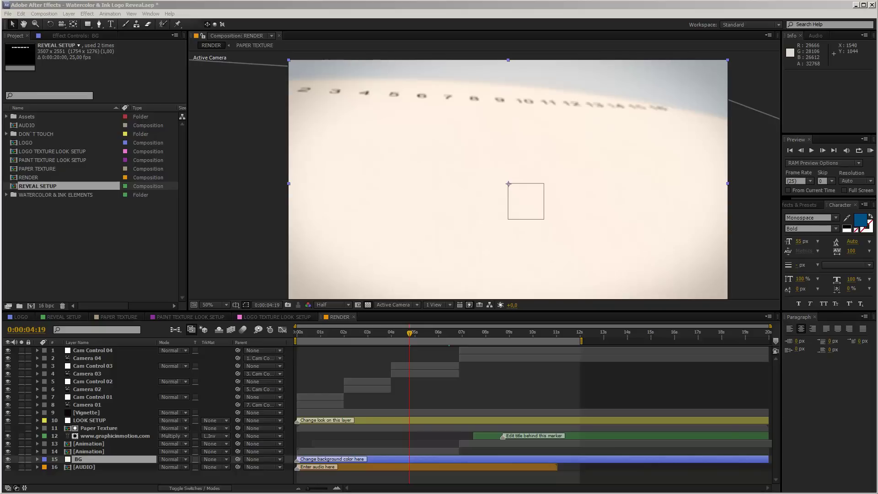
Open the LOGO composition and select it among the project items
left_click(29, 318)
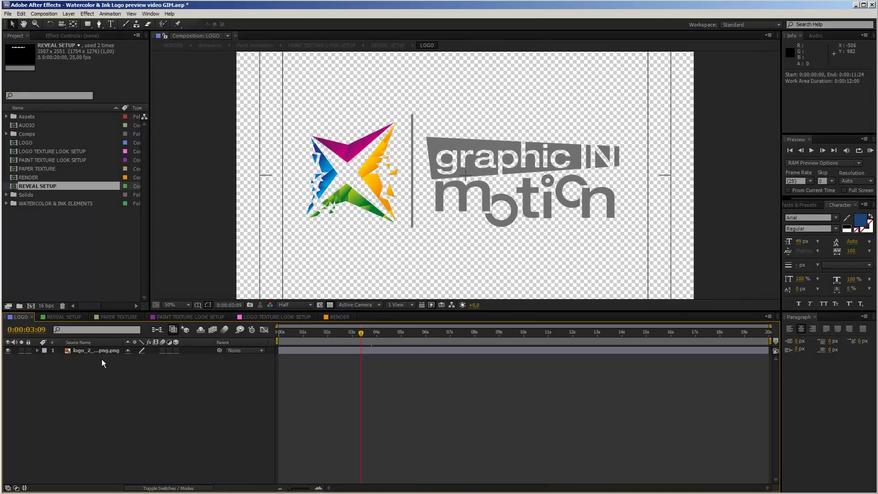
left_click(51, 259)
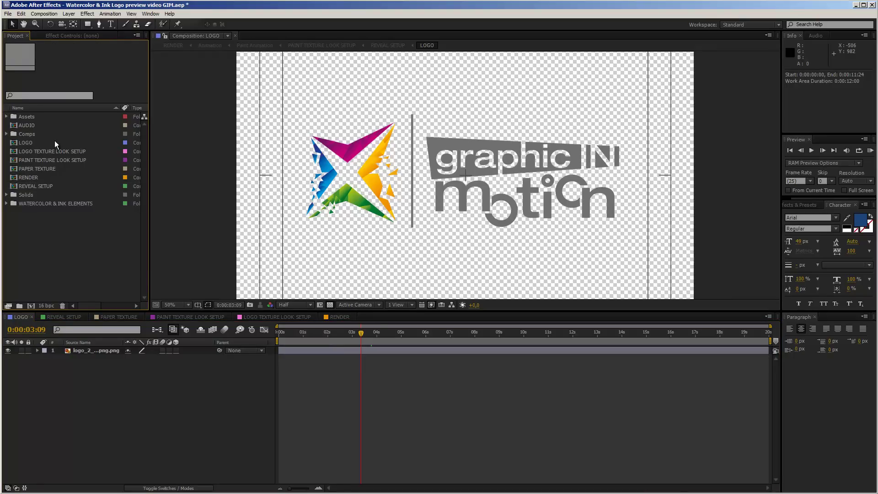
left_click(34, 143)
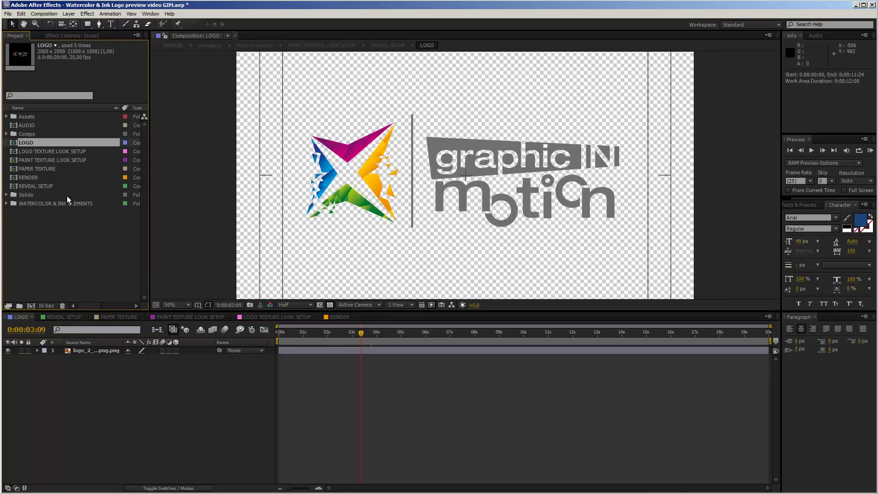
left_click(67, 377)
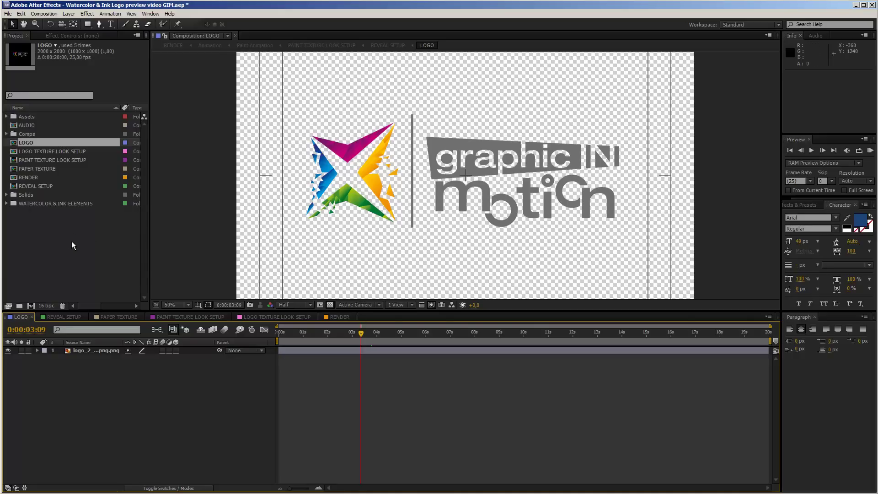
Import 01 HEALTHYLIFE_Alpha.png as footage and add it as the uppermost layer of the LOGO composition
left_click(9, 15)
mouse_move(7, 132)
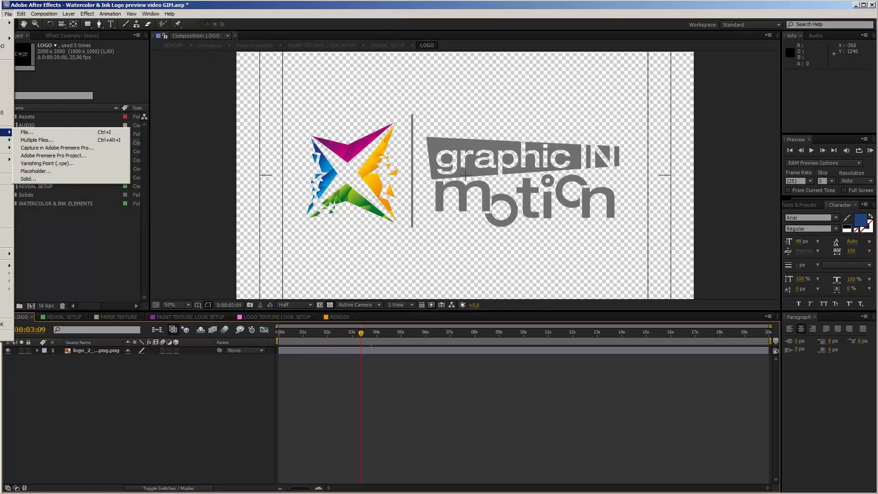
left_click(27, 132)
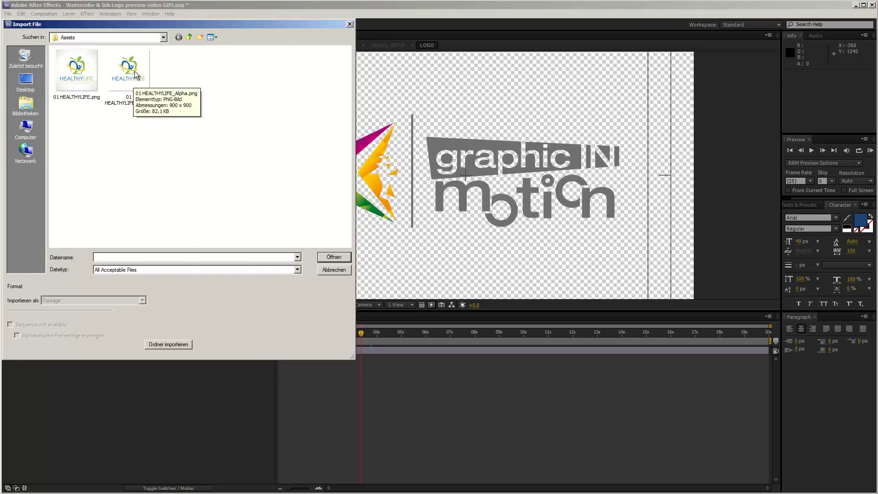
left_click(133, 75)
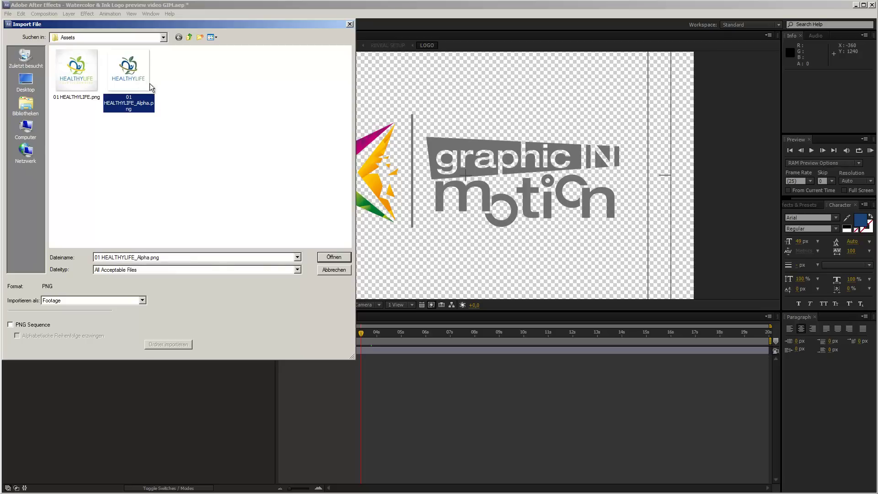
left_click(334, 257)
mouse_move(62, 116)
left_mouse_down()
mouse_move(93, 213)
mouse_move(103, 350)
left_mouse_up()
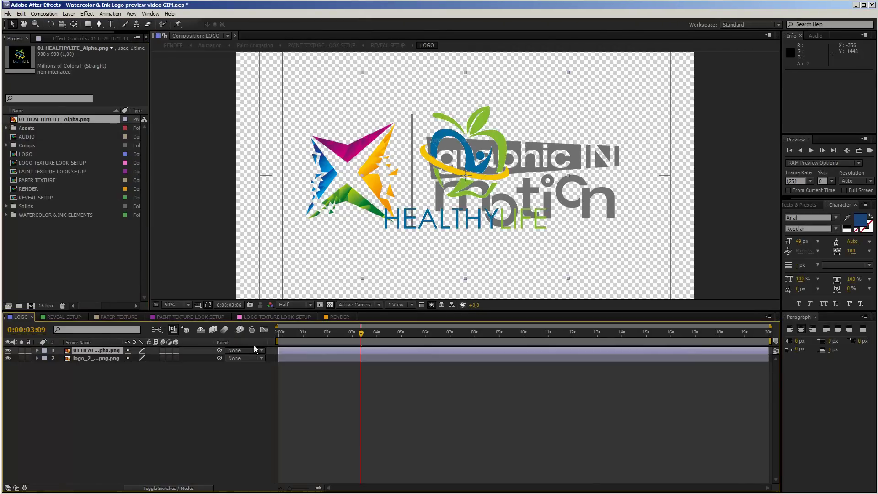
Hide the old logo layer and set the HEALTHYLIFE layer's scale to 125%
left_click(8, 358)
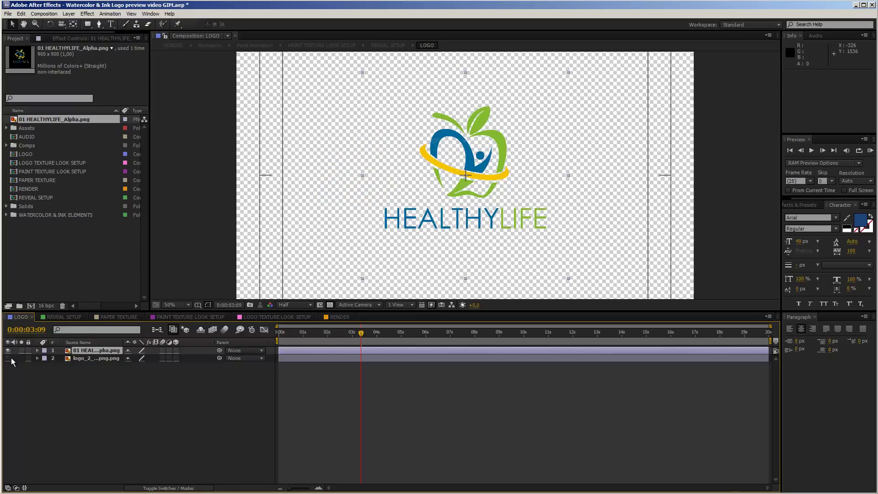
key("s")
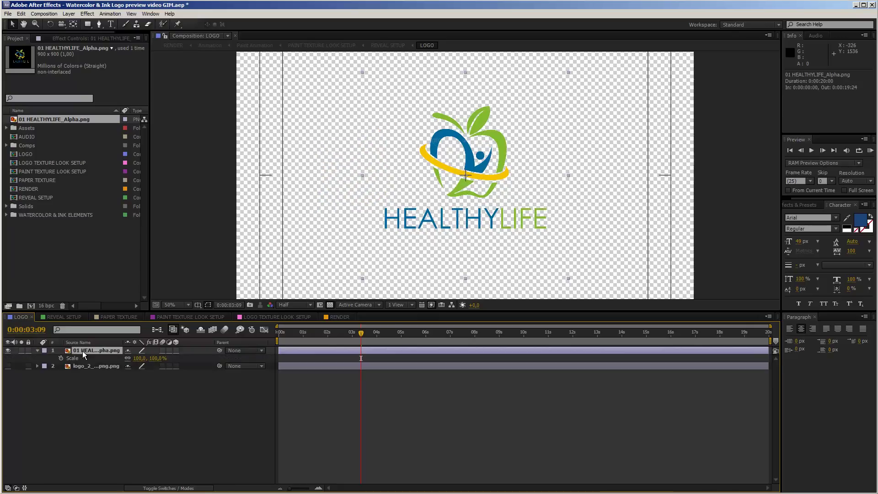
left_click(137, 359)
type("125")
key("Return")
left_click(111, 351)
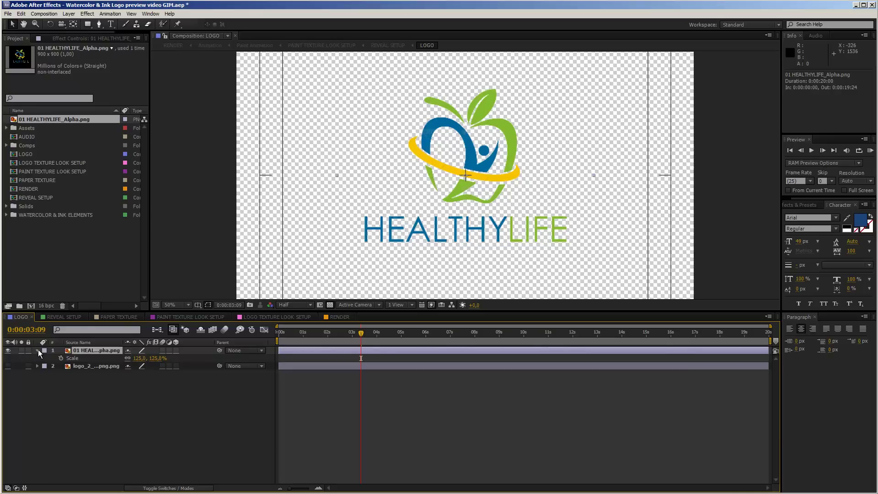
Open the REVEAL SETUP composition and scrub its placeholder sequence from the start to 0:00:04:01
left_click(69, 317)
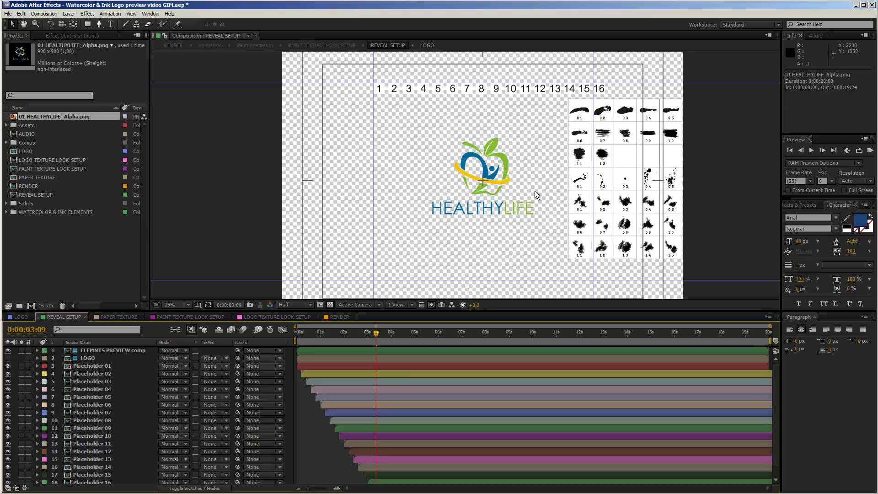
left_click(373, 336)
left_click_drag(370, 333, 292, 335)
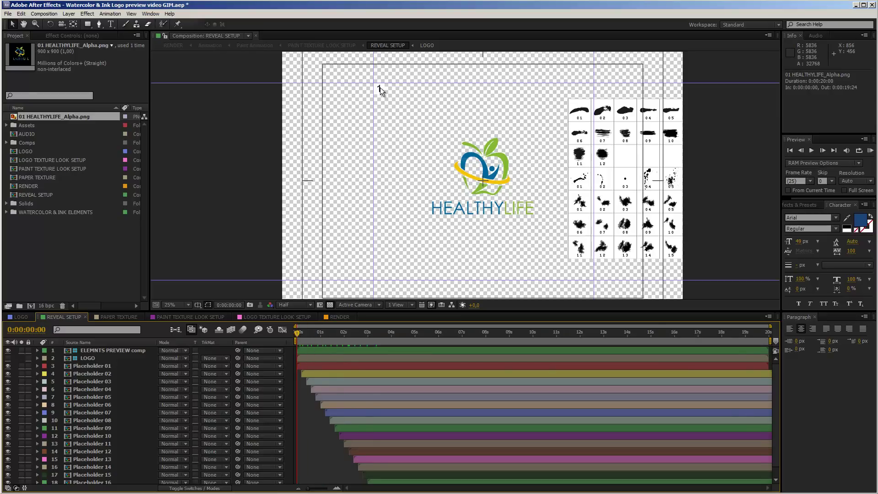
left_click(298, 333)
left_click_drag(298, 334, 391, 337)
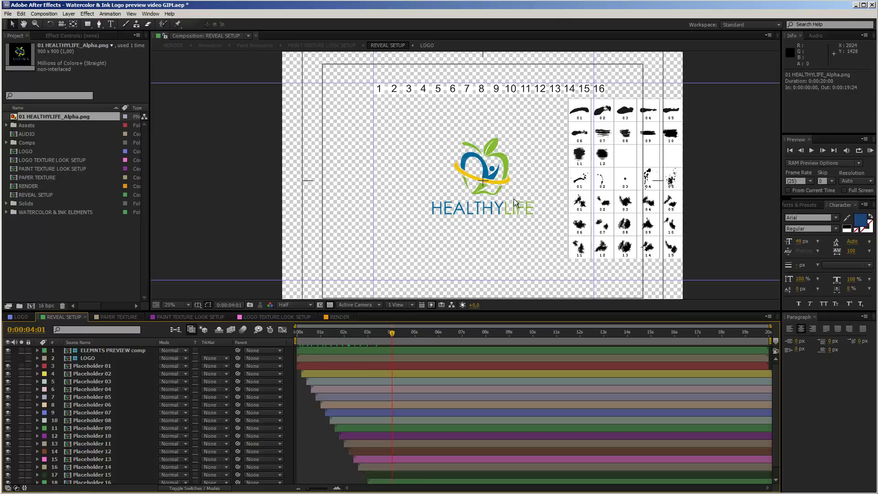
Move Placeholder 01 onto the H at the start of the HEALTHYLIFE text, at about position 1370, 1510
left_click(97, 366)
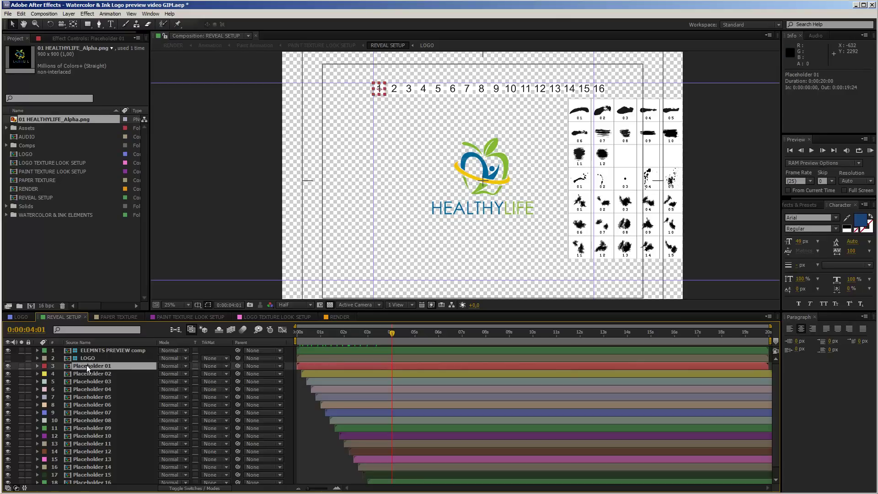
mouse_move(381, 88)
left_mouse_down()
mouse_move(382, 110)
mouse_move(442, 210)
left_mouse_up()
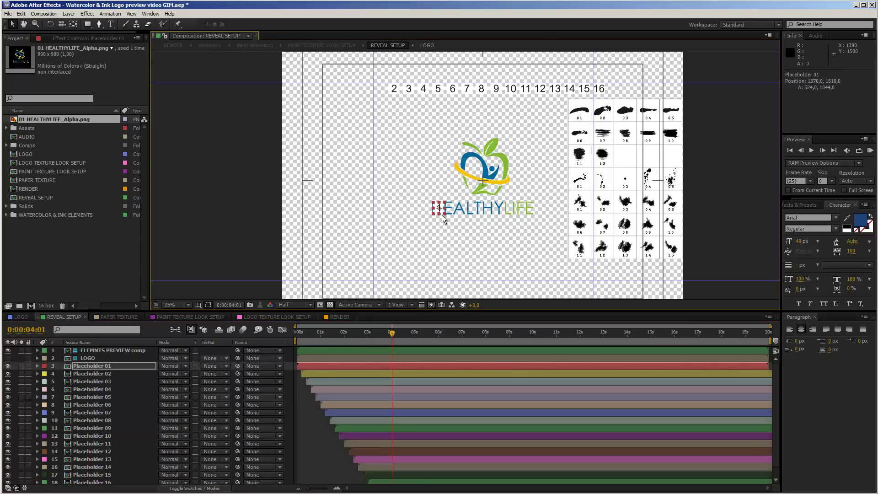
key("period")
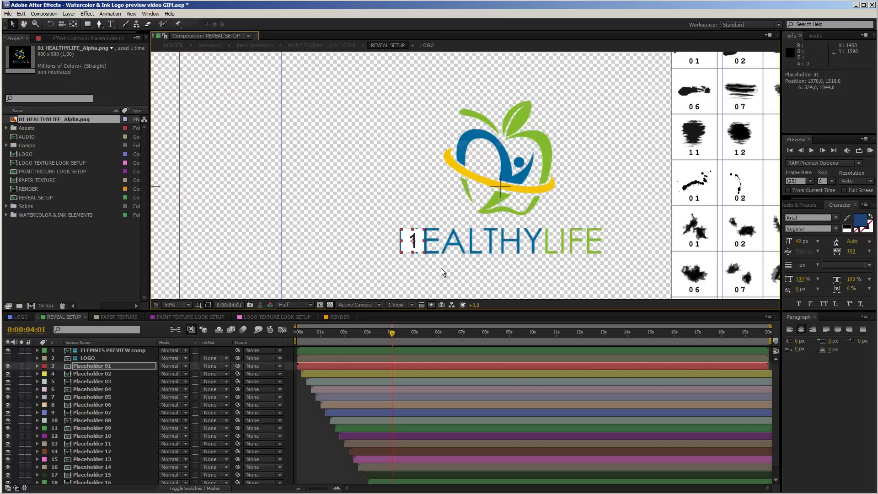
Try Placeholder 01 over the centre of the apple, and return it to the first letter of the logo text
left_click_drag(438, 207, 485, 176)
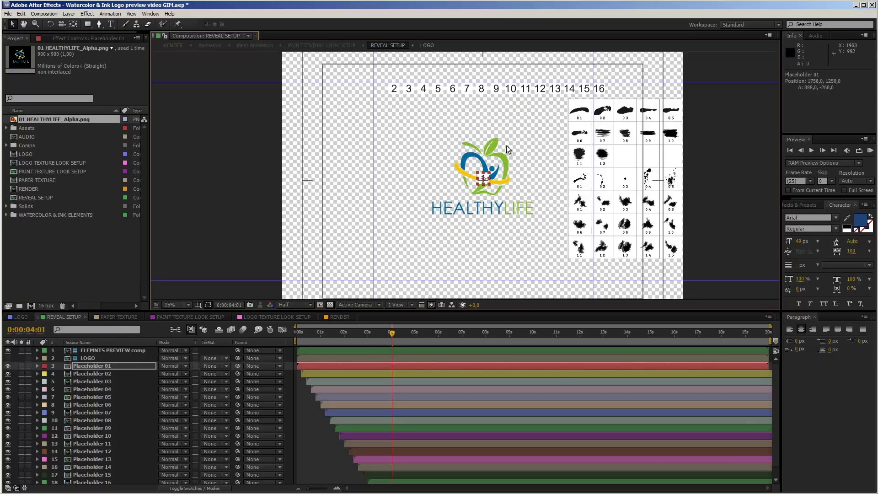
mouse_move(484, 185)
left_mouse_down()
mouse_move(475, 179)
mouse_move(495, 183)
mouse_move(418, 238)
left_mouse_up()
key("ctrl+z")
key(".")
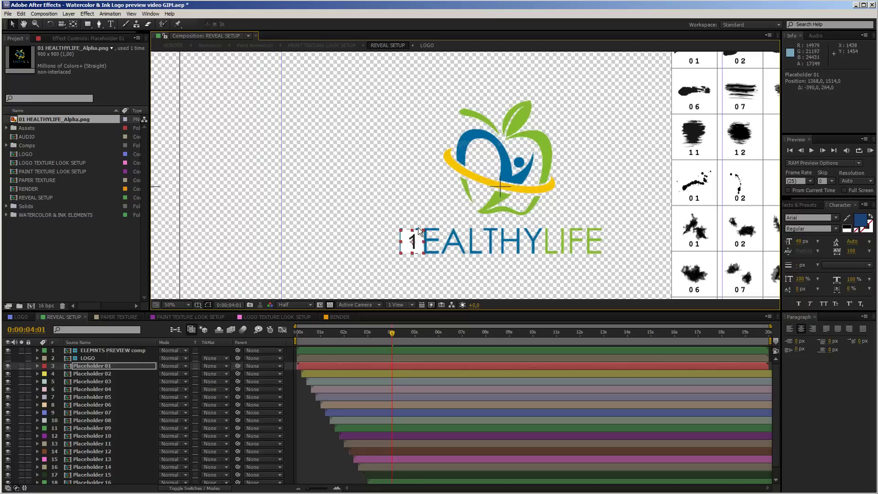
key("comma")
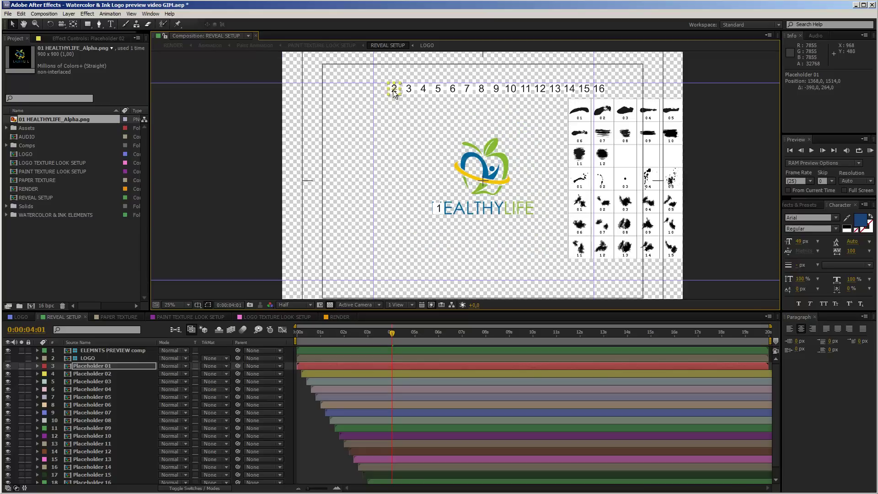
Place Placeholders 02 and 04 on the apple's upper-left and lower-left parts, and Placeholder 03 over the A in HEALTHYLIFE
left_click(394, 90)
mouse_move(396, 86)
left_mouse_down()
mouse_move(462, 191)
mouse_move(463, 210)
mouse_move(472, 155)
left_mouse_up()
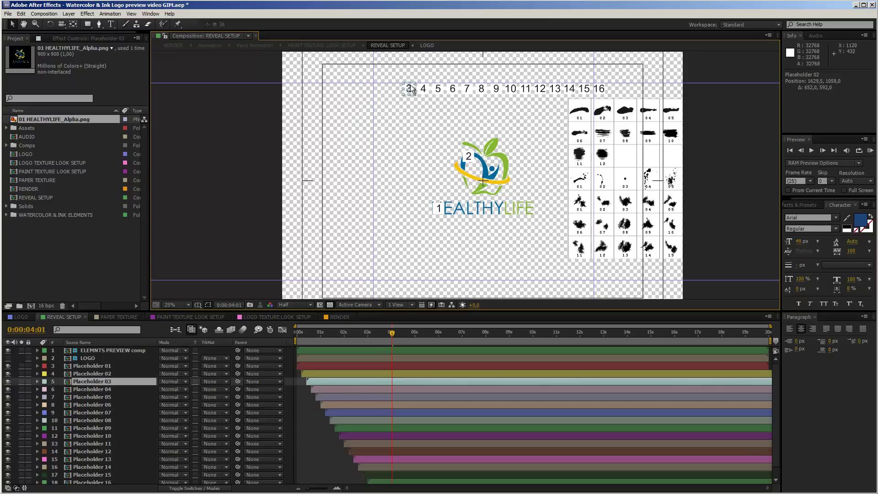
left_click_drag(411, 90, 464, 209)
left_click(434, 94)
left_click_drag(426, 89, 484, 197)
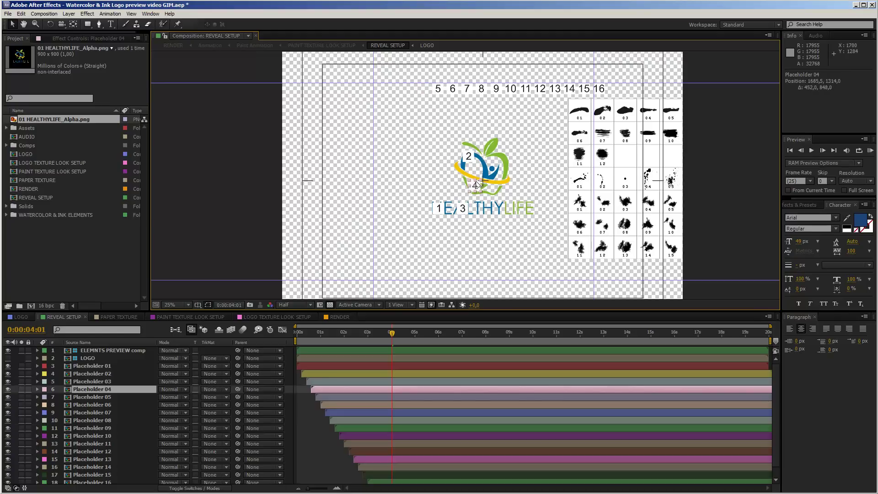
left_click(487, 192)
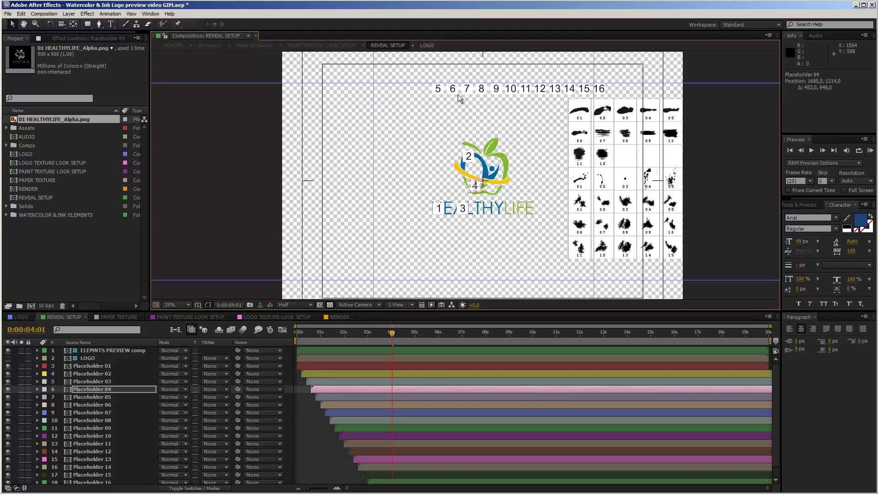
Place Placeholders 05 and 07 farther along the HEALTHYLIFE text, and Placeholder 06 on the figure inside the apple
left_click(440, 87)
left_click_drag(441, 86, 487, 209)
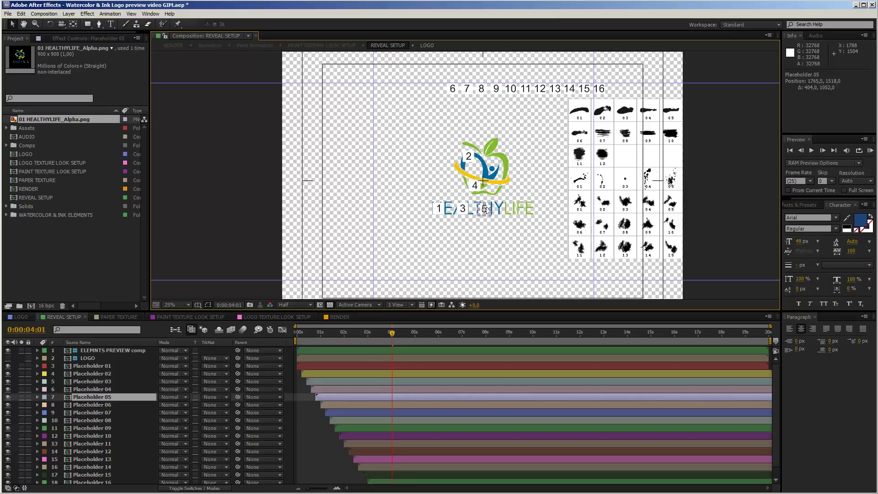
left_click(453, 89)
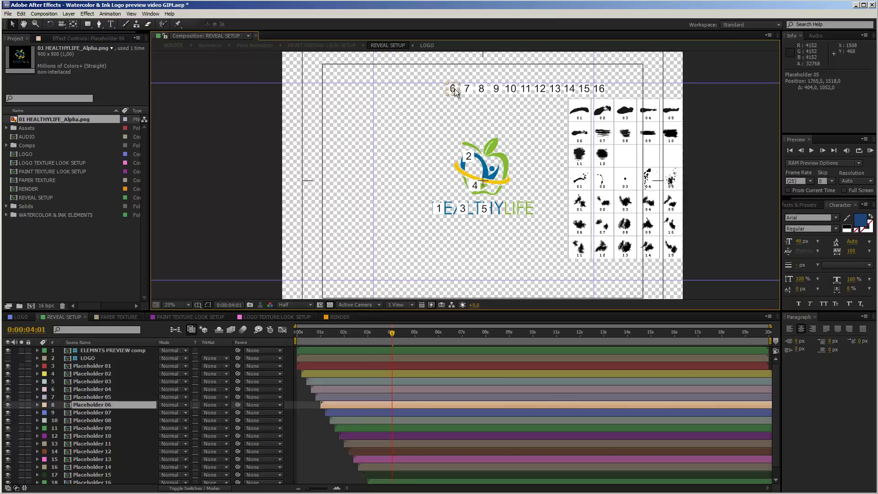
left_click_drag(455, 88, 489, 168)
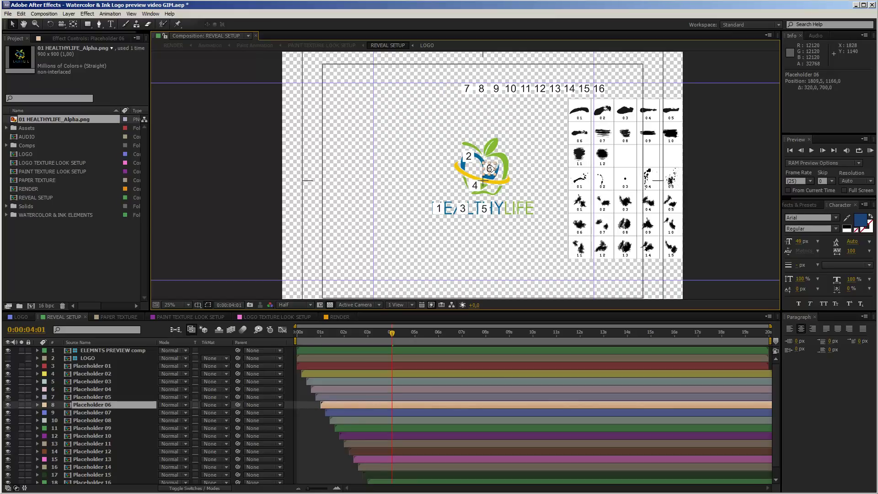
left_click(469, 87)
left_click_drag(470, 87, 510, 210)
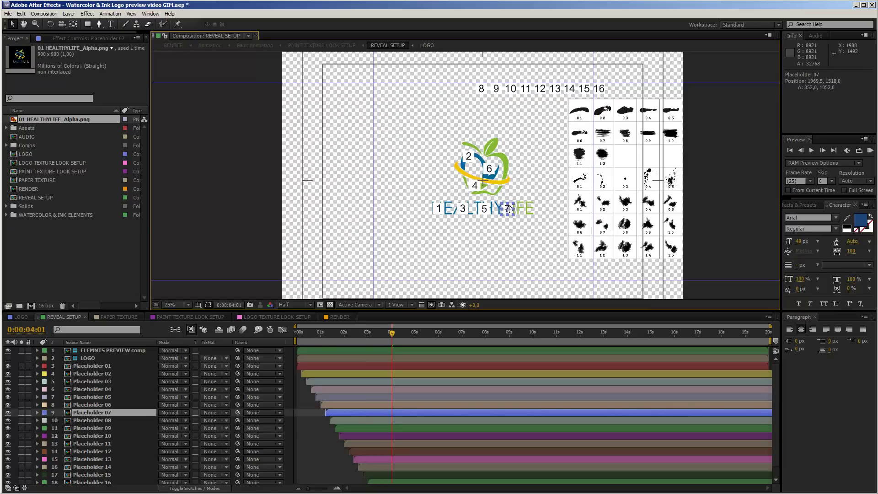
Place Placeholder 08 on the apple's leaf, Placeholder 09 at the end of the logo text and Placeholder 10 at the apple's centre
left_click(483, 89)
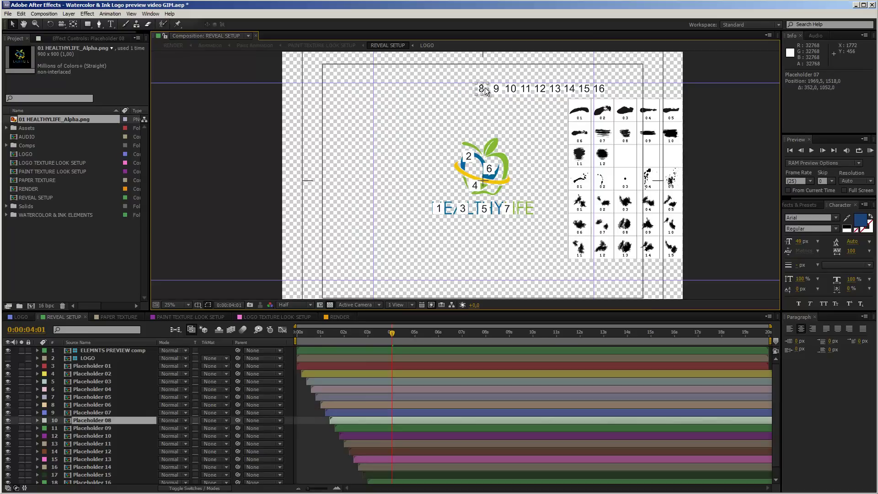
left_click_drag(487, 92, 500, 148)
left_click(497, 89)
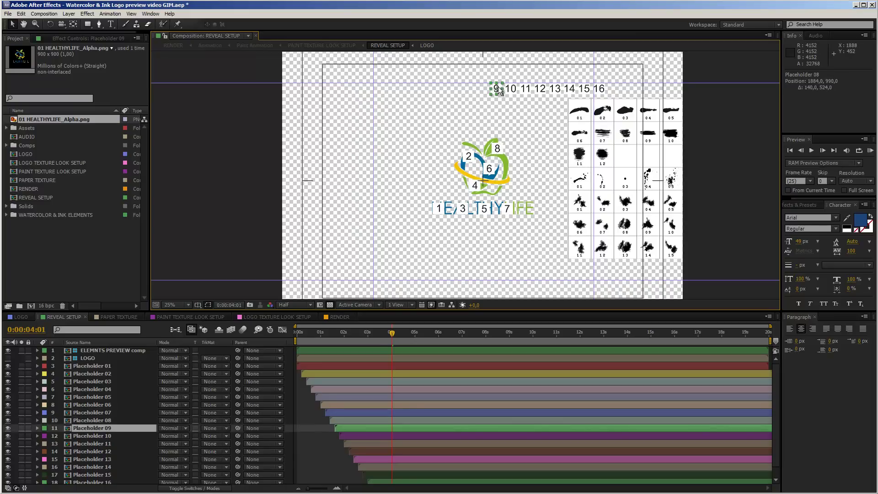
left_click_drag(500, 90, 530, 208)
left_click(515, 90)
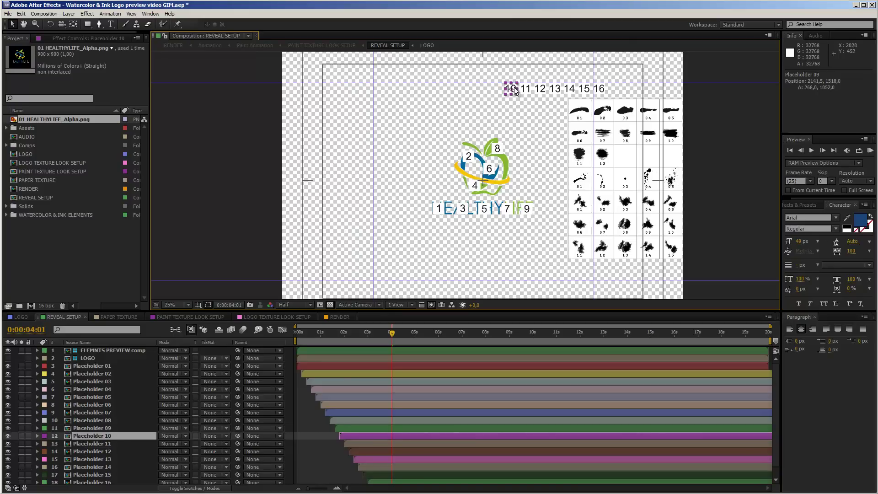
left_click_drag(515, 97, 487, 189)
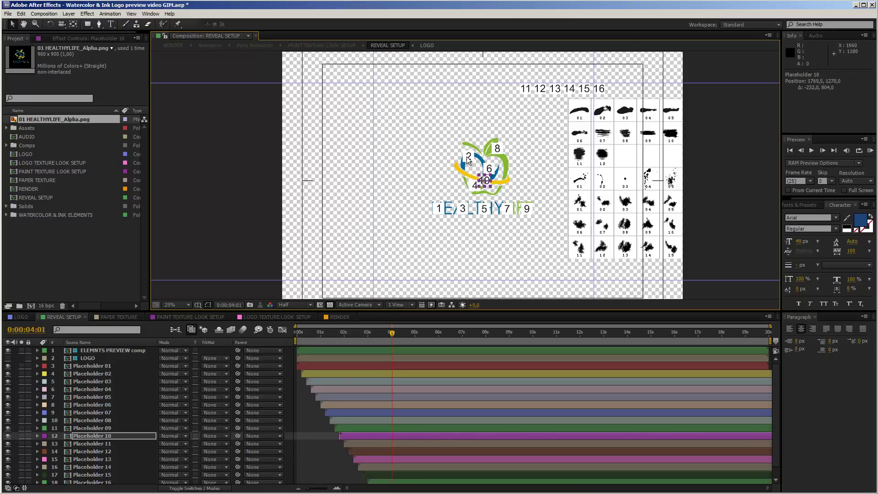
Move the ELEMNTS PREVIEW comp layer closer to the logo, at about position 2724, 1116, so its elements can be inspected
key("period")
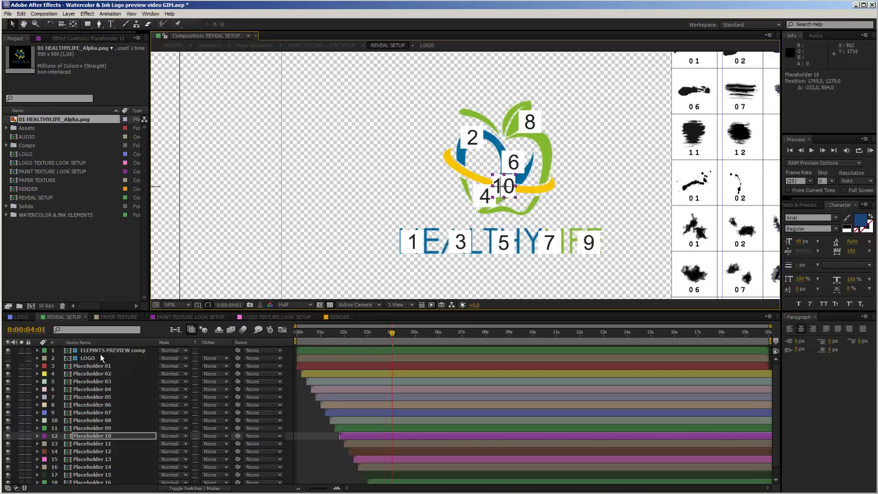
left_click(100, 350)
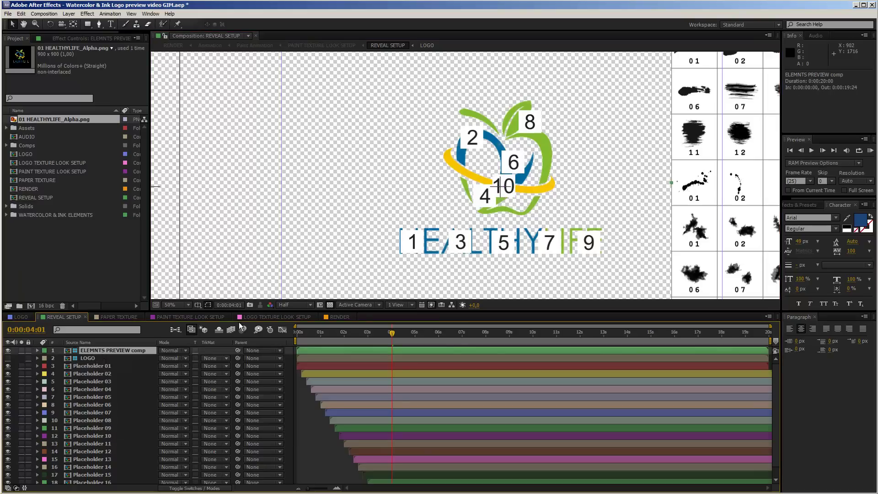
key("comma")
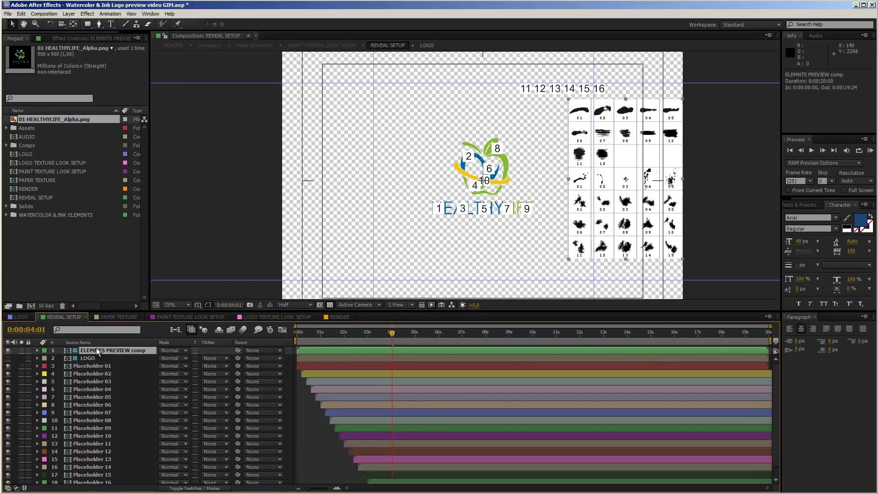
left_click_drag(640, 181, 608, 165)
key("period")
mouse_move(657, 230)
left_mouse_down()
mouse_move(595, 187)
mouse_move(477, 209)
mouse_move(461, 248)
mouse_move(446, 252)
left_mouse_up()
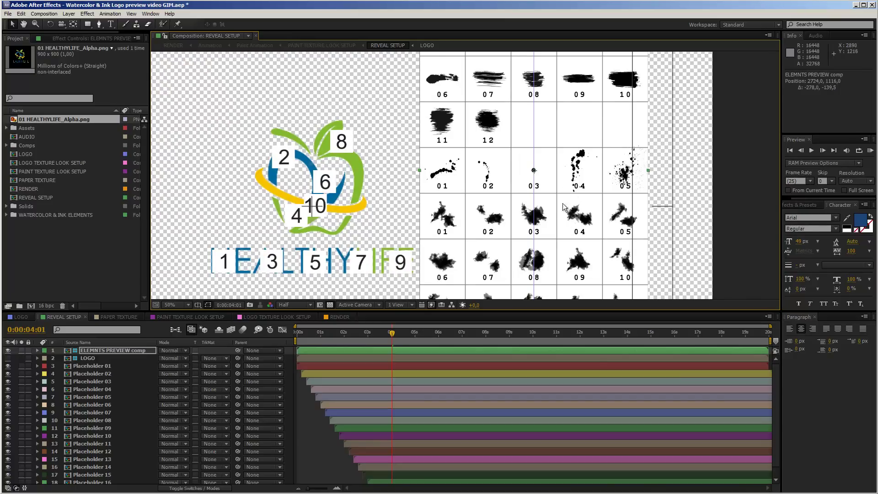
Move the ELEMNTS PREVIEW comp layer down to about 2724, 1410 and expand WATERCOLOR & INK ELEMENTS down to its Ink Strokes
left_click_drag(576, 223, 578, 305)
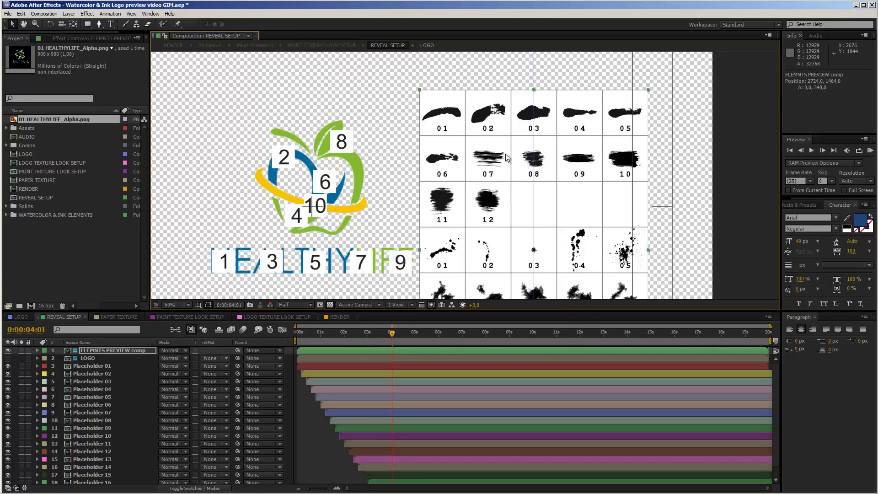
left_click_drag(566, 247, 516, 189)
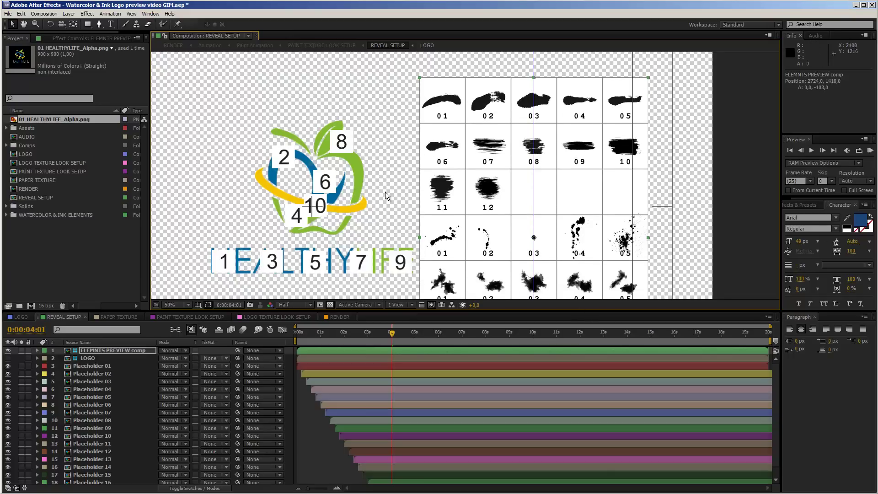
left_click(46, 215)
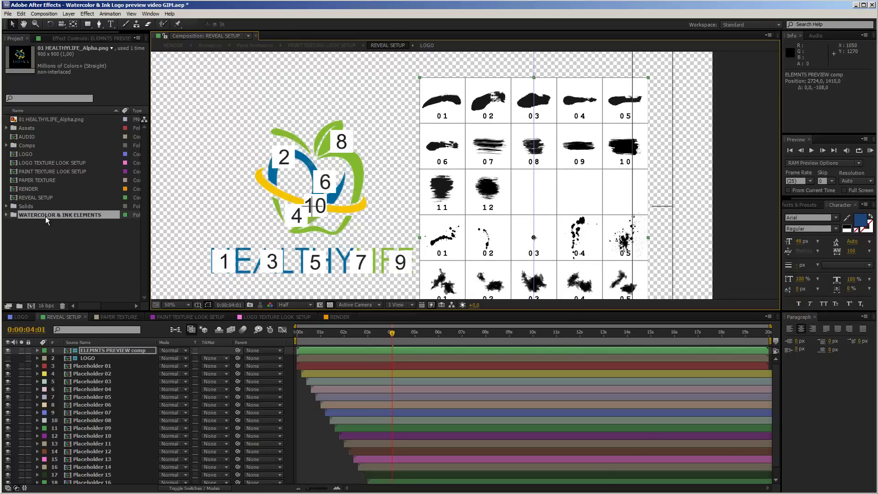
left_click(6, 216)
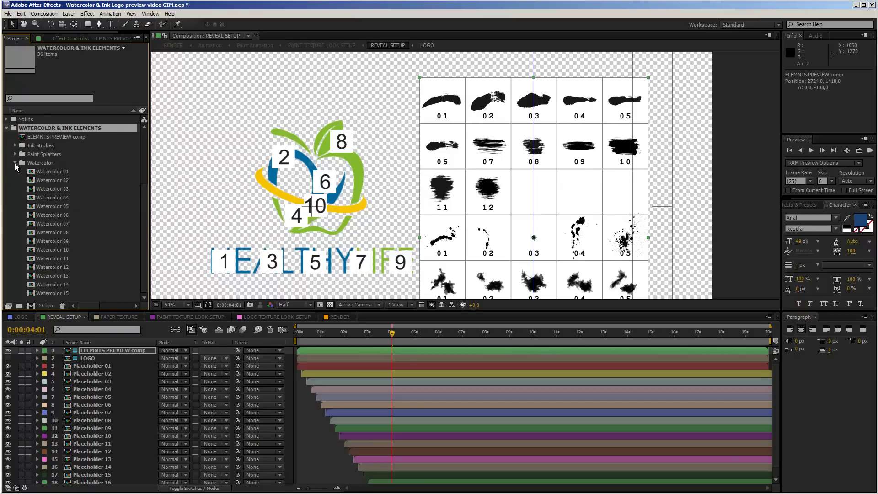
left_click(14, 163)
left_click(20, 236)
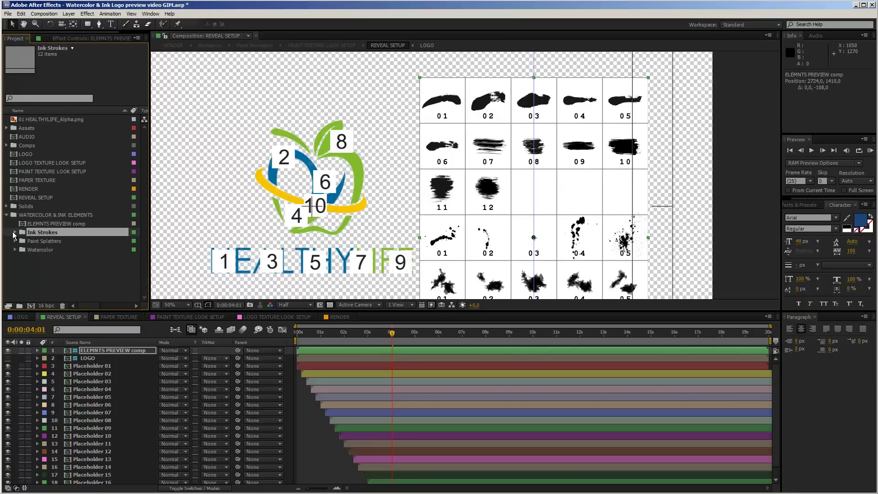
left_click(15, 233)
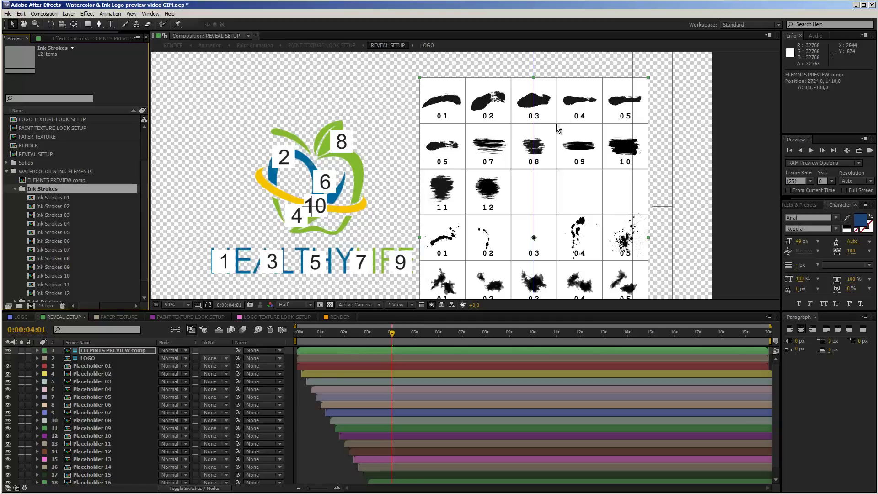
Shift the ELEMNTS PREVIEW comp layer to about 2966, 932 and expand the Paint Splatters and Watercolor folders for comparison
left_click_drag(566, 215, 514, 192)
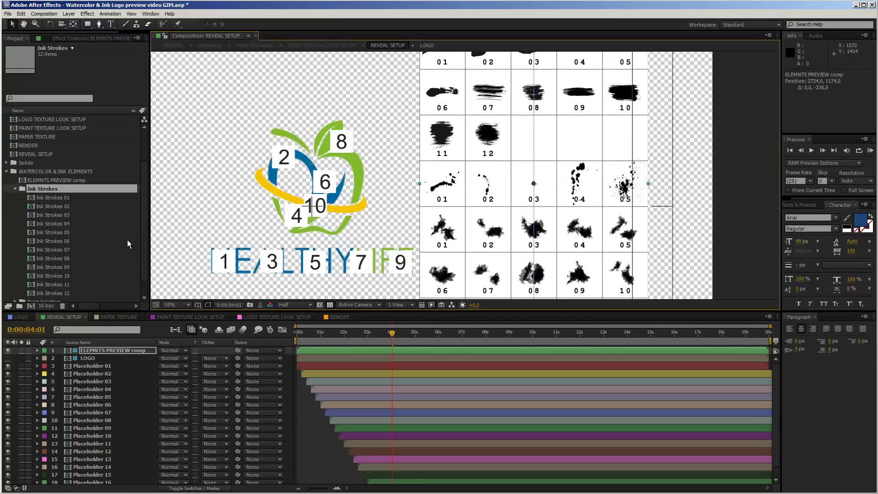
scroll(91, 252, "down", 1)
left_click(15, 285)
scroll(34, 279, "down", 3)
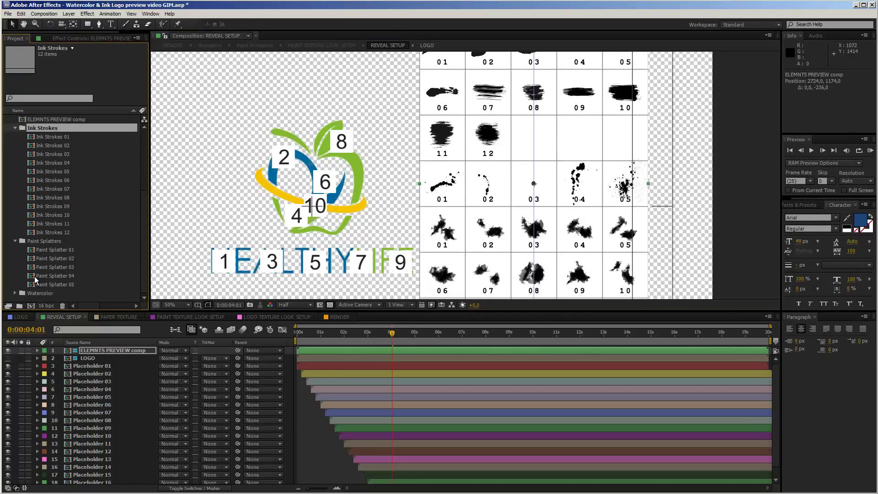
left_click_drag(498, 241, 520, 176)
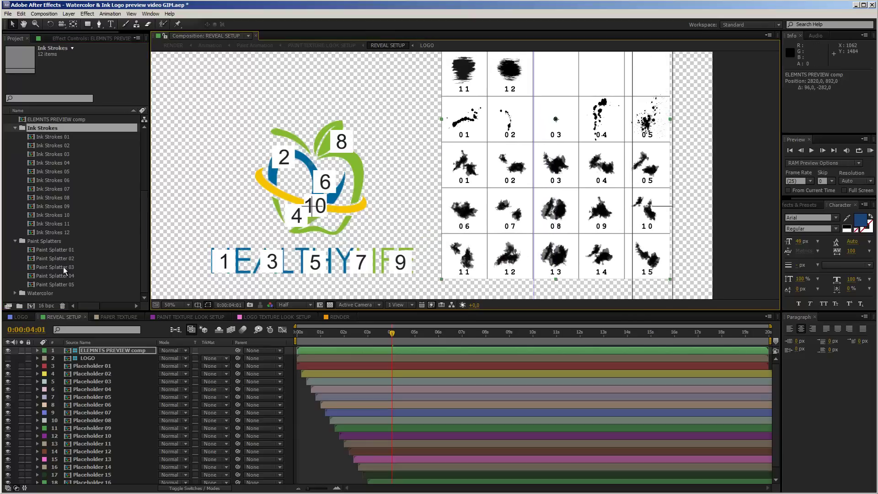
left_click(15, 293)
scroll(94, 254, "down", 5)
left_click_drag(572, 192, 606, 201)
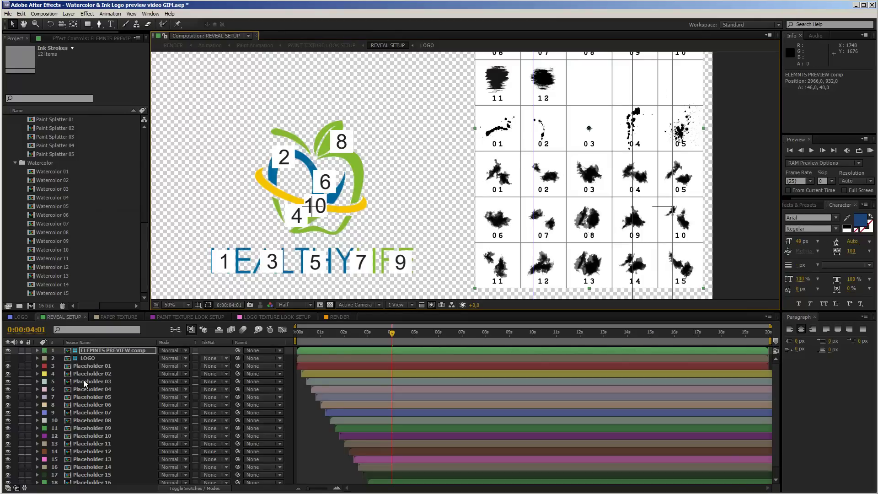
Try replacing the Placeholder 01 layer with the Watercolor 15 element, and undo the replacement
left_click(84, 366)
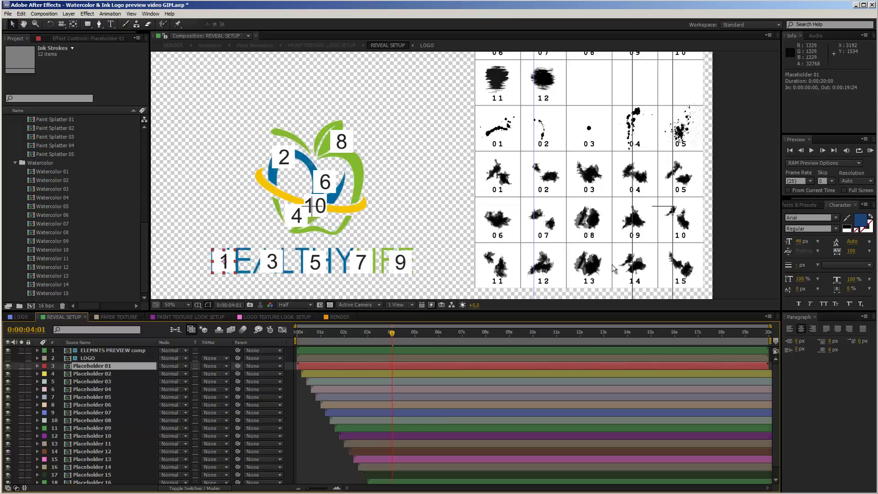
left_click(59, 294)
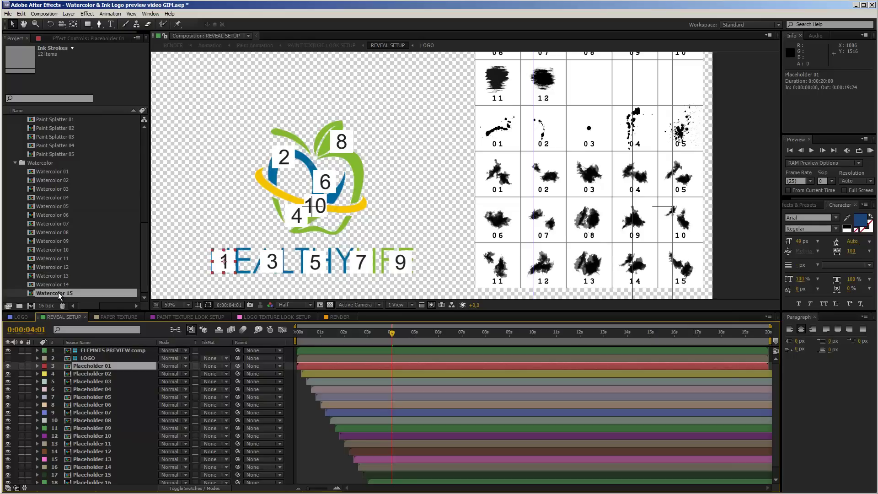
left_click_drag(58, 292, 94, 366)
key("alt")
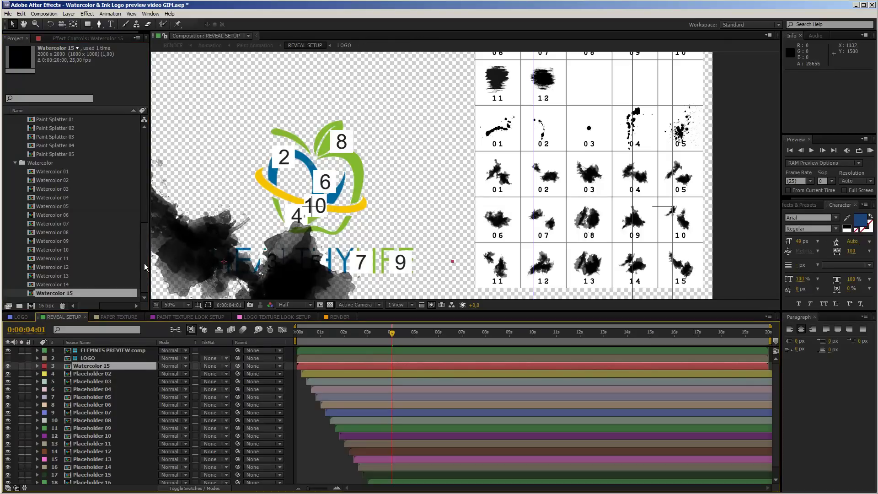
key("ctrl+z")
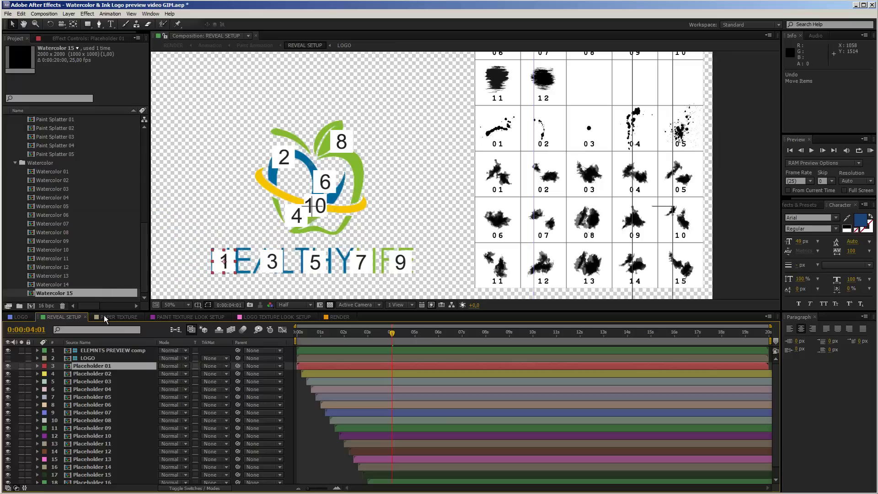
Replace Placeholder 01 with Watercolor 15, scale it down and rotate it to -217° along the start of HEALTHYLIFE
left_click_drag(59, 292, 228, 260)
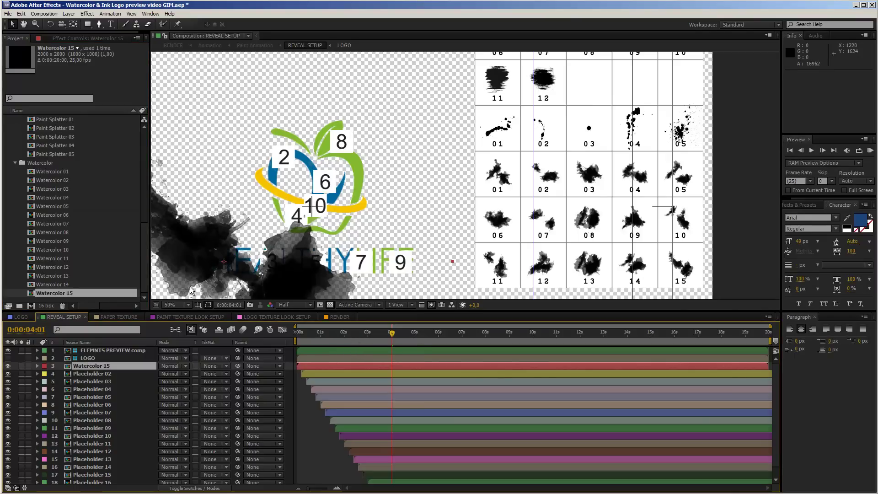
left_click_drag(233, 265, 340, 199)
key("s")
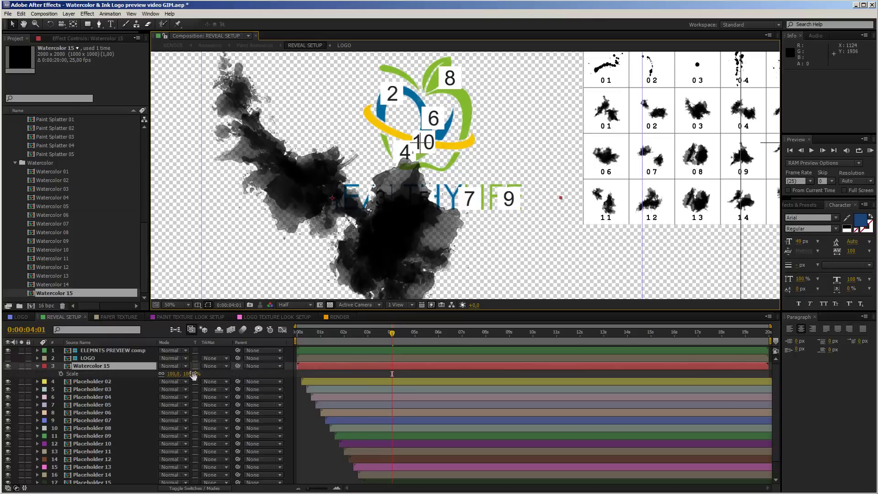
left_click_drag(190, 374, 89, 388)
key("r")
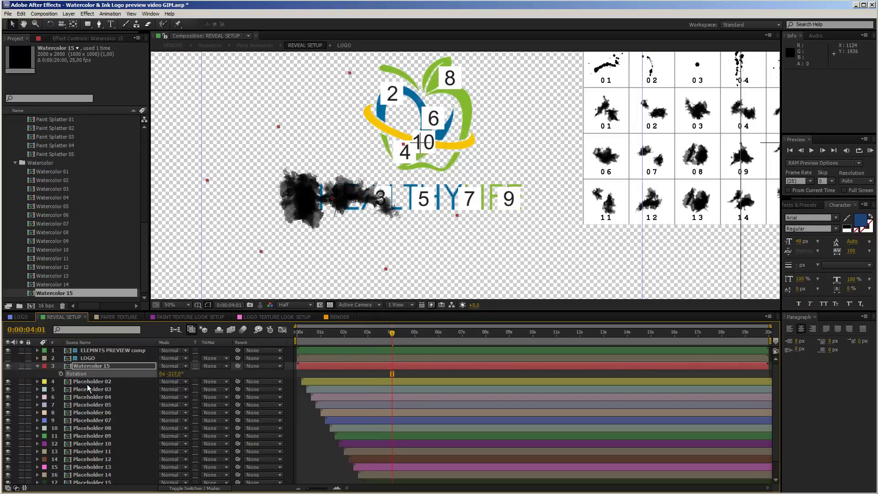
Set Watercolor 15's scale to 33% and place it over the H of HEALTHYLIFE, at about 1464, 1506
mouse_move(292, 197)
left_mouse_down()
mouse_move(313, 219)
mouse_move(318, 199)
left_mouse_up()
key("s")
left_click_drag(184, 373, 176, 373)
left_click_drag(325, 194, 322, 193)
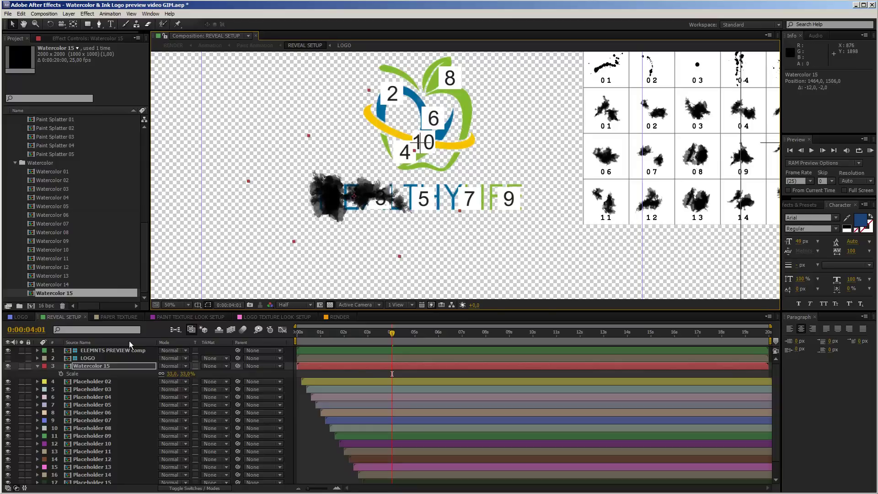
Pick Watercolor 13 from the elements preview and replace the Placeholder 02 layer with it
left_click(103, 381)
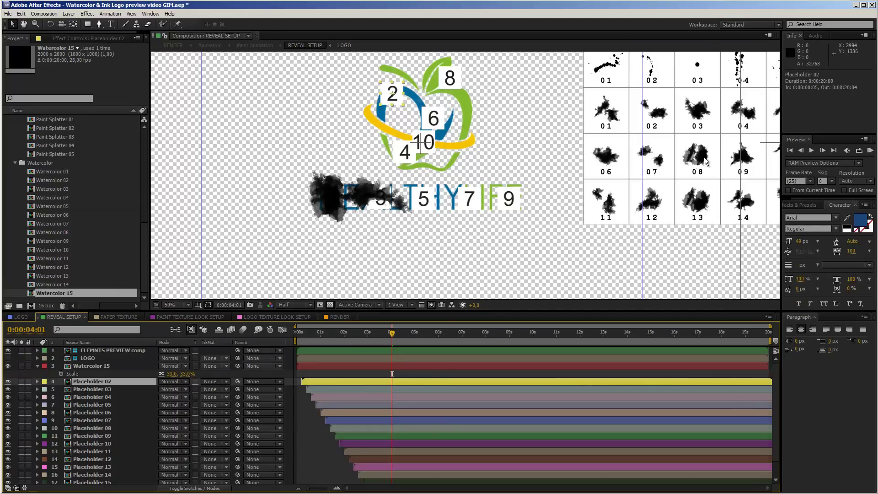
left_click(703, 183)
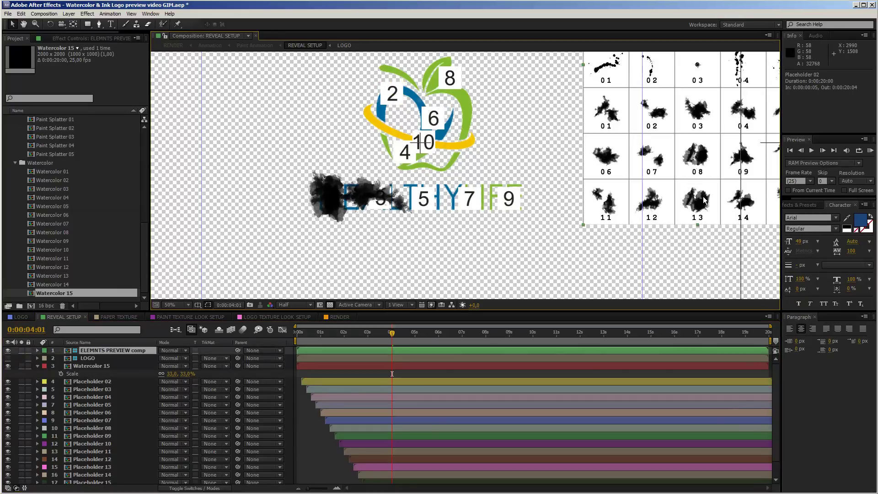
left_click(91, 381)
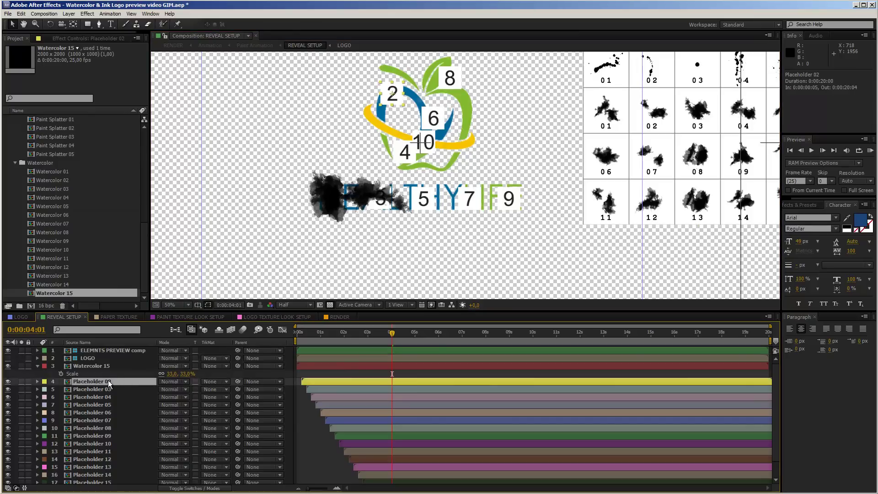
left_click(55, 276)
mouse_move(31, 277)
left_mouse_down()
mouse_move(115, 233)
mouse_move(331, 150)
mouse_move(394, 90)
left_mouse_up()
key("alt")
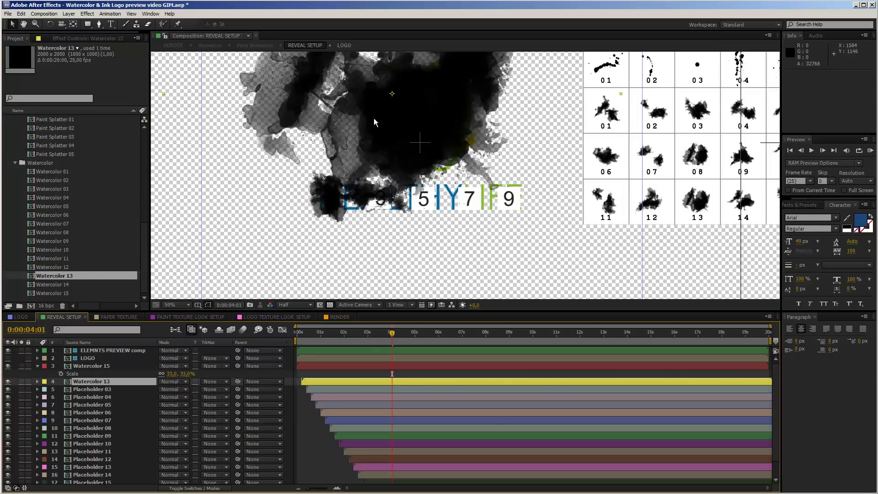
Scale Watercolor 13 to 27%, rotate it and place it over the apple's upper-left part, at about 1669.5, 1108
key("s")
mouse_move(188, 390)
left_mouse_down()
mouse_move(139, 385)
mouse_move(182, 374)
mouse_move(150, 373)
mouse_move(156, 389)
mouse_move(87, 392)
mouse_move(93, 395)
left_mouse_up()
key("r")
key("ctrl+z")
key("s")
left_click_drag(186, 389, 183, 390)
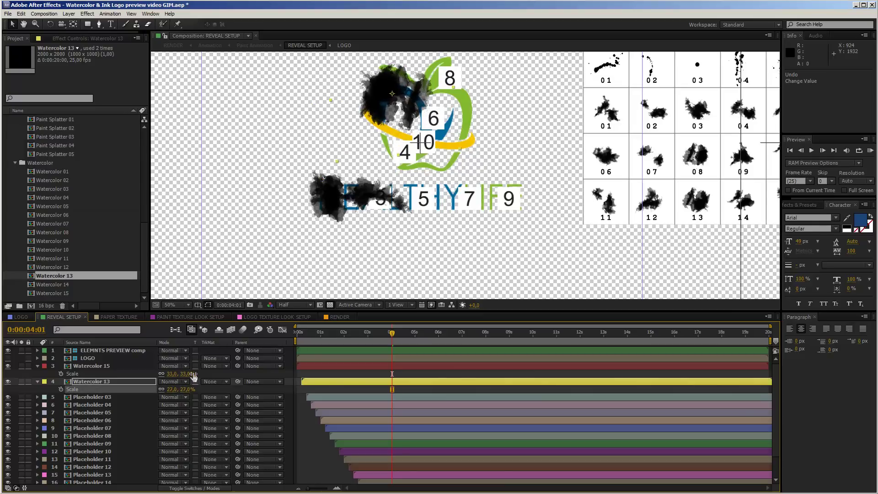
mouse_move(391, 94)
left_mouse_down()
mouse_move(401, 107)
mouse_move(382, 94)
left_mouse_up()
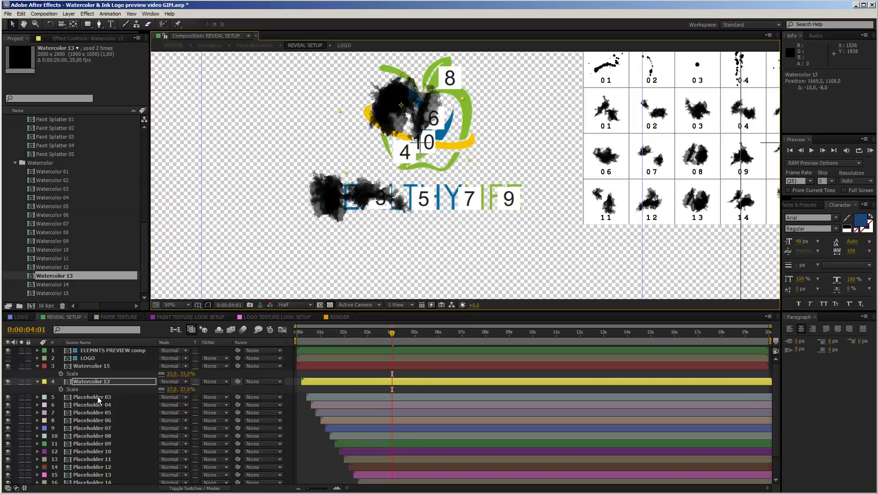
Move the ELEMNTS PREVIEW comp layer to about 2812, 1082 and replace Placeholder 03 with Watercolor 04
left_click(134, 397)
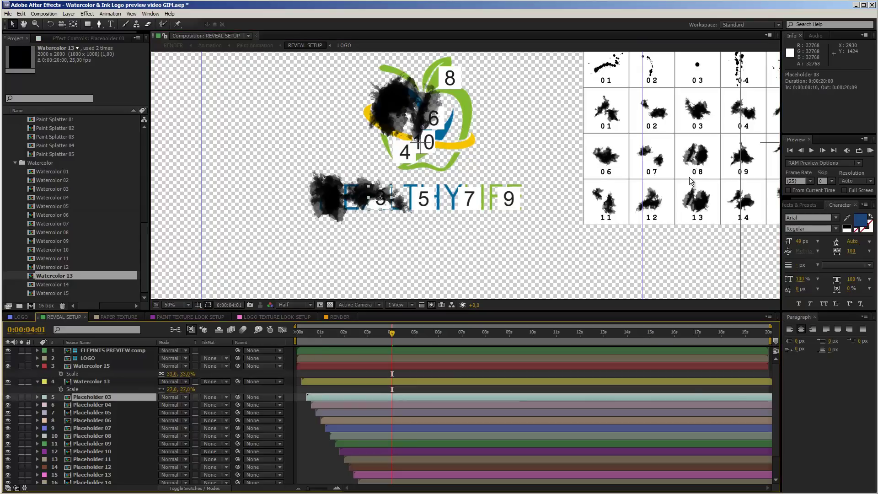
left_click_drag(704, 167, 668, 201)
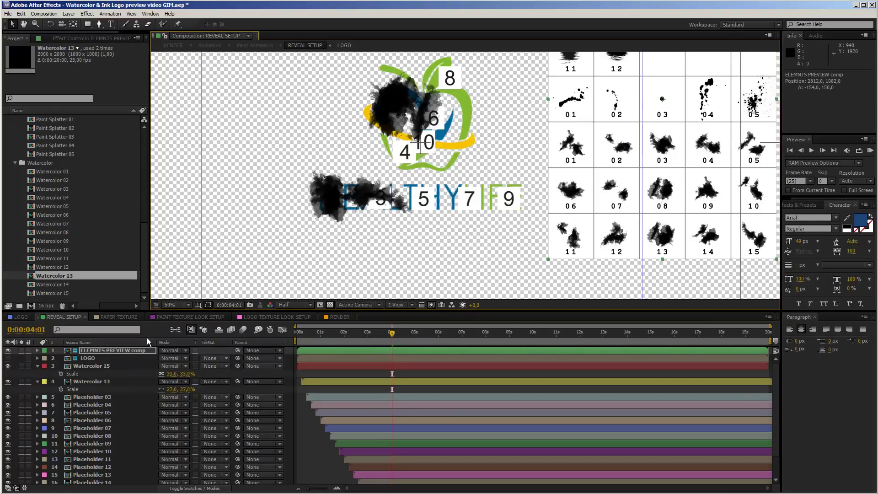
left_click(92, 397)
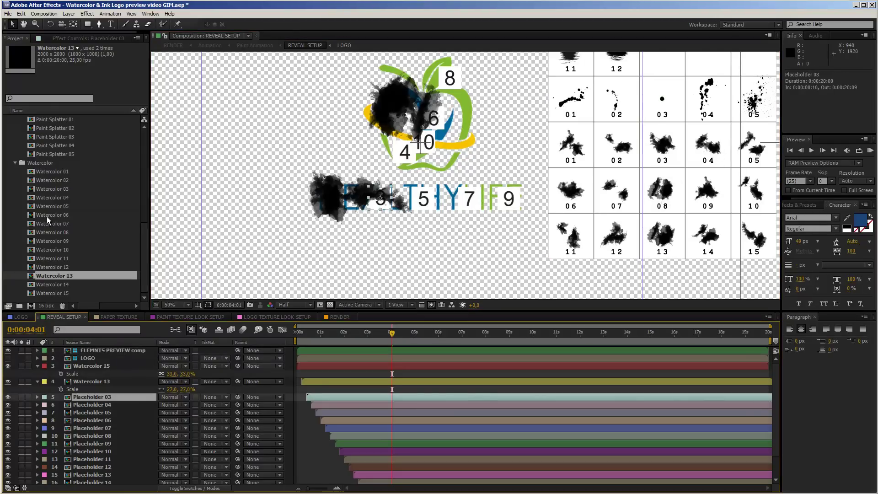
left_click_drag(48, 198, 382, 199)
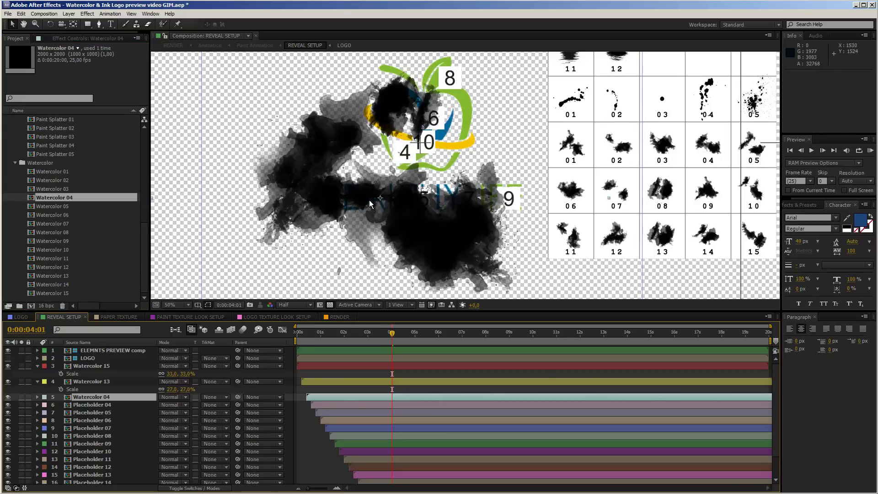
Rotate the Watercolor 04 layer on the HEALTHYLIFE text to -31° and set its scale to 37%
key("s")
left_click_drag(186, 405, 161, 401)
key("r")
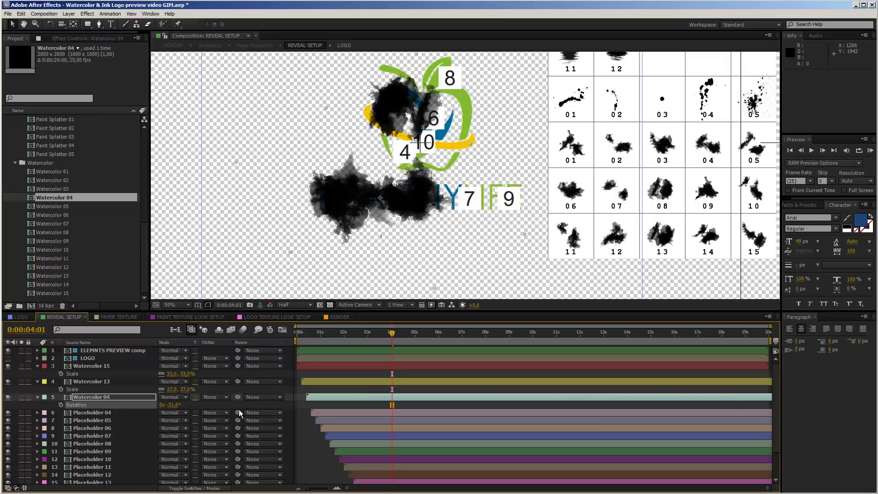
key("s")
left_click_drag(183, 406, 182, 406)
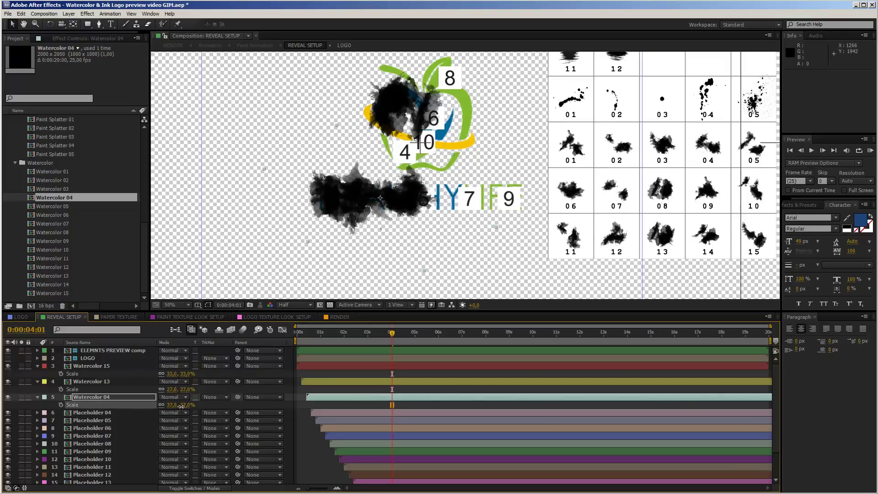
Replace Placeholder 04 with Watercolor 04 scaled to 37%, rotated and placed over the apple's lower part, at about 1759.5, 1338
left_click(122, 413)
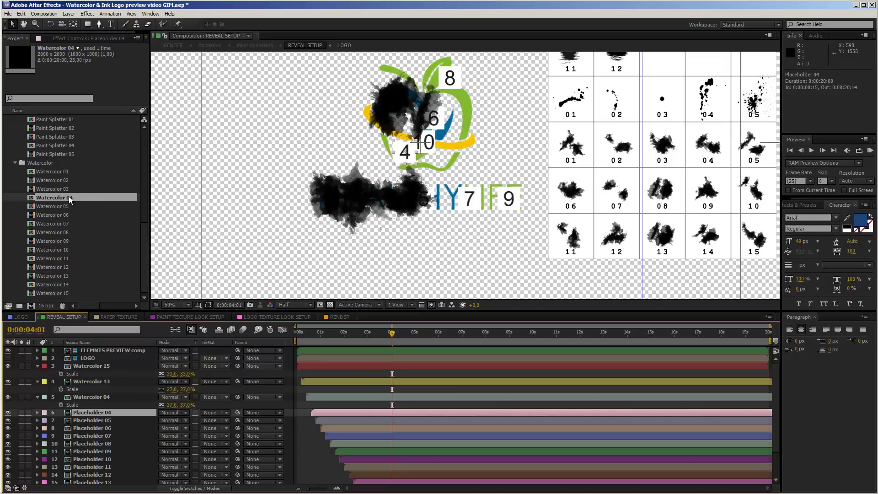
mouse_move(68, 196)
left_mouse_down()
mouse_move(86, 202)
mouse_move(393, 147)
mouse_move(412, 156)
left_mouse_up()
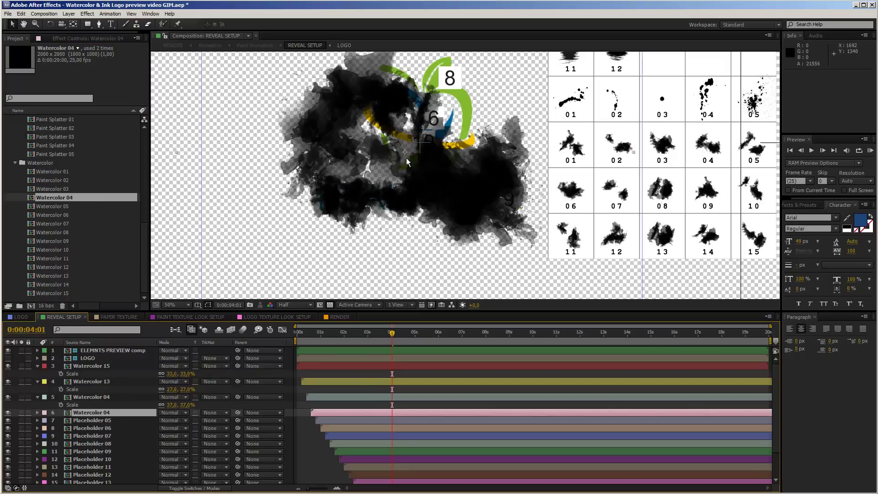
key("s")
left_click_drag(196, 425, 91, 425)
key("r")
left_click_drag(378, 150, 394, 156)
Flip the apple's Watercolor 04 layer vertically by unlinking its scale dimensions and setting the vertical scale to -37%
key("s")
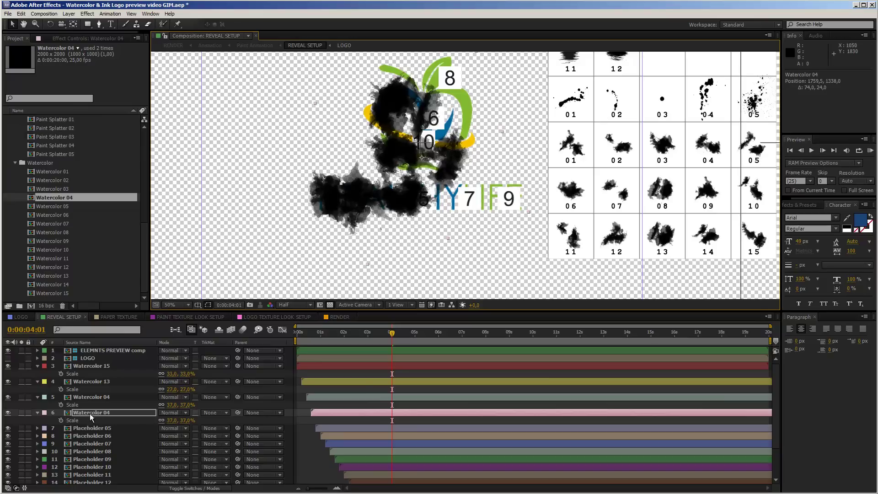
left_click(161, 420)
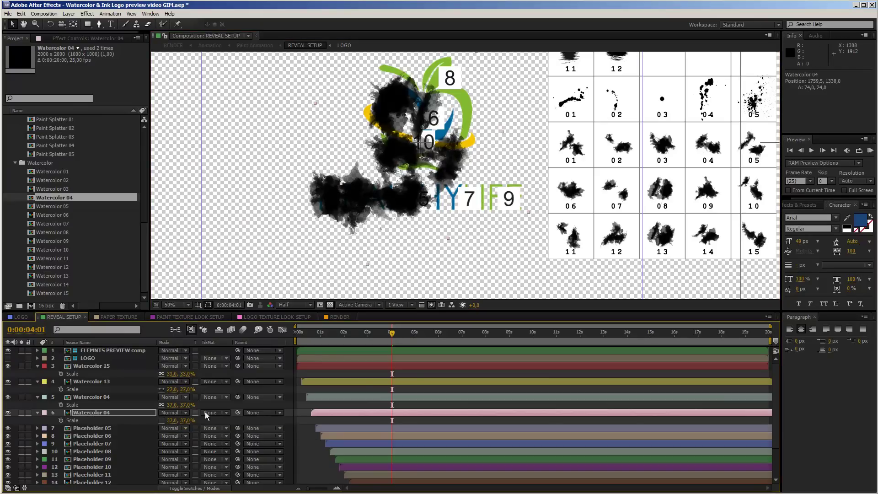
left_click(186, 421)
type("-37")
key("Return")
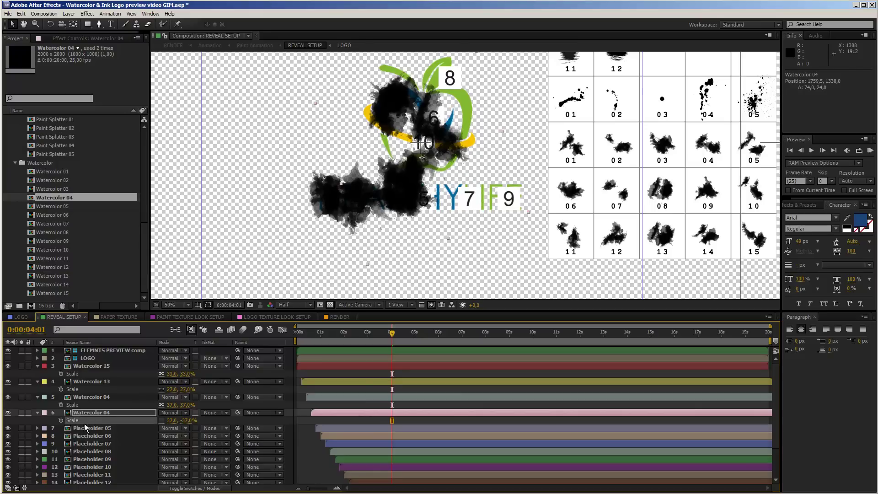
Rotate the flipped Watercolor 04 layer over the apple to -140° and move it to 1743.5, 1344
left_click(89, 414)
key("r")
left_click_drag(177, 424, 201, 420)
left_click_drag(398, 157, 393, 160)
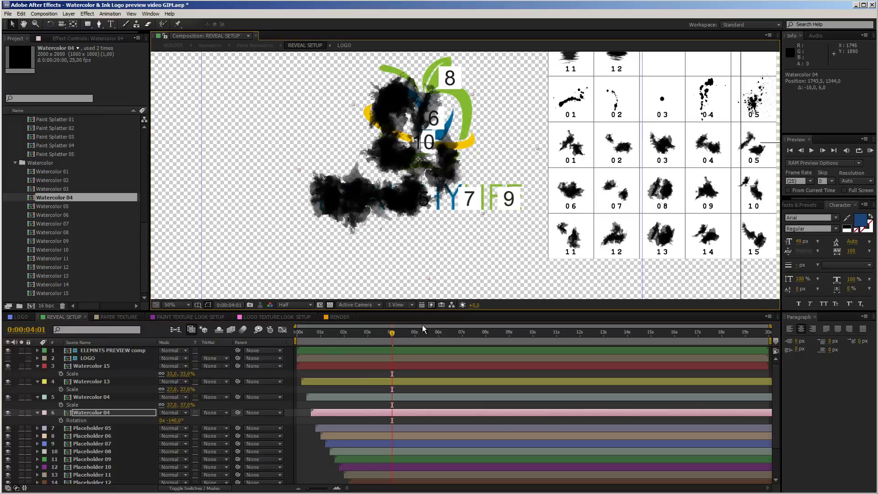
Replace Placeholder 05 with Watercolor 03 and scale it to 32%
left_click(101, 429)
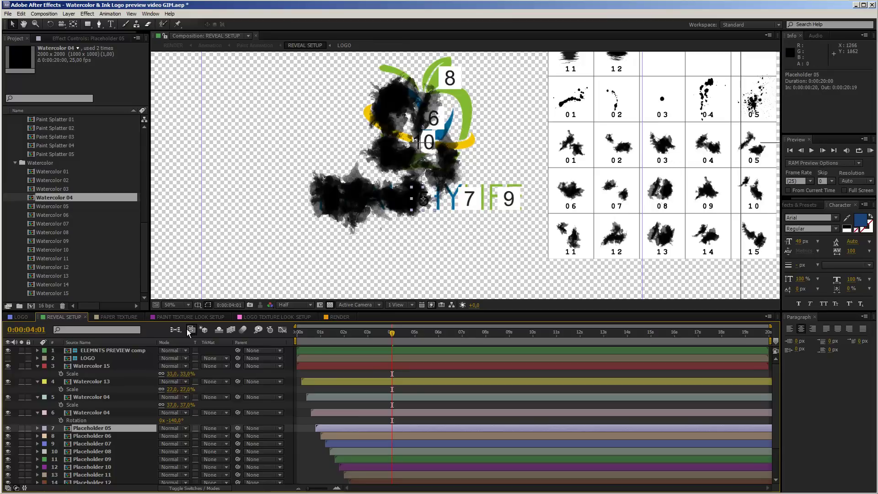
mouse_move(56, 189)
left_mouse_down()
mouse_move(403, 212)
mouse_move(424, 200)
left_mouse_up()
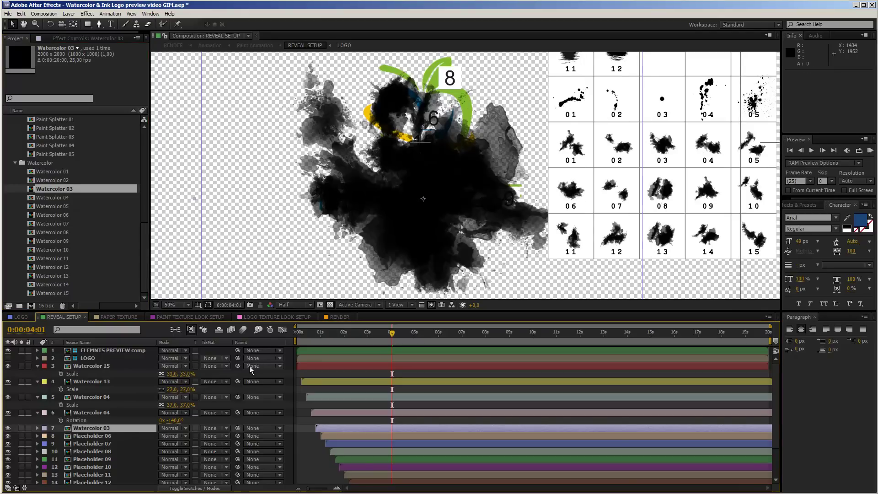
key("s")
left_click_drag(194, 436, 169, 444)
Replace Placeholder 06 with Watercolor 14, scaled down, rotated to 90° and placed over the apple at 1831.5, 1132
left_click(121, 443)
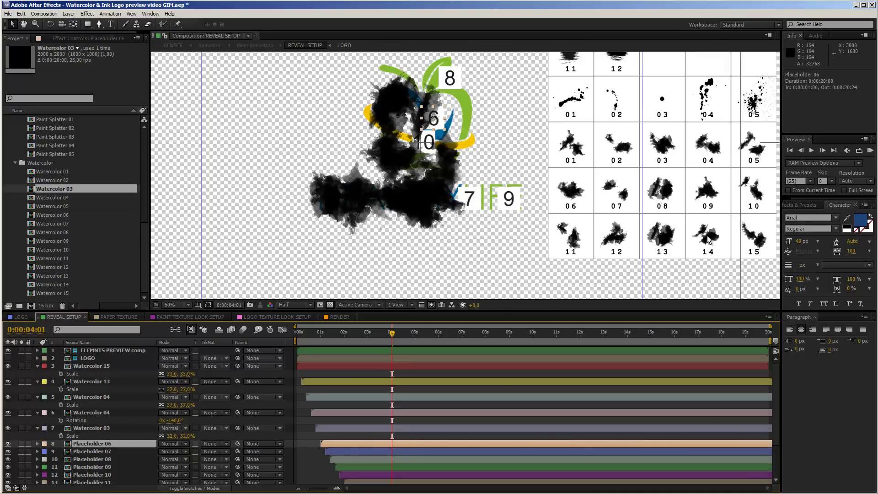
left_click_drag(48, 284, 103, 444)
key("s")
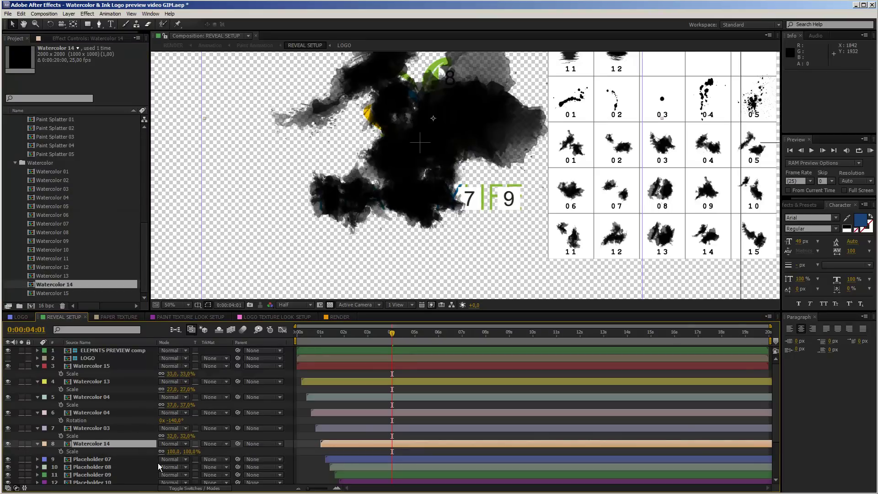
left_click_drag(172, 456, 214, 452)
key("alt+shift+r")
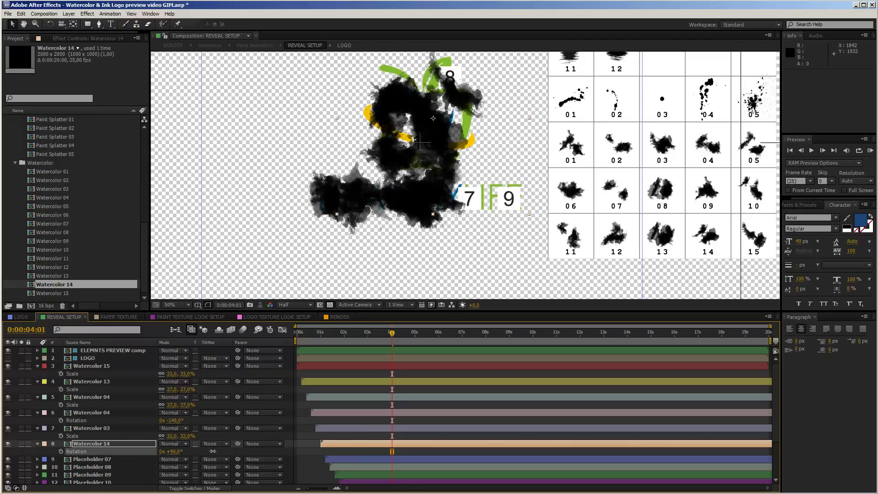
left_click_drag(433, 130, 438, 122)
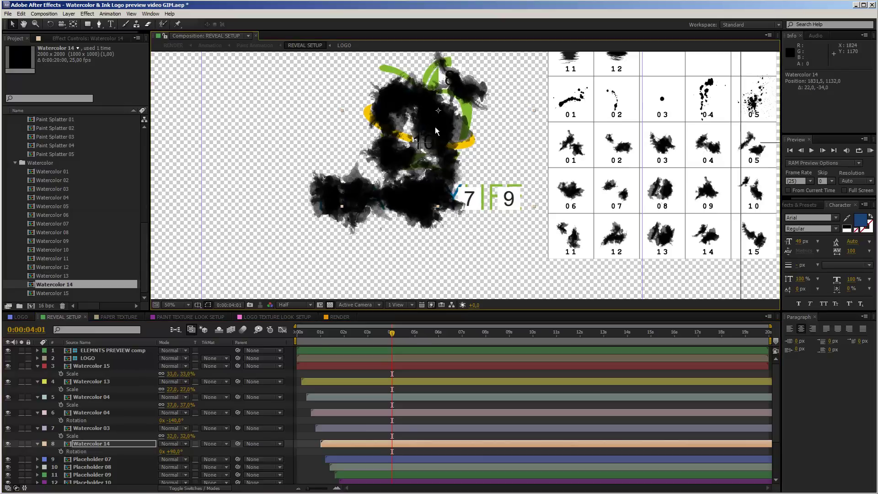
Replace Placeholder 07 with Watercolor 02, scaled to 41% and placed over the HEALTHYLIFE text at 1789.5, 1480
left_click(92, 460)
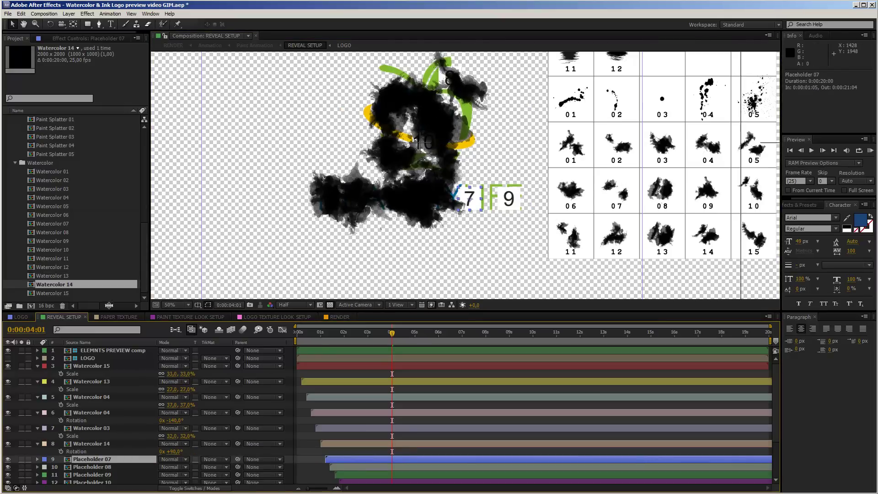
mouse_move(69, 181)
left_mouse_down()
mouse_move(100, 473)
mouse_move(101, 462)
left_mouse_up()
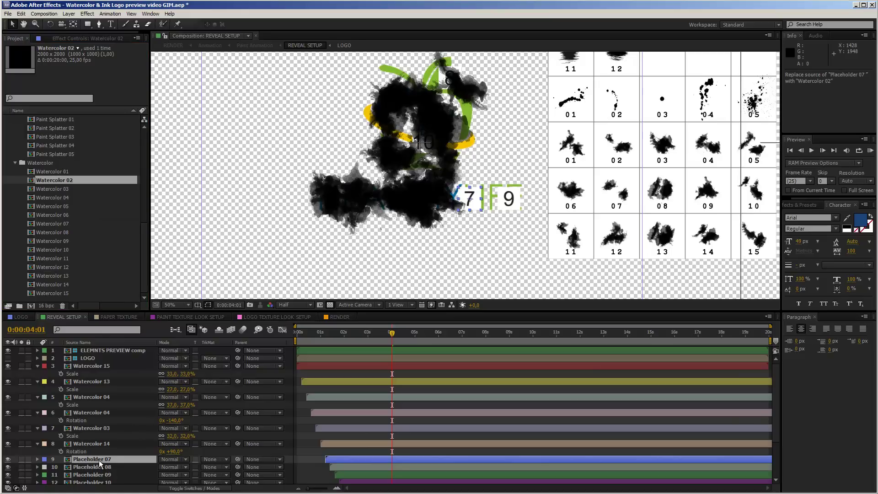
key("s")
mouse_move(191, 468)
left_mouse_down()
mouse_move(155, 468)
mouse_move(271, 404)
left_mouse_up()
left_click_drag(503, 209, 462, 198)
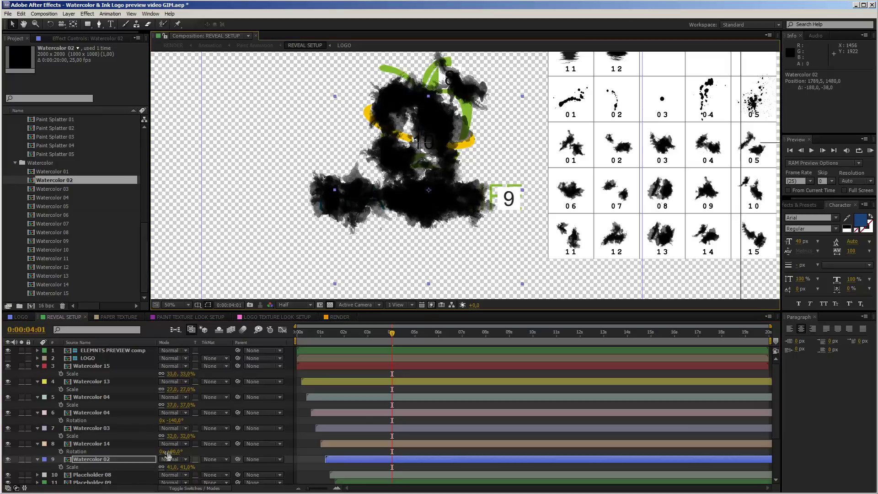
Replace Placeholder 08 with Watercolor 10 and rotate it to 140° over the apple's top
left_click(100, 476)
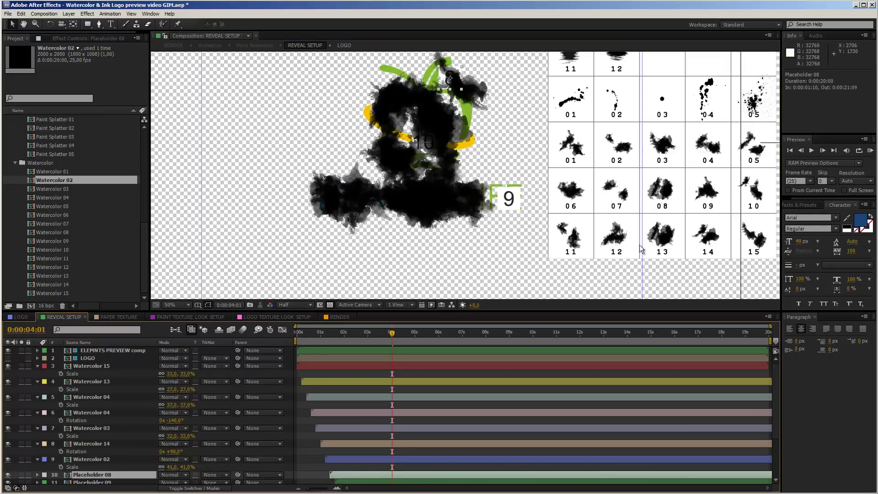
left_click_drag(59, 252, 94, 471)
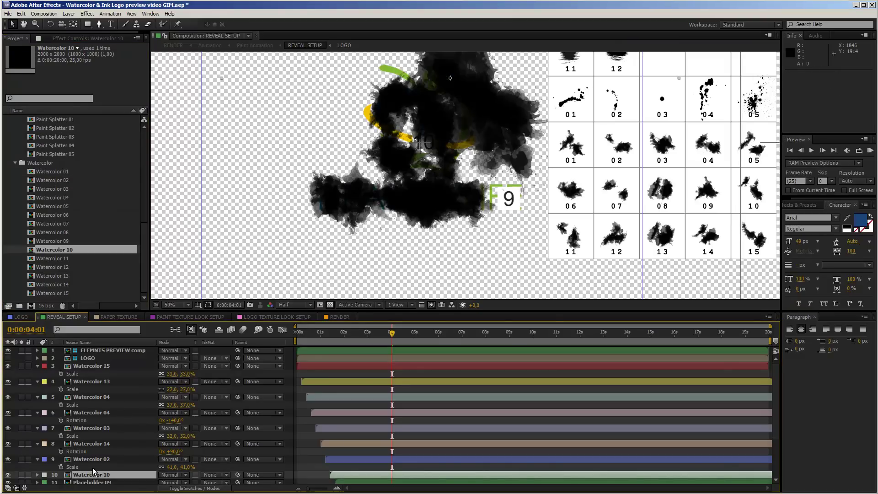
key("r")
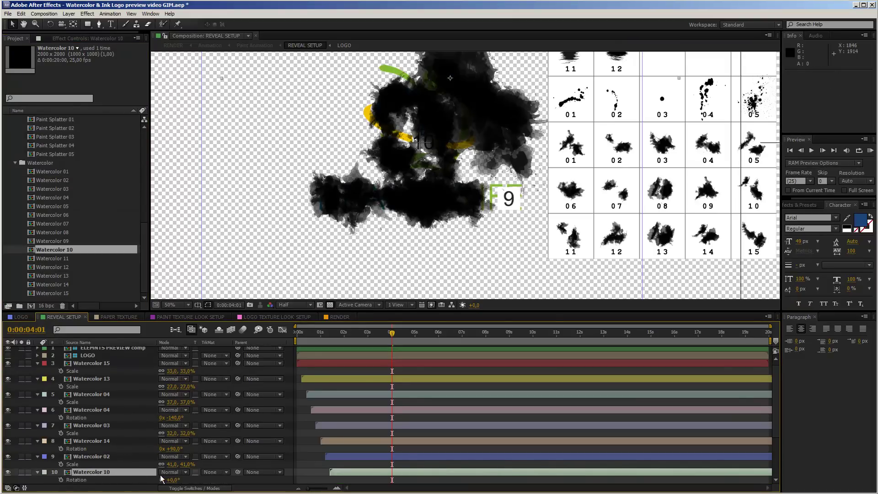
left_click_drag(468, 176, 462, 242)
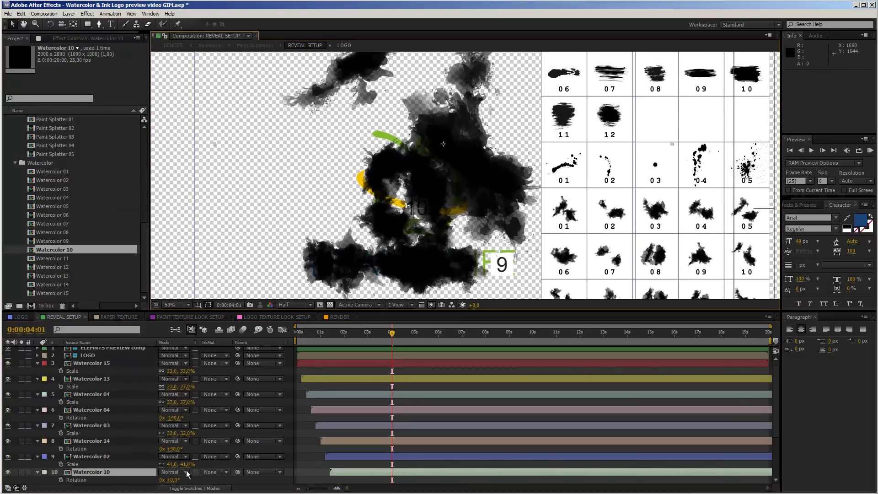
left_click_drag(173, 479, 250, 492)
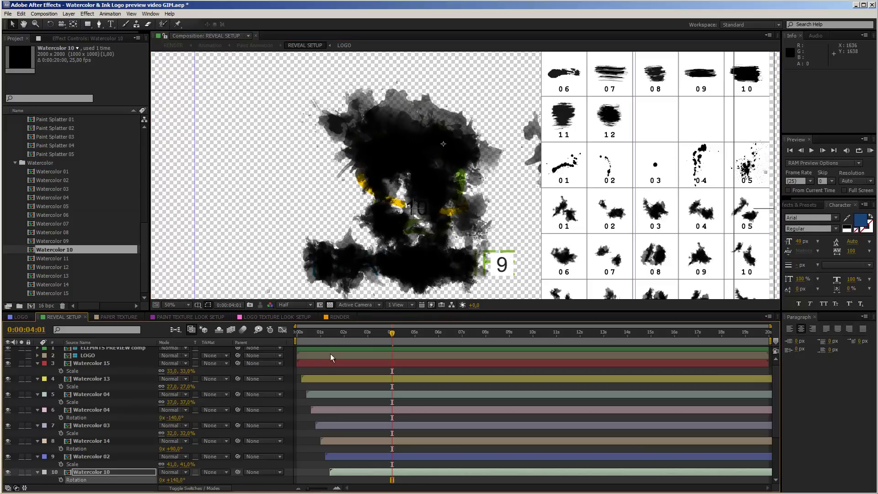
Scale the Watercolor 10 layer to 63% and move it over the apple's leaves to 1906, 1016
key("s")
left_click_drag(192, 483, 174, 481)
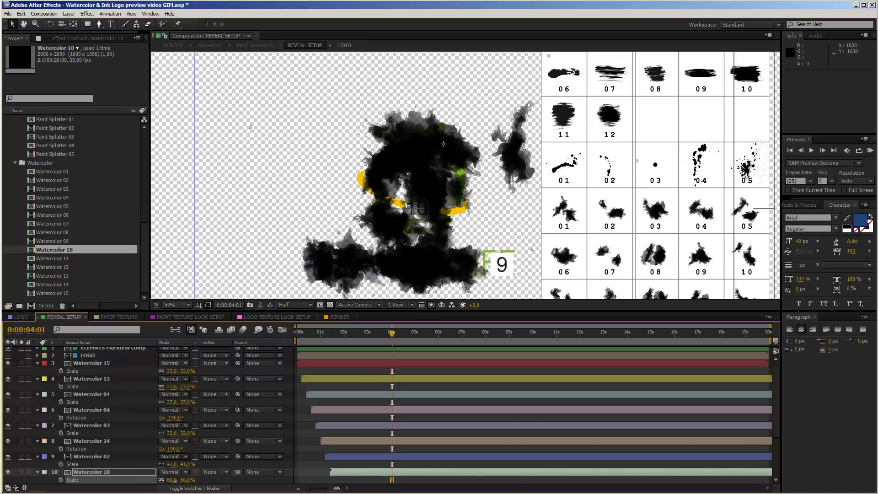
left_click_drag(431, 144, 438, 152)
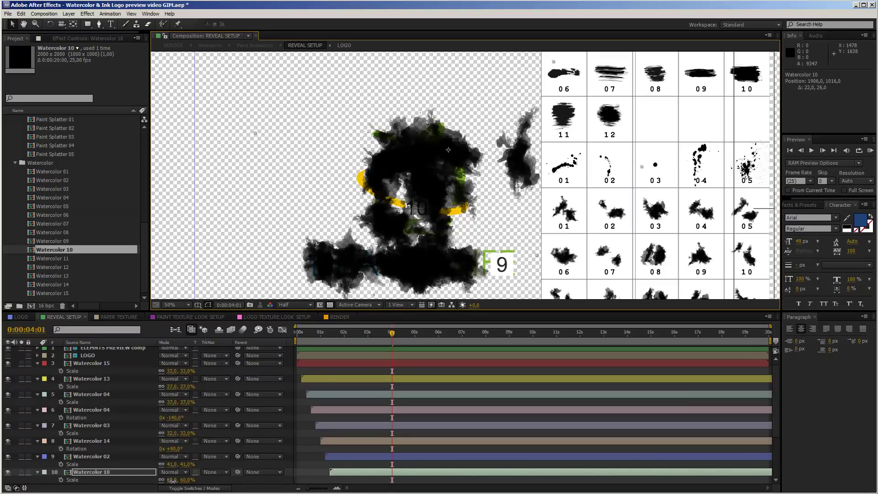
left_click_drag(173, 481, 177, 481)
Replace Placeholder 09 with Watercolor 06, scaled down, rotated to -185° and placed over the end of the text at 2123.5, 1520
key("ctrl+Down")
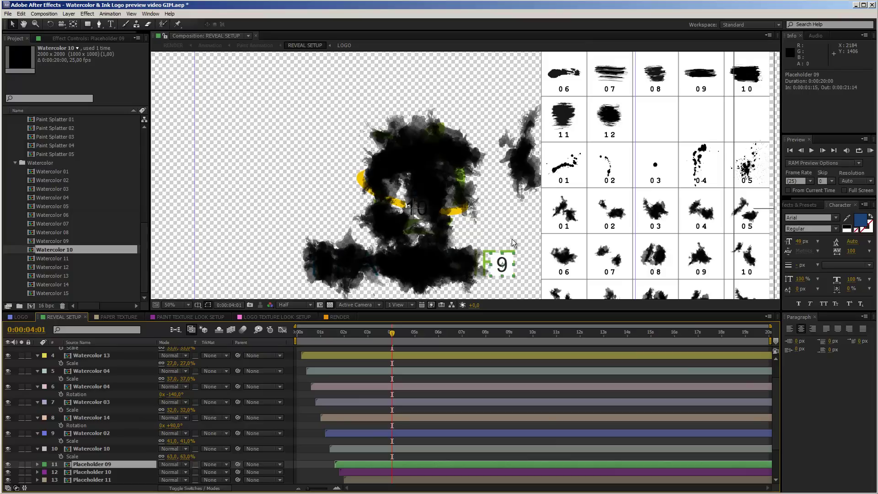
left_click_drag(60, 216, 507, 272)
key("s")
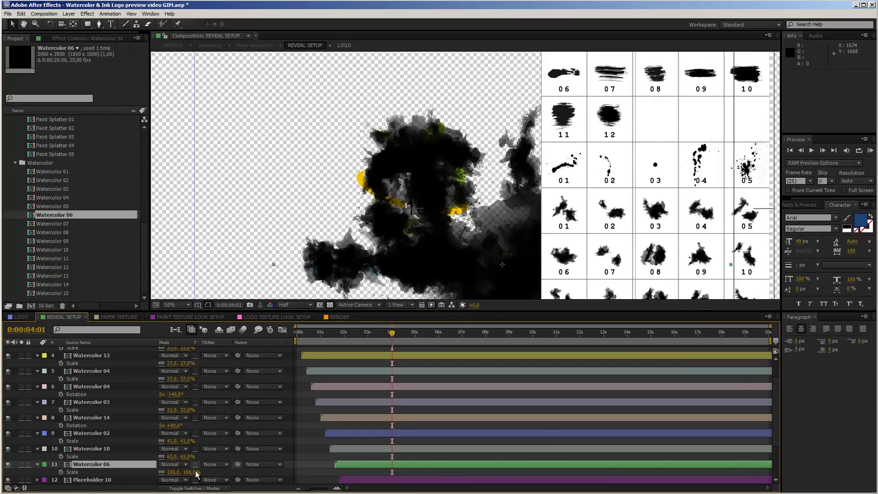
left_click_drag(186, 472, 95, 475)
key("r")
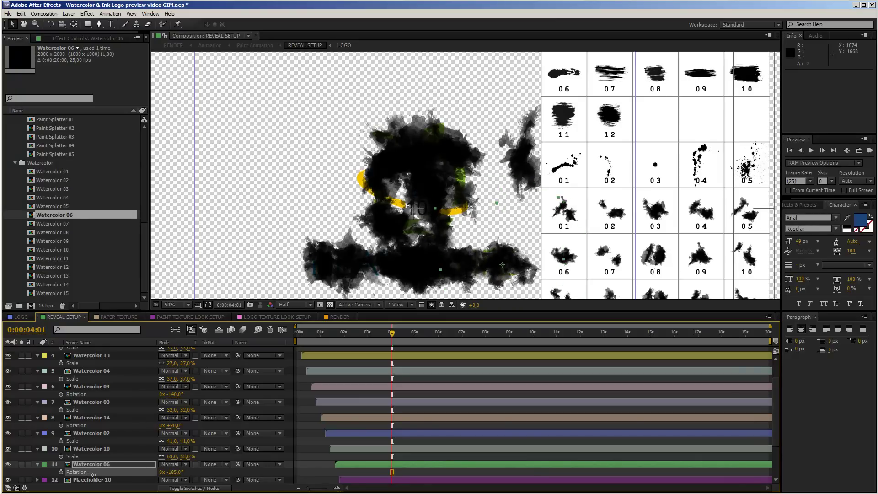
left_click_drag(502, 256, 498, 259)
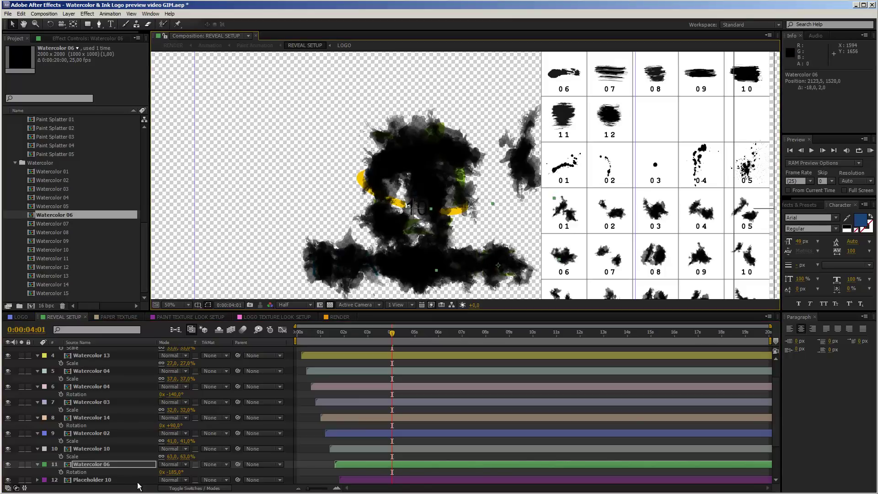
Replace Placeholder 10 with the Ink Strokes 01 element
left_click(103, 482)
key("period")
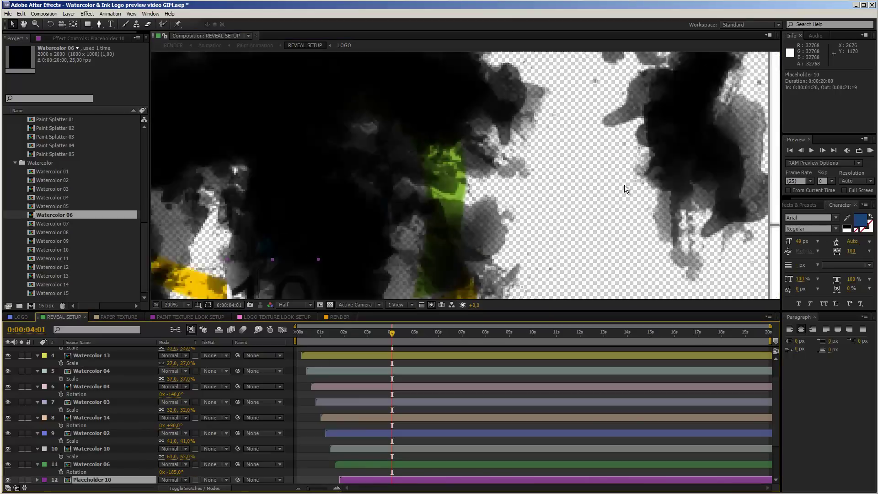
key("comma")
key("comma")
key("comma")
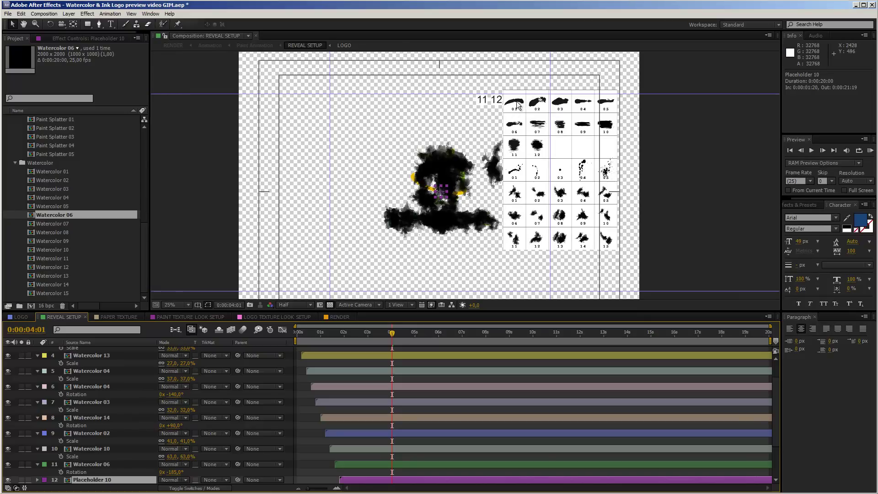
scroll(68, 165, "up", 7)
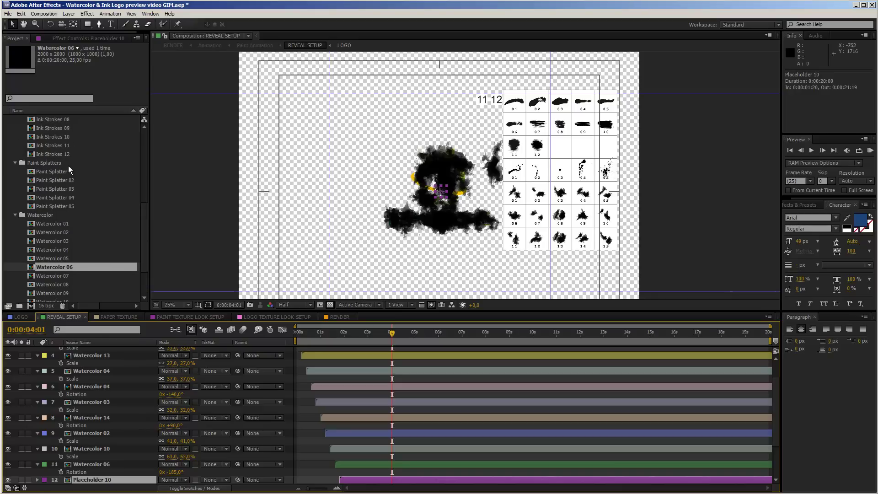
left_click(53, 189)
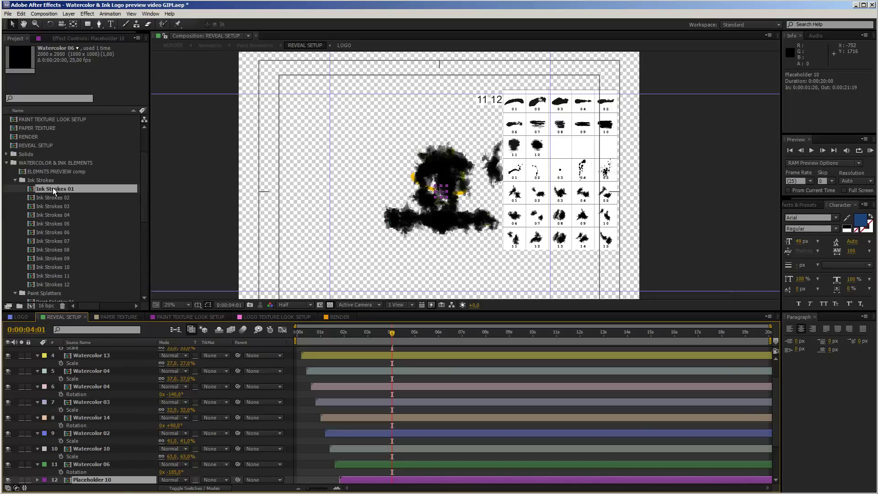
mouse_move(59, 191)
left_mouse_down()
mouse_move(132, 391)
mouse_move(111, 480)
left_mouse_up()
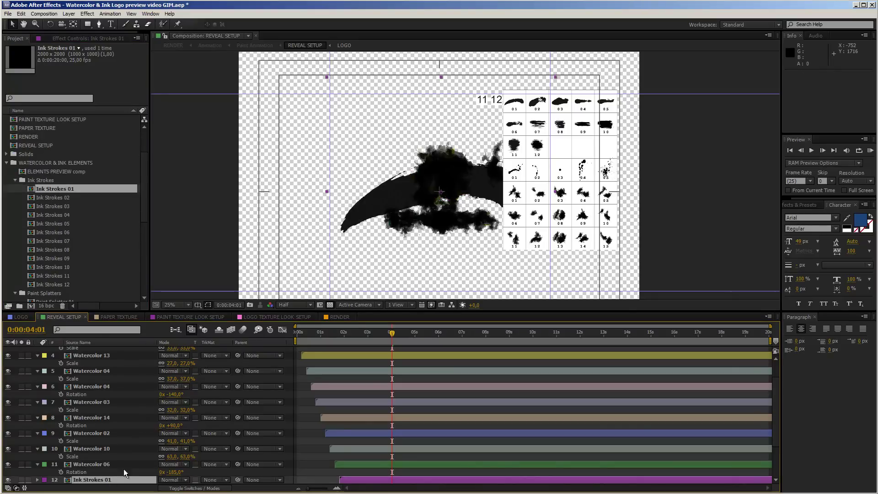
Scale down the Ink Strokes 01 layer, rotate it to 199° and place it across the apple's yellow band at 1765.5, 1234
key("r")
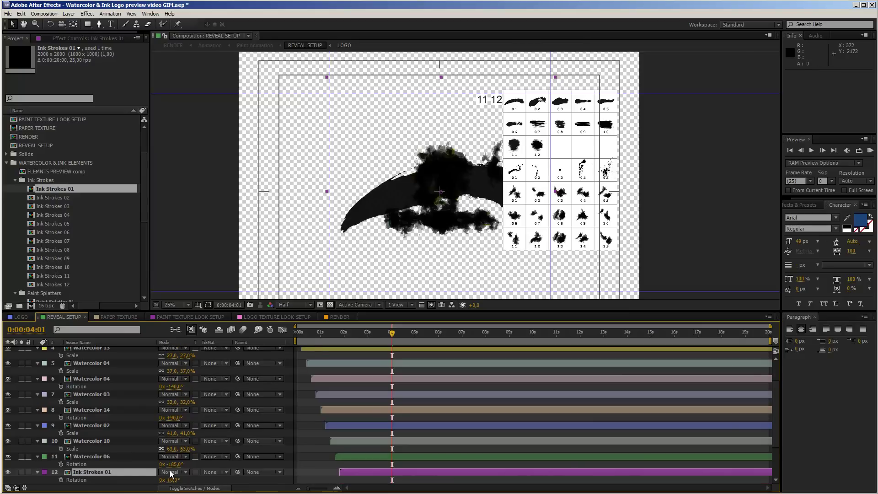
left_click_drag(175, 480, 277, 485)
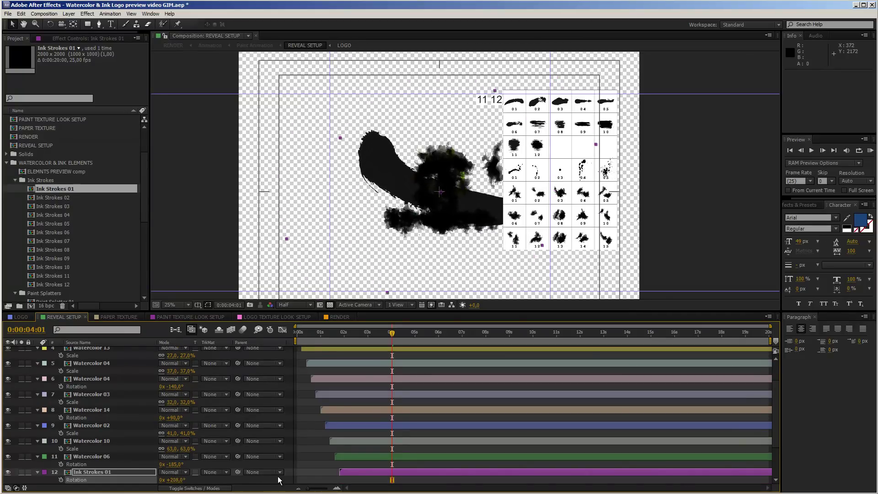
key("s")
left_click_drag(191, 479, 163, 479)
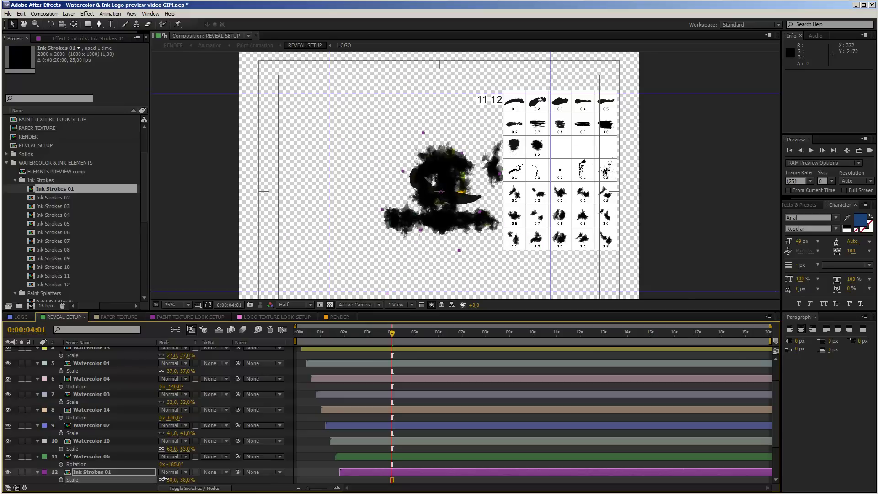
left_click_drag(460, 196, 460, 191)
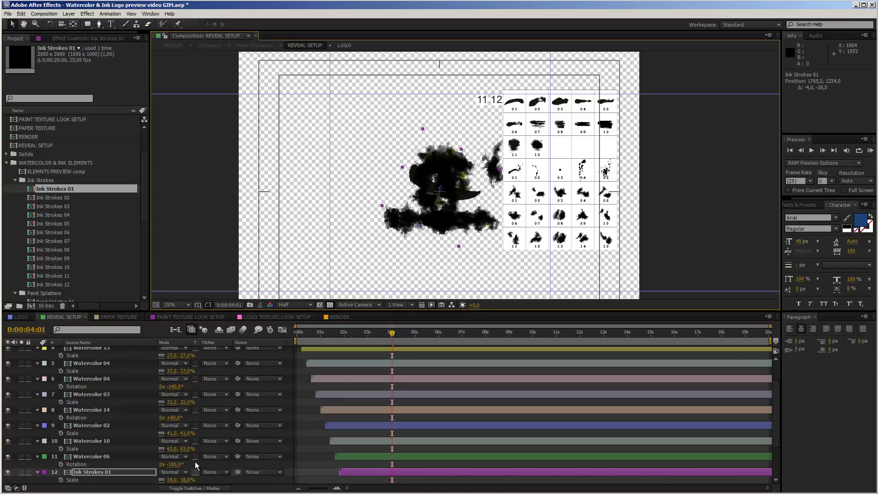
left_click_drag(185, 481, 175, 479)
key("r")
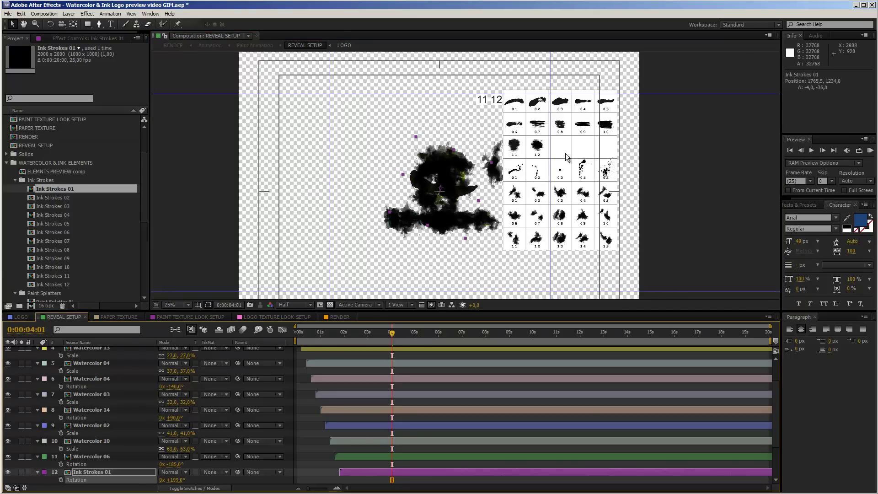
Move the ELEMNTS PREVIEW comp layer aside to 3224, 1018 and hide it to check the logo coverage
scroll(103, 370, "up", 2)
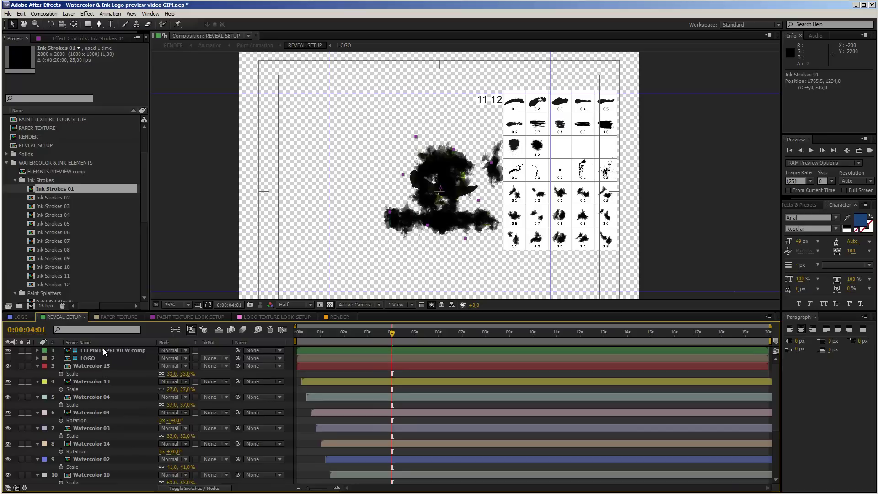
left_click(103, 350)
left_click_drag(577, 194, 624, 188)
left_click(8, 350)
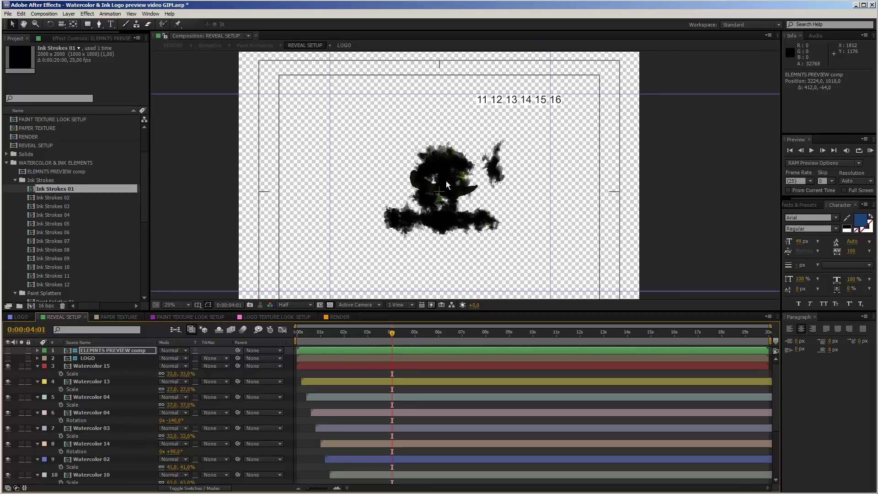
scroll(451, 176, "up", 2)
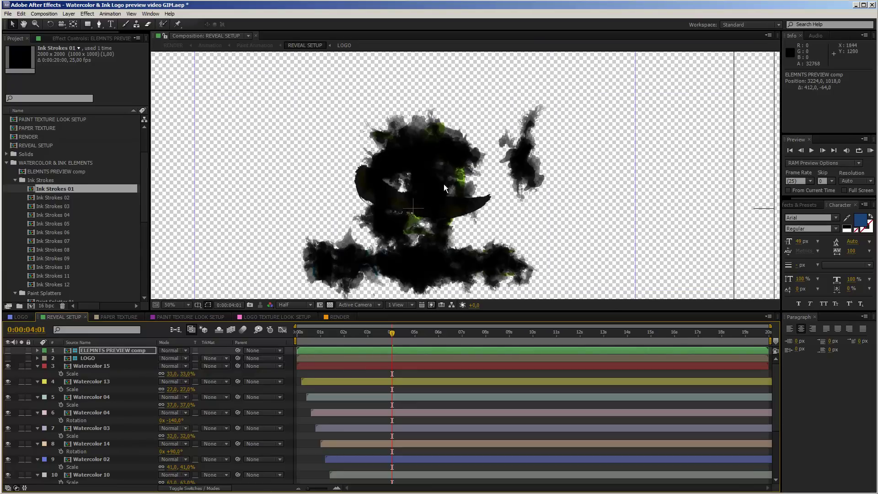
scroll(496, 174, "down", 2)
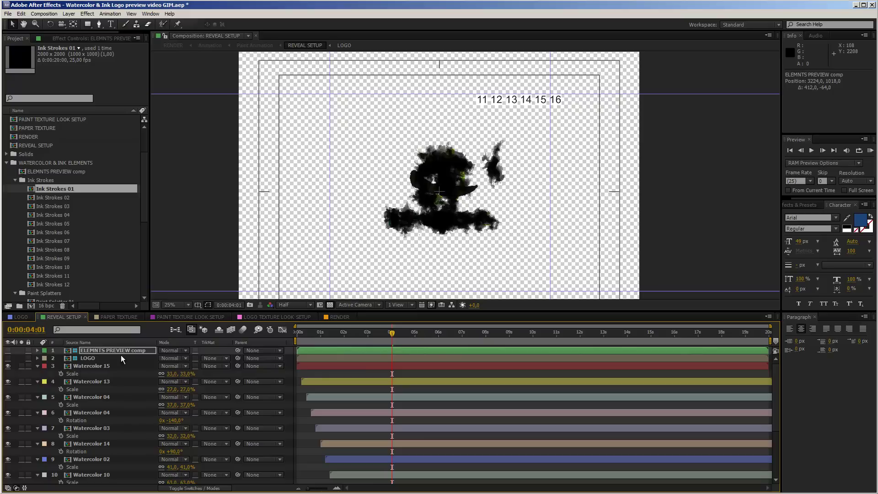
Hide the unused layers Placeholder 11 through Placeholder 16
scroll(112, 377, "down", 4)
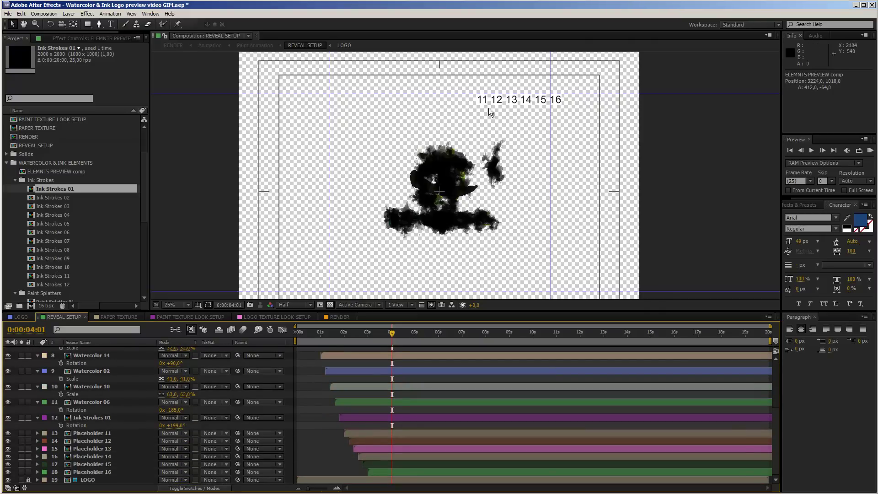
left_click(89, 435)
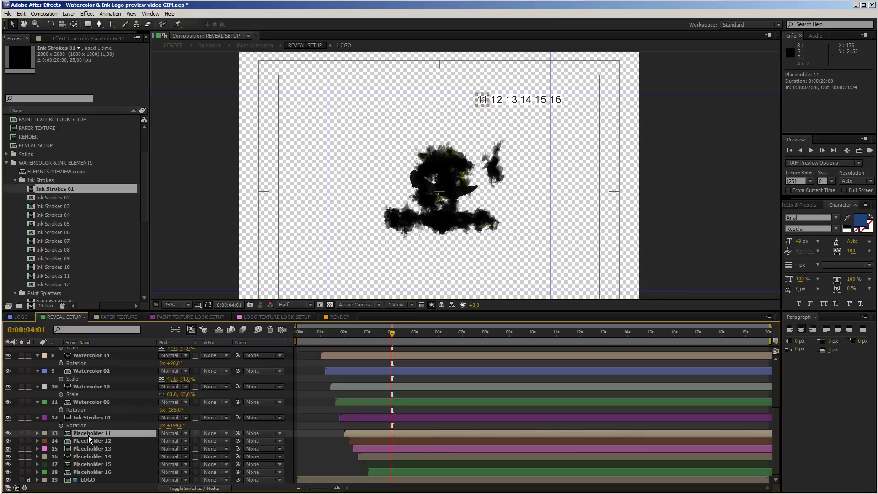
left_click(92, 472, "shift")
left_click(8, 435)
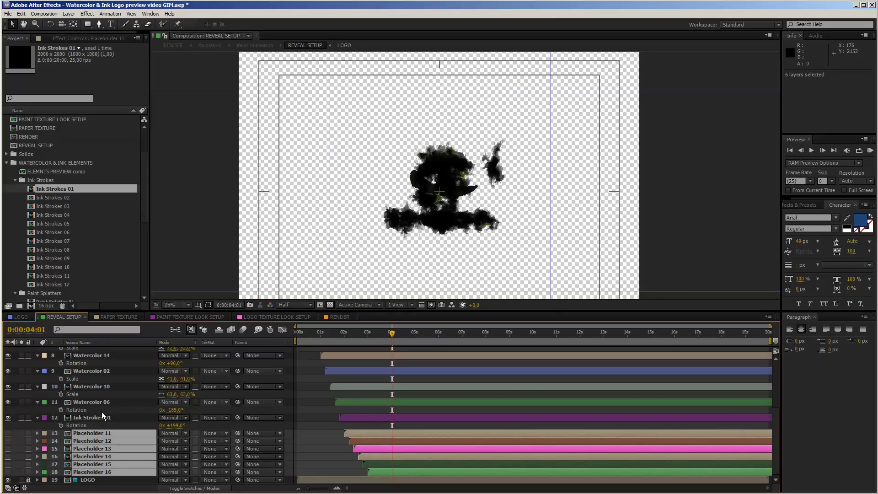
Make the LOGO layer visible over the black elements and inspect the coverage up close
scroll(122, 411, "up", 4)
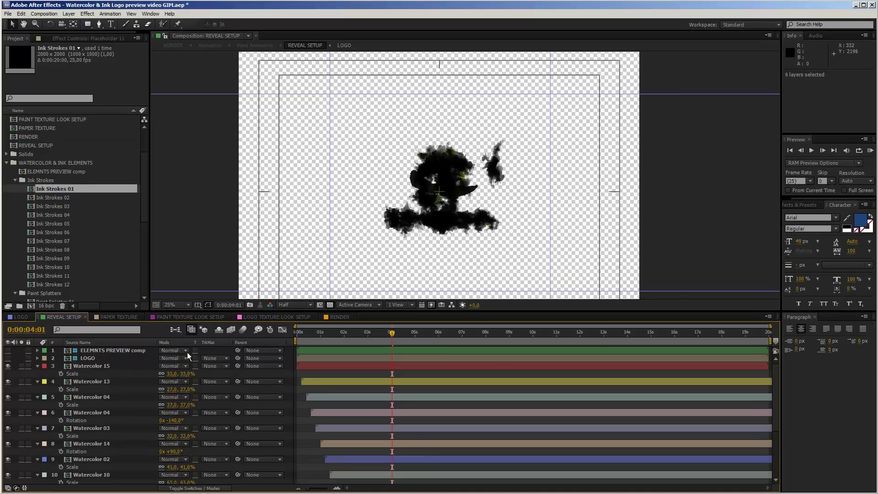
left_click(86, 359)
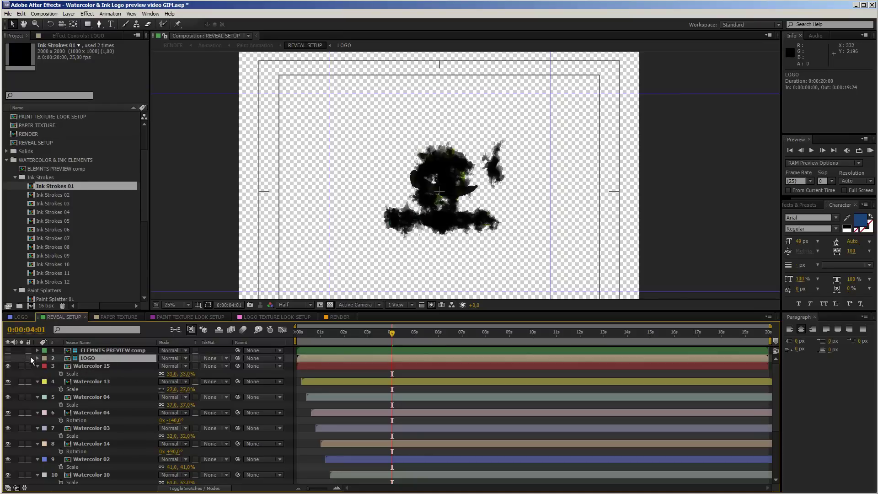
left_click(7, 359)
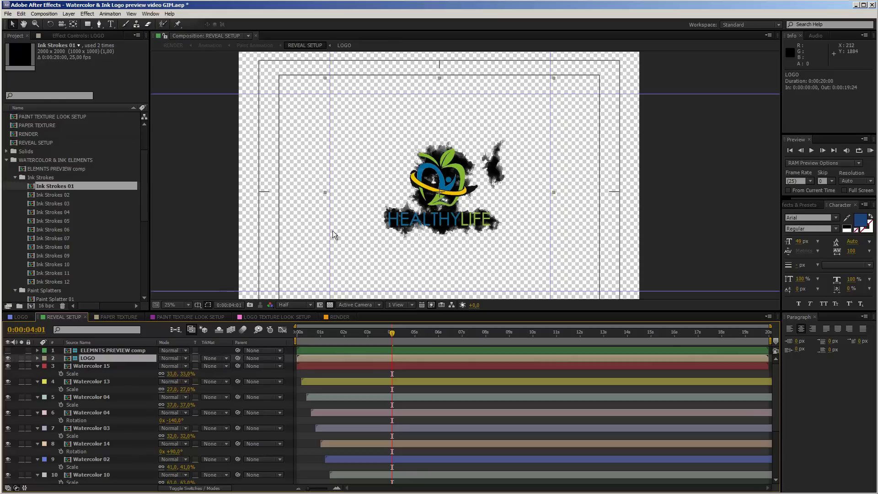
scroll(440, 196, "up", 2)
scroll(428, 167, "up", 3)
scroll(429, 174, "down", 3)
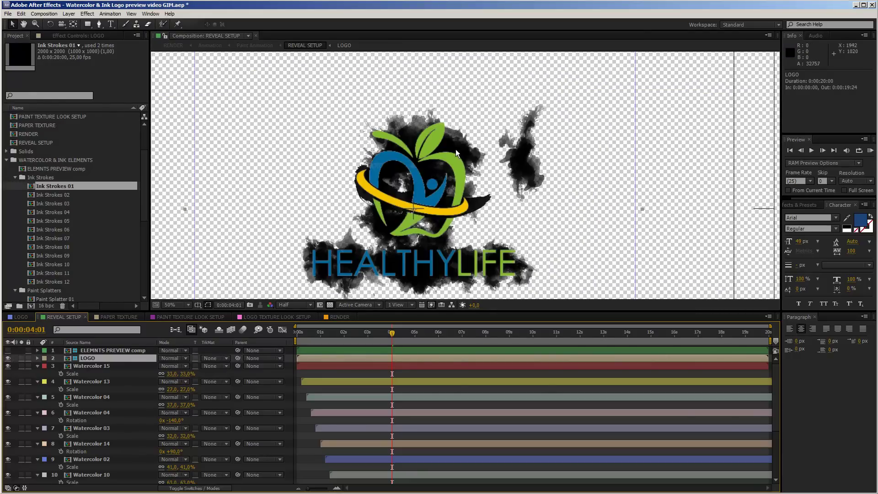
Solo the LOGO layer together with Watercolor 15
left_click(21, 358)
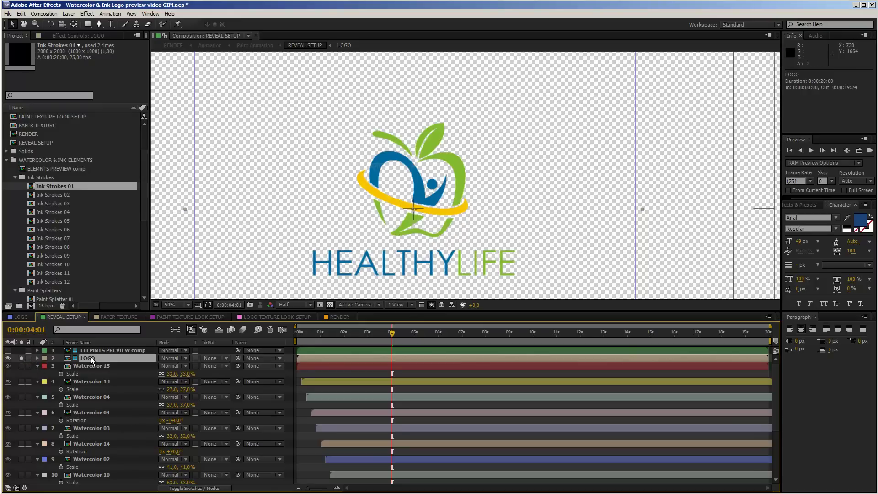
left_click(21, 366)
scroll(476, 186, "up", 2)
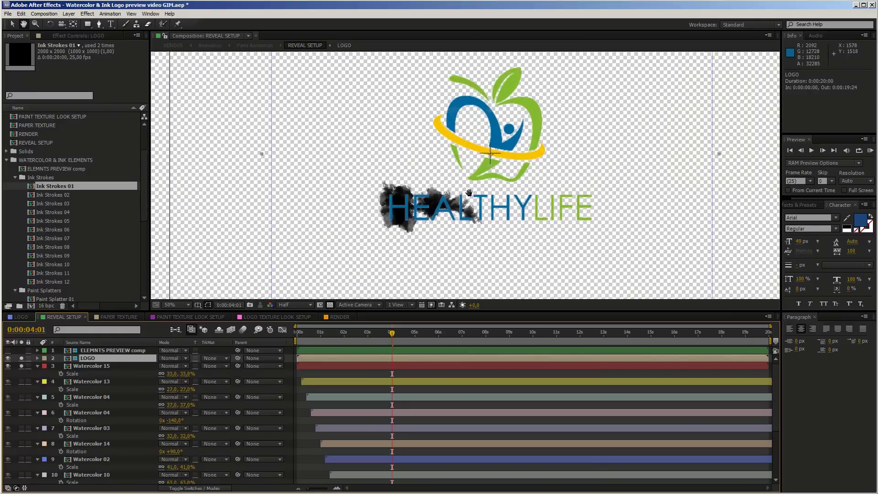
Set Watercolor 15's Tint Map Black To color to the blue sampled from the logo's letter H
left_click(84, 365)
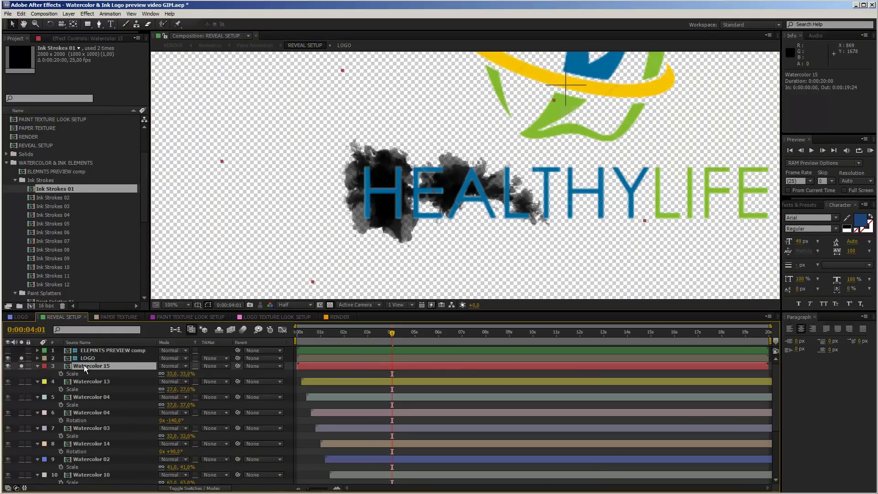
left_click(64, 39)
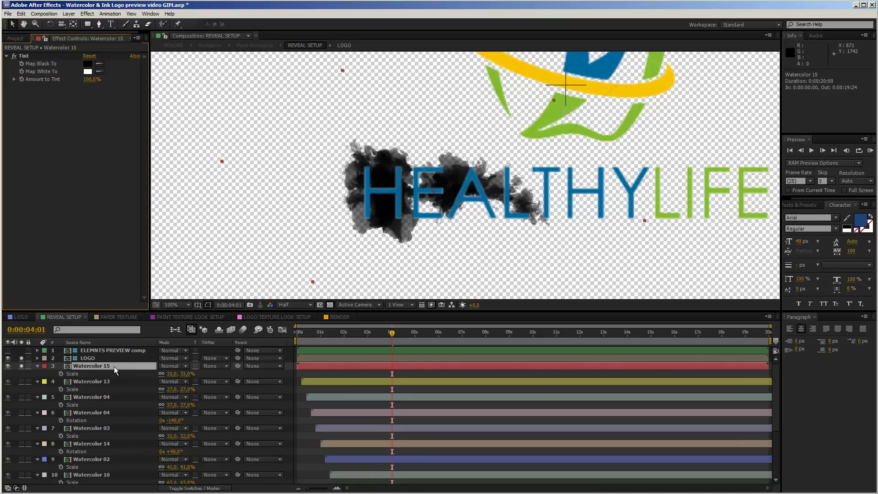
left_click(802, 203)
left_click(808, 215)
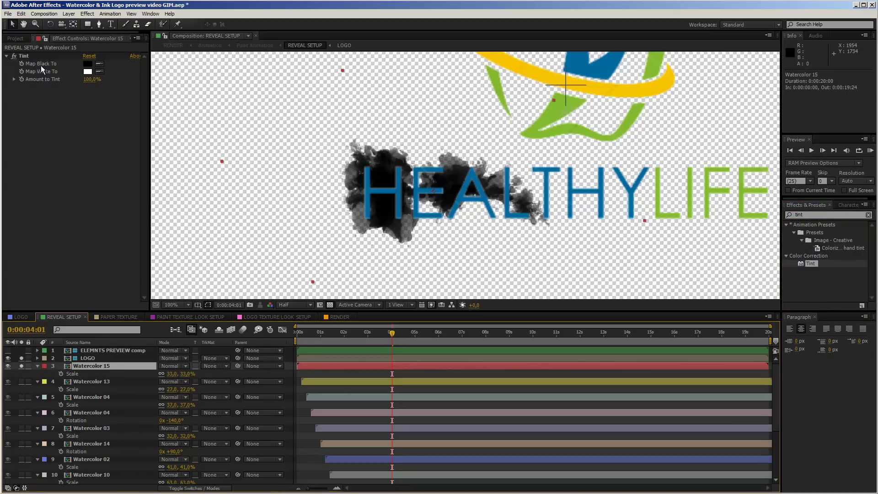
left_click(99, 65)
left_click(370, 187)
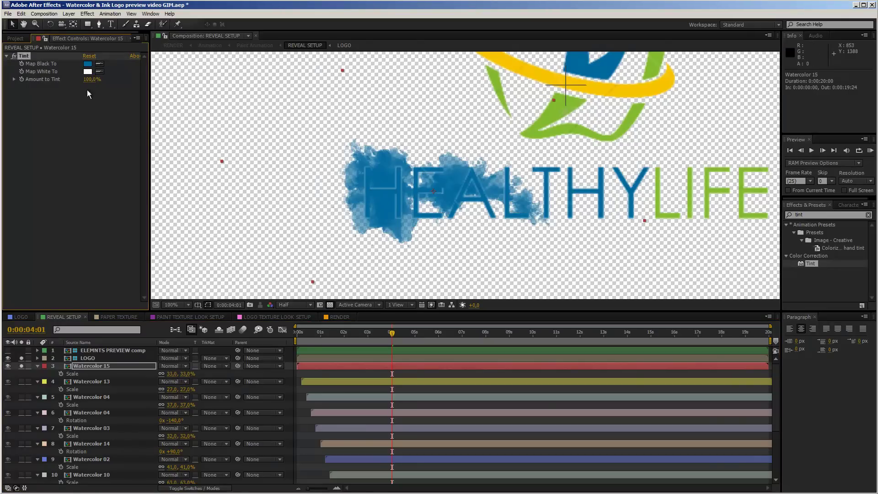
Solo Watercolor 13 and set its Tint Map Black To color to the dark blue sampled from the apple's arch
left_click(88, 382)
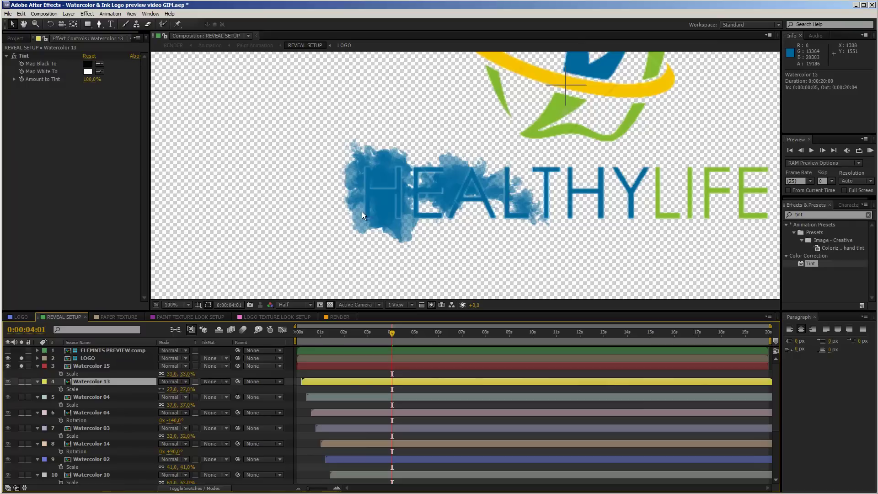
left_click(22, 381)
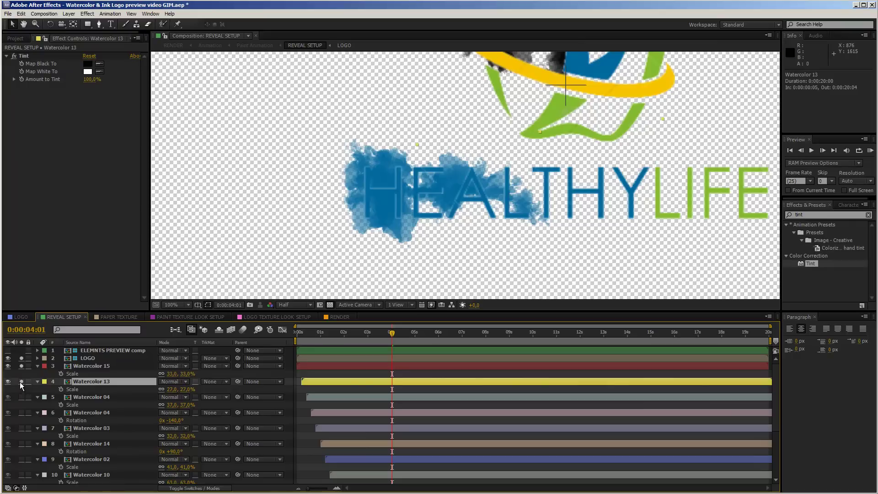
key("h")
left_click_drag(458, 126, 435, 263)
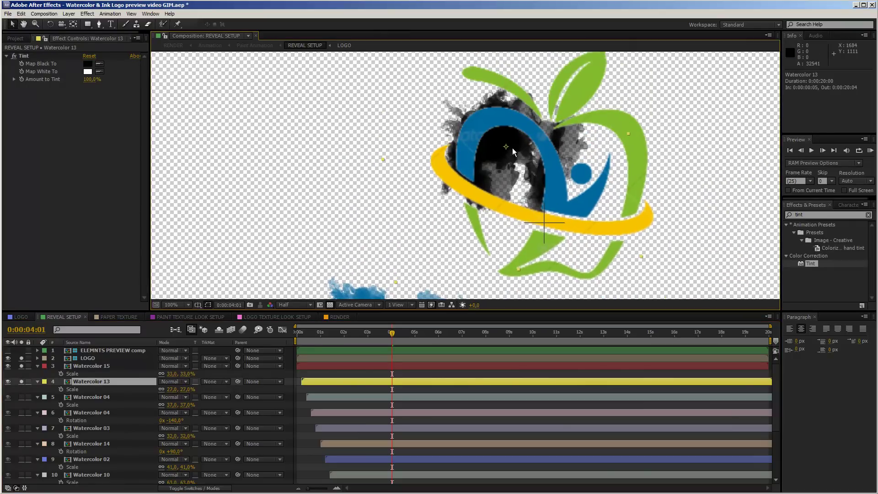
left_click(100, 63)
left_click(504, 119)
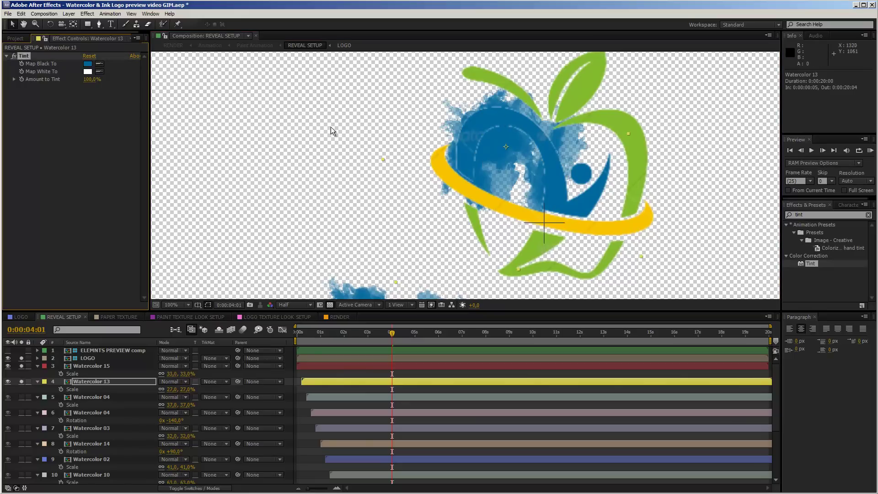
Lighten Watercolor 13's Map Black To color to the brighter blue 1E97D6
left_click(87, 64)
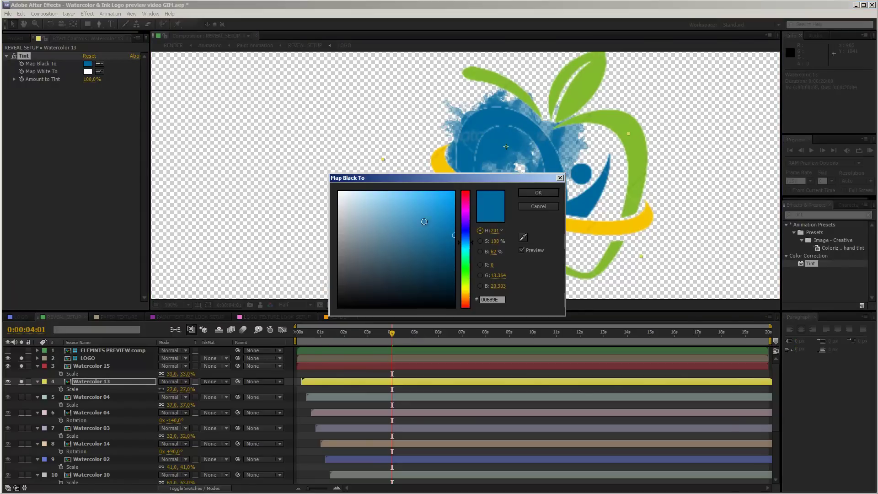
left_click(432, 206)
left_click_drag(432, 206, 438, 209)
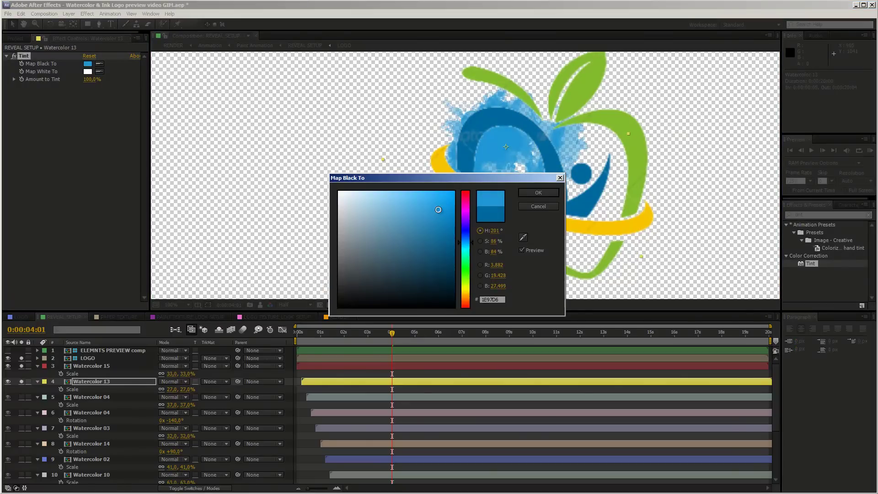
left_click(545, 191)
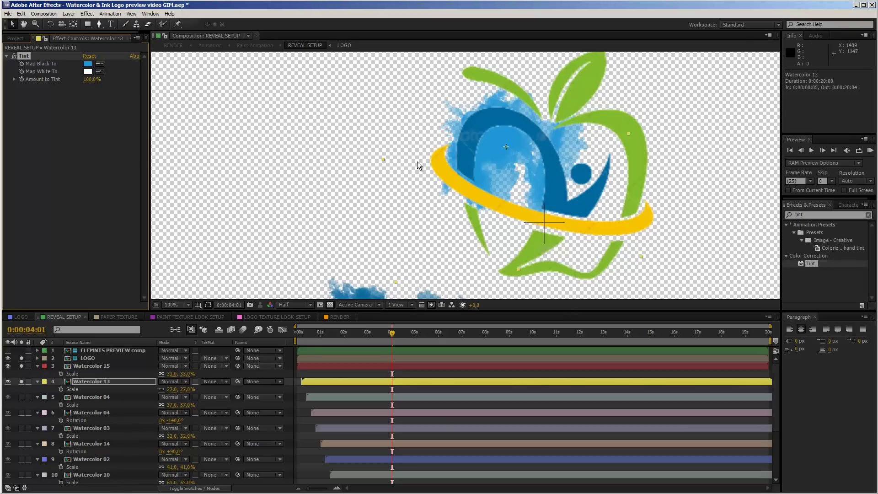
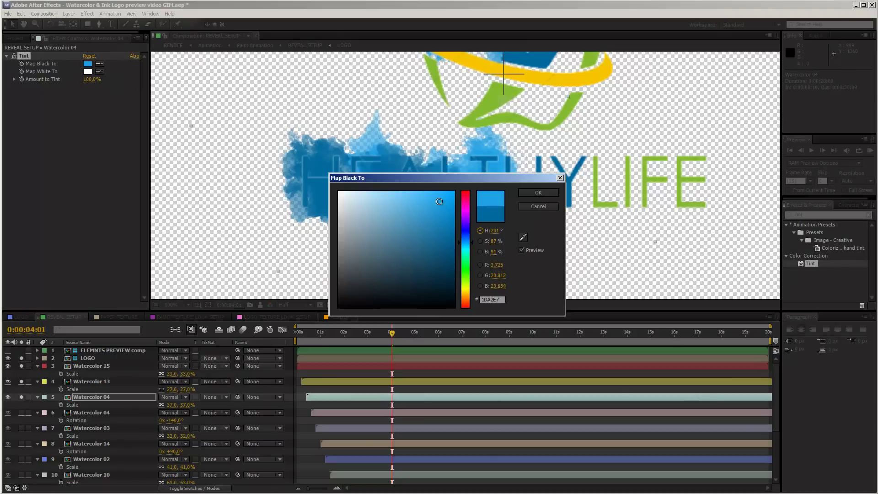
Apply light blue 1DA2E7 as the Map Black To color of the Watercolor 04 layer over the text
left_click(539, 192)
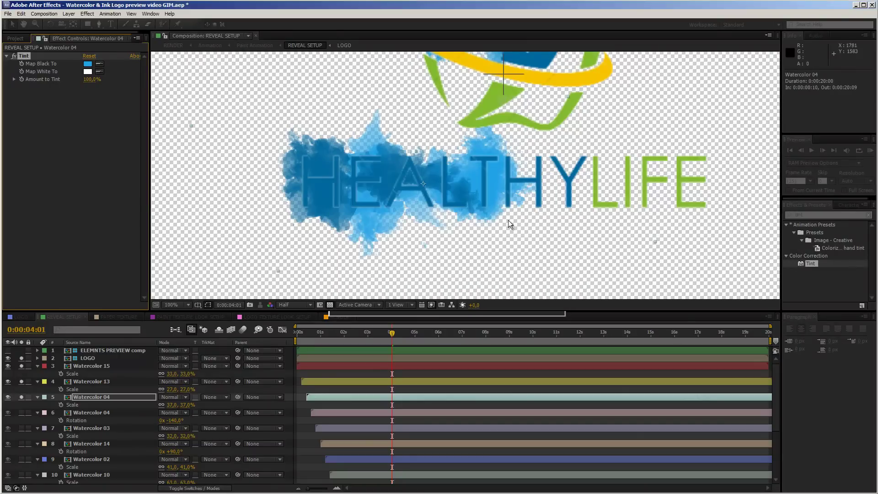
Solo the Watercolor 04 layer under the apple and set its Map Black To color from the logo's green, adjusted to 6FAC15
left_click(98, 413)
left_click(21, 413)
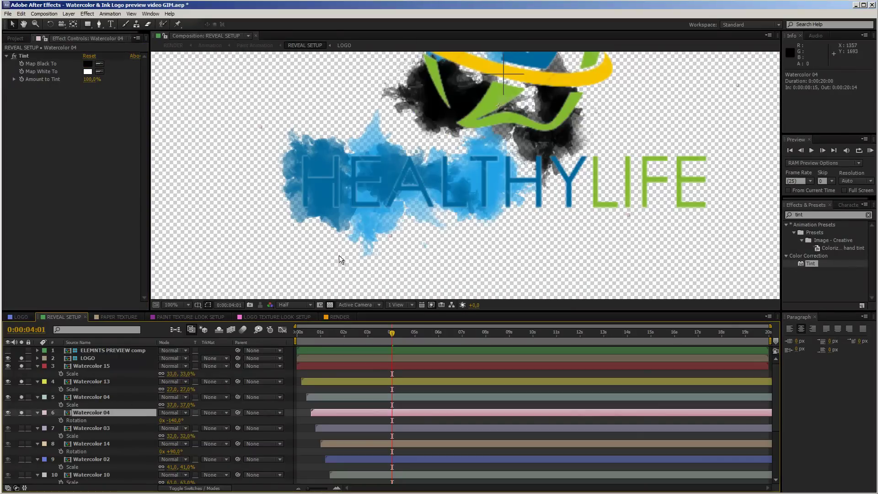
left_click_drag(493, 98, 451, 158)
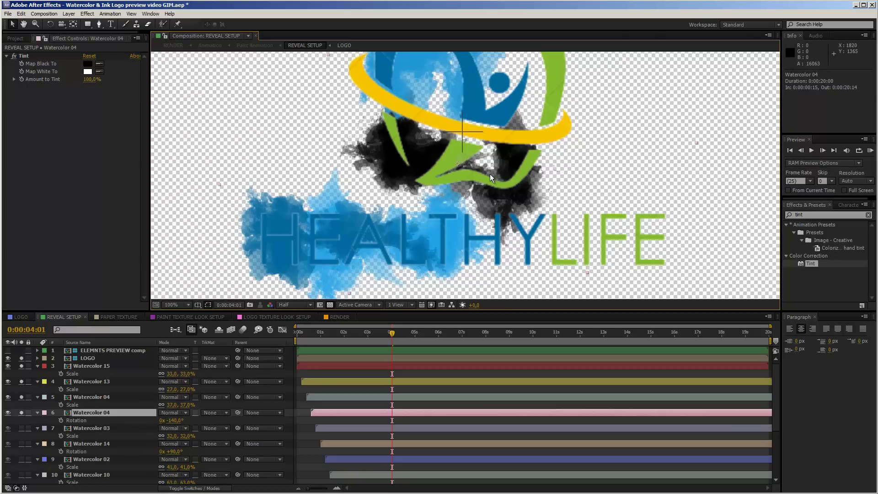
left_click(99, 64)
left_click(396, 130)
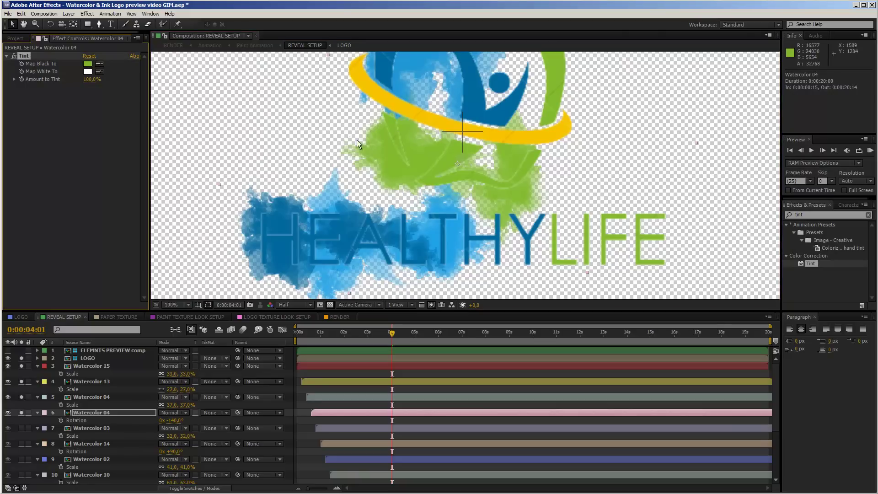
left_click(87, 64)
left_click(441, 229)
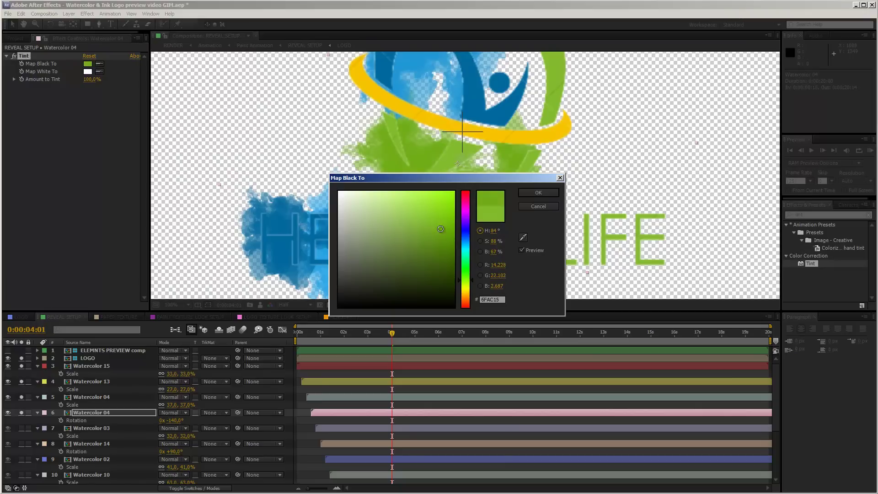
left_click(524, 194)
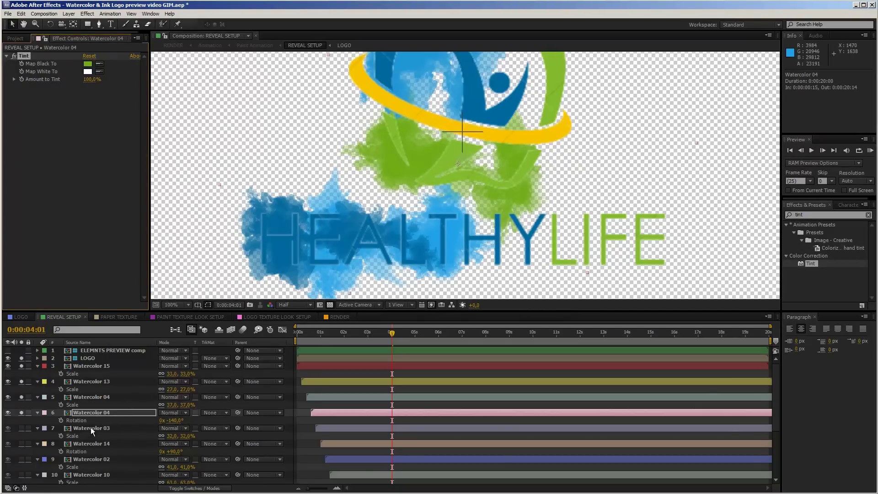
Solo Watercolor 03 and set its Map Black To color from the green artwork, darkened to 5B8B15
left_click(91, 430)
left_click(20, 428)
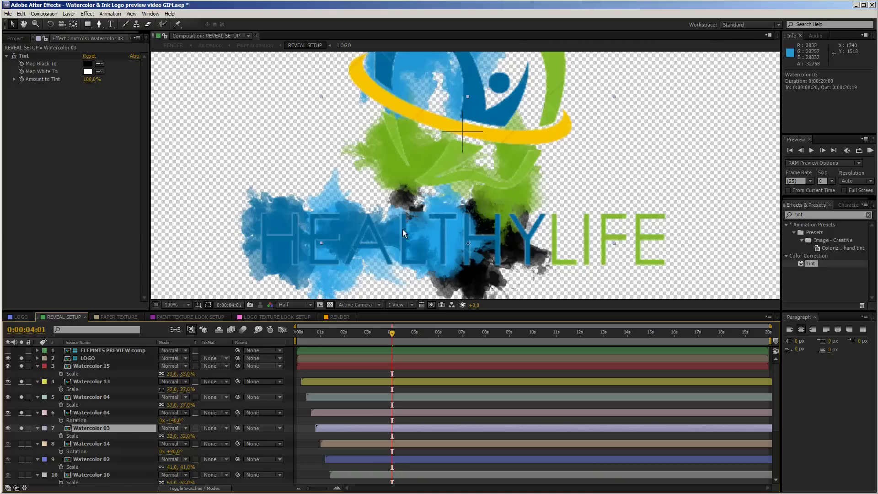
left_click(99, 64)
left_click(429, 155)
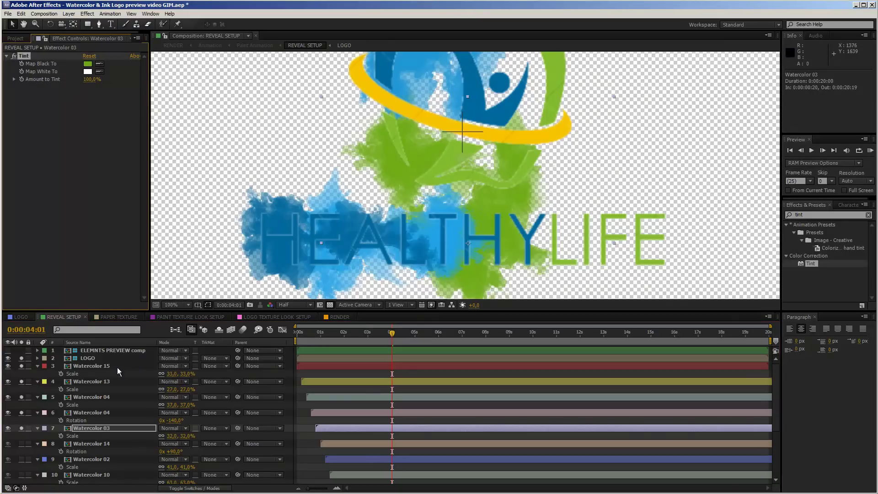
left_click(85, 428)
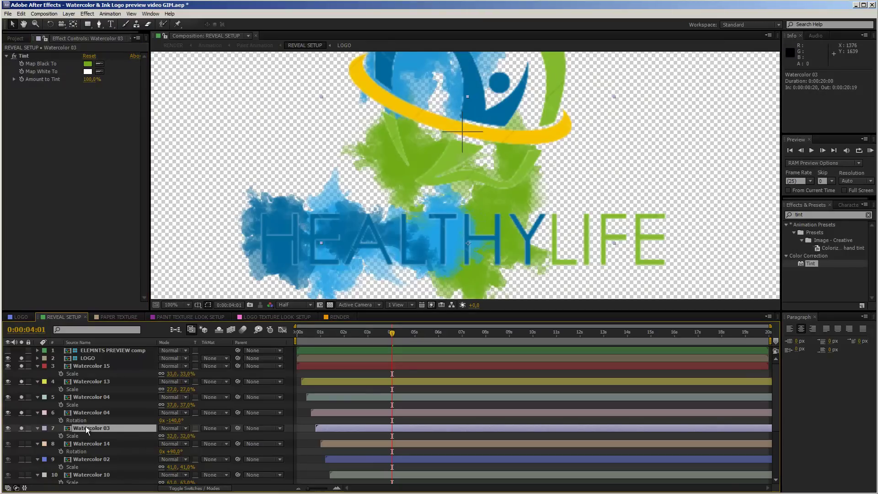
left_click(87, 65)
left_click_drag(434, 238, 439, 243)
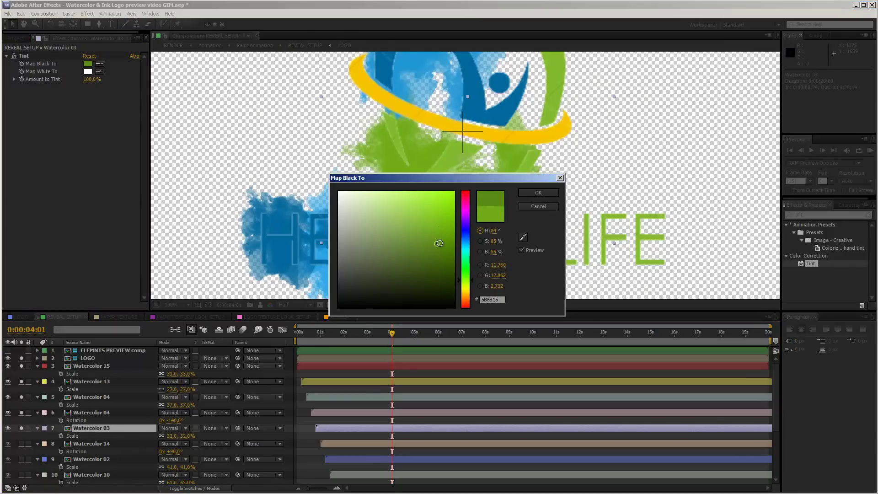
left_click(543, 193)
Solo Watercolor 14 and set its Tint Map Black To color to the dark blue sampled from the apple's arch
left_click_drag(541, 219, 513, 195)
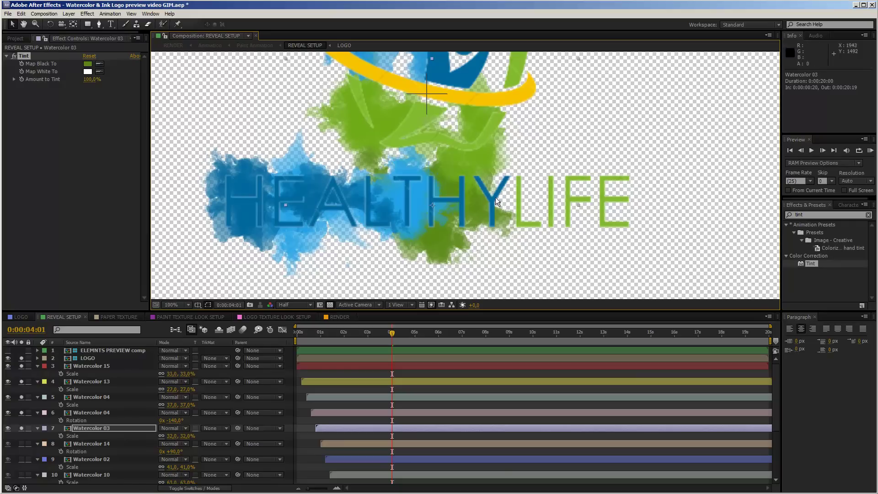
left_click(103, 444)
left_click(22, 443)
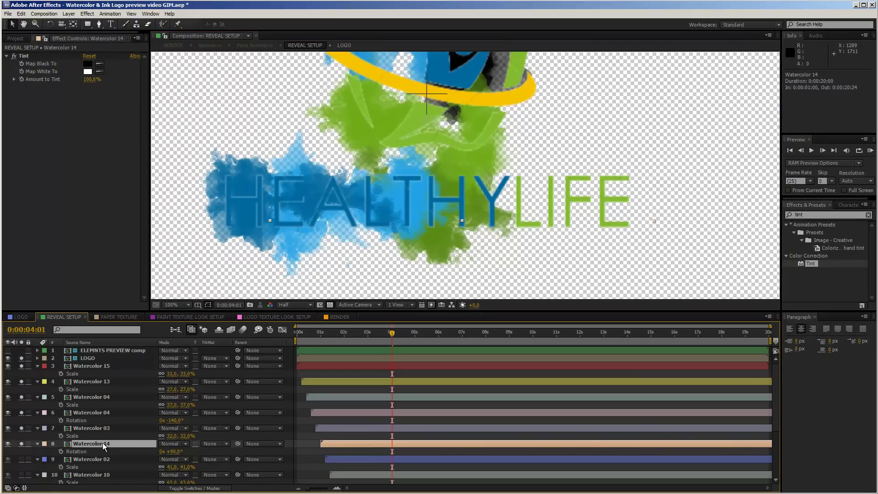
left_click_drag(475, 67, 428, 204)
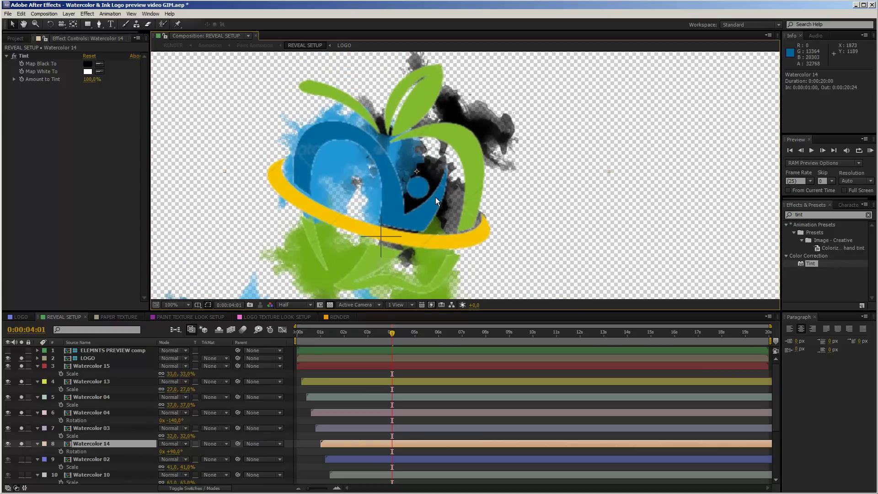
left_click(99, 65)
left_click(347, 135)
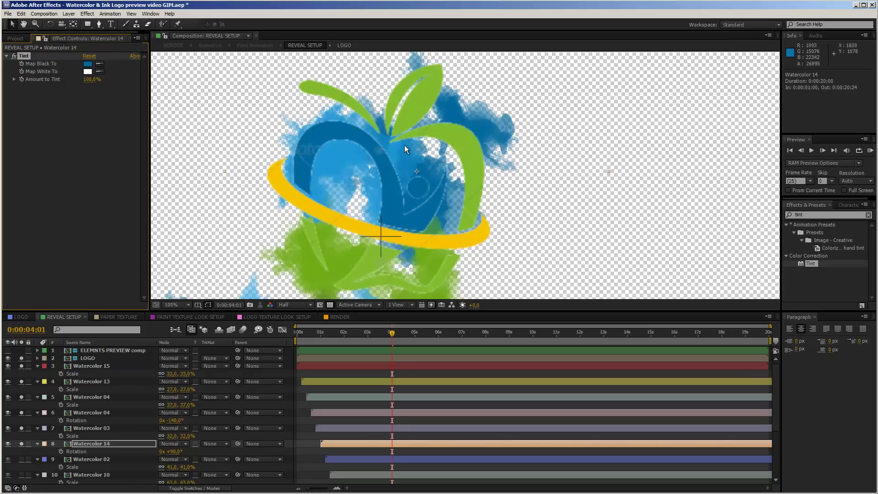
Solo the Watercolor 02 layer and set its Tint Map Black To color to the green sampled from the watercolor above the text
left_click(21, 460)
left_click(85, 459)
left_click_drag(399, 212, 400, 86)
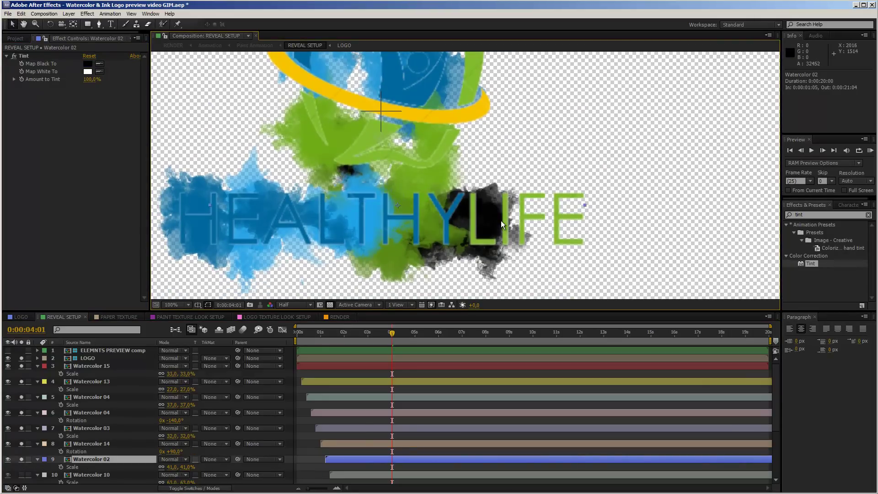
left_click(104, 65)
left_click(430, 178)
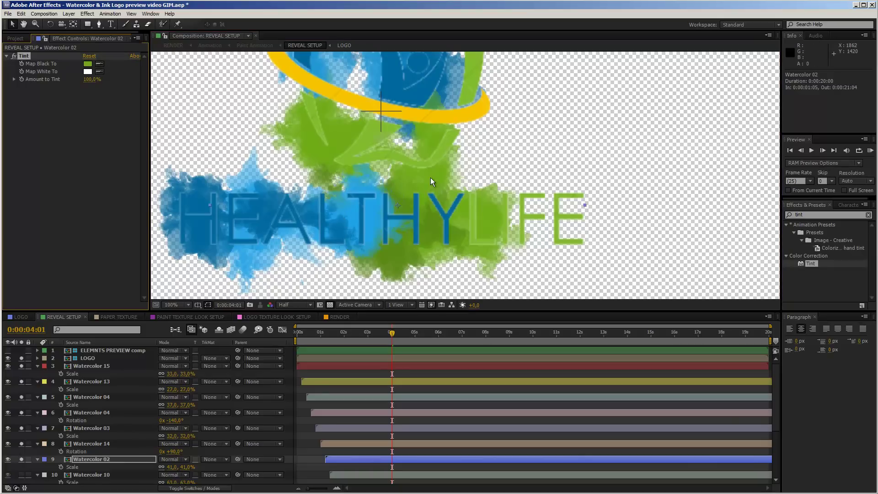
Change the Map Black To color of Watercolor 03 to the dark blue sampled from the HEALTHY lettering
left_click(108, 429)
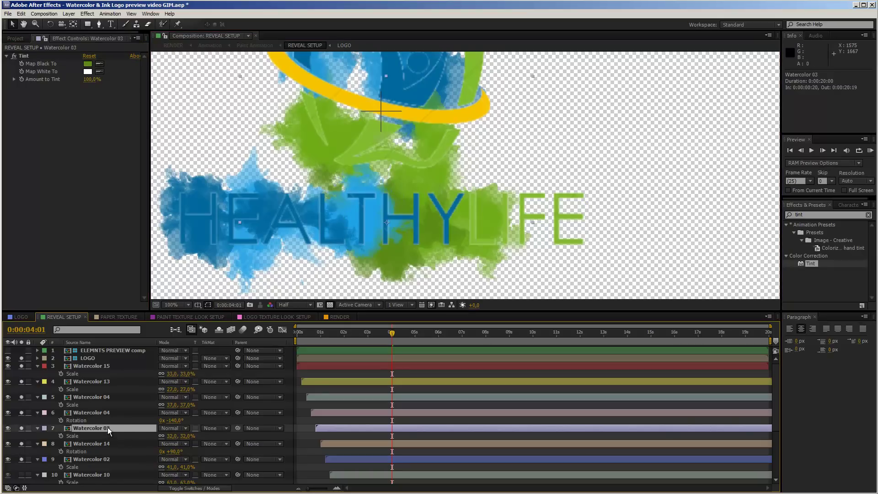
left_click(99, 65)
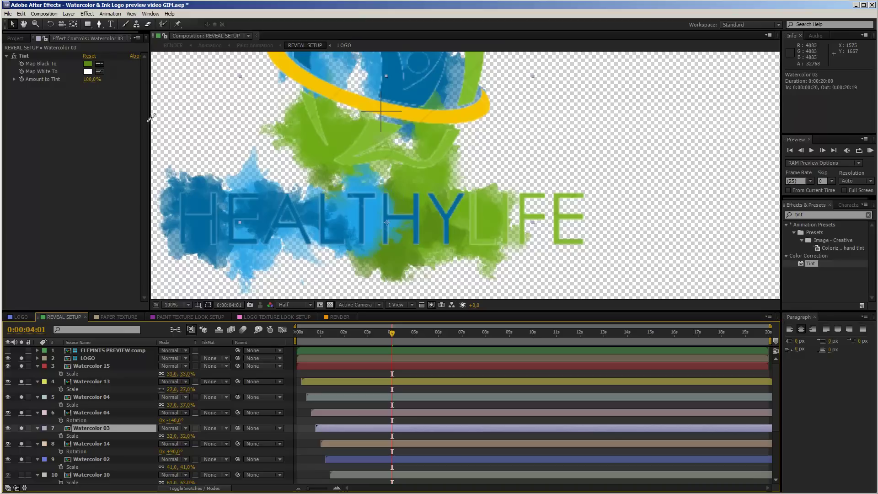
left_click(203, 206)
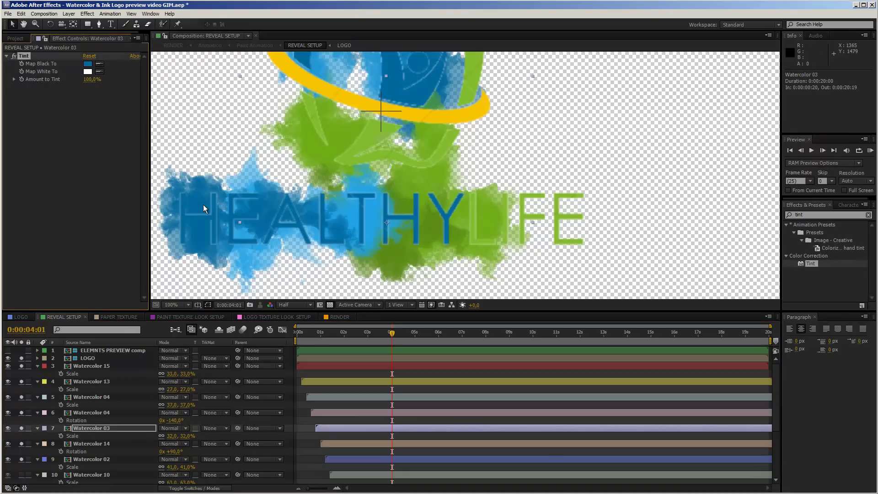
Brighten the Map Black To color of Watercolor 02 to the green 7DCA0C
left_click(103, 460)
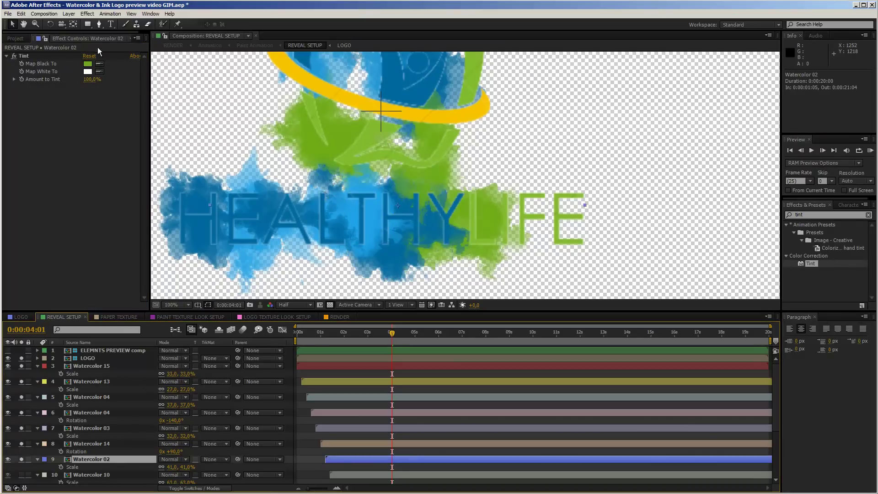
left_click(89, 66)
left_click_drag(447, 223, 448, 215)
left_click(531, 193)
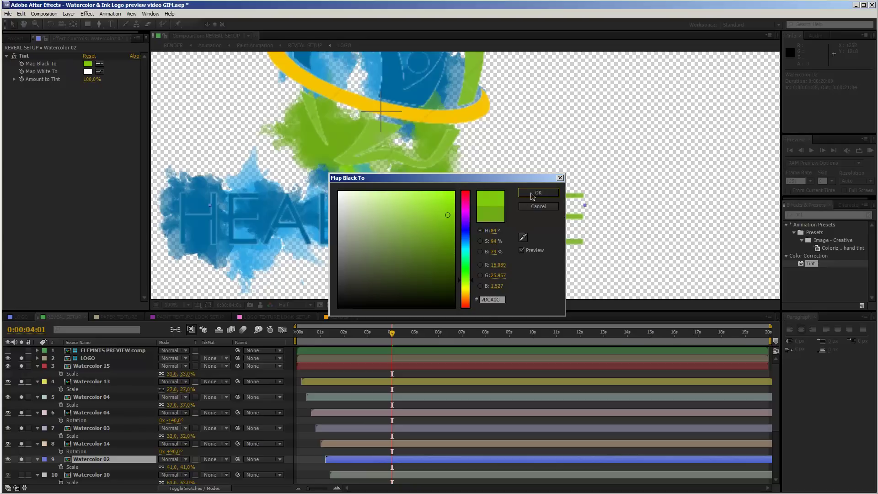
Solo Watercolor 10 and set its Map Black To color to the green sampled from the apple's leaf, adjusted to a darker shade
left_click(112, 474)
scroll(466, 176, "up", 3)
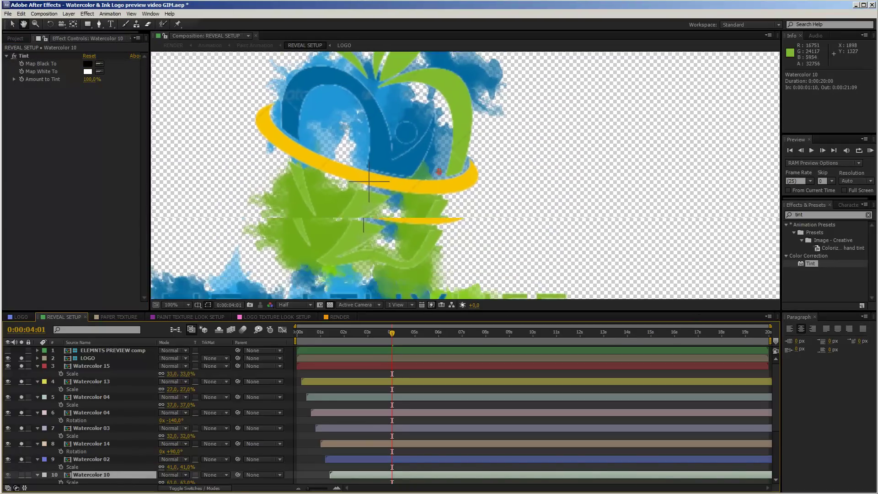
left_click_drag(370, 181, 376, 110)
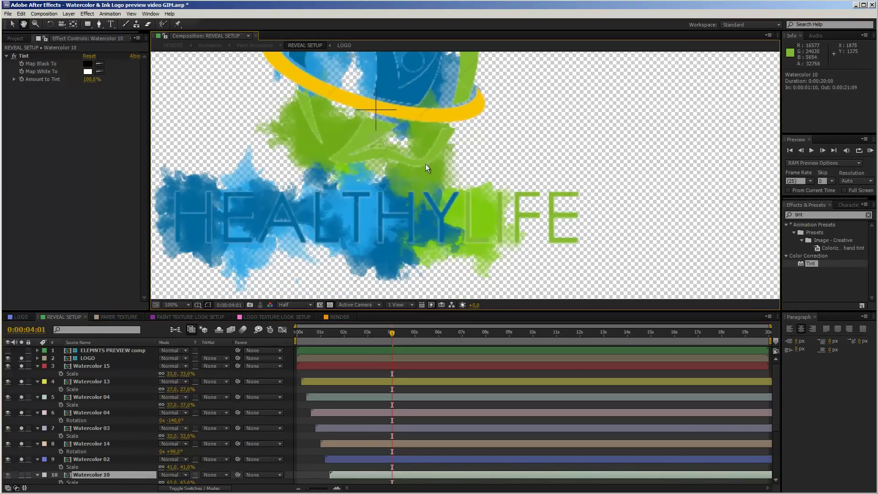
left_click(22, 474)
left_click_drag(461, 108, 433, 243)
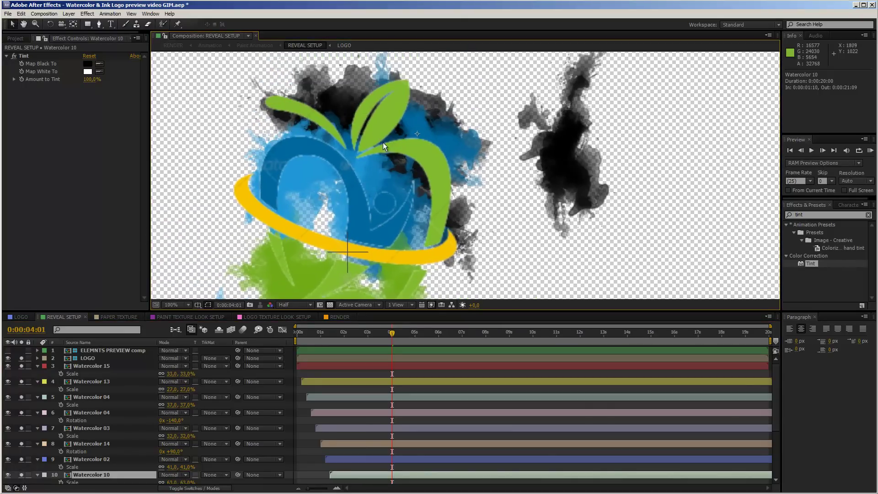
left_click(99, 65)
left_click(389, 120)
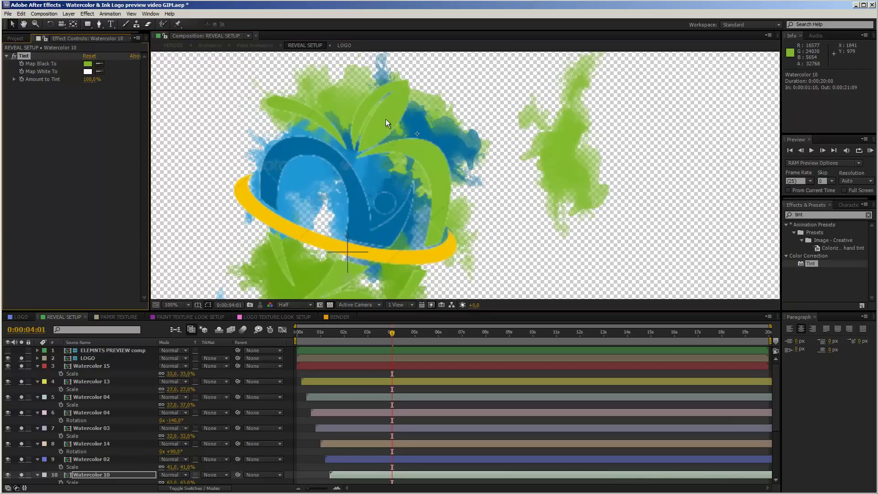
left_click(88, 65)
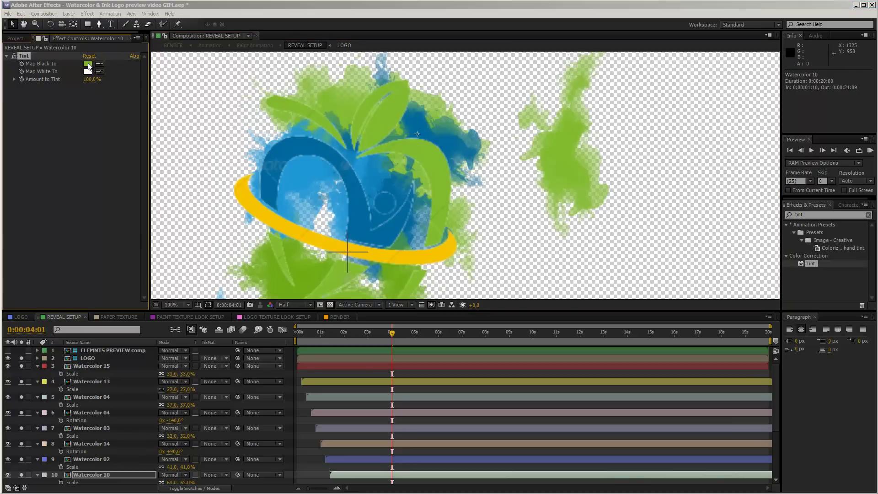
mouse_move(437, 229)
left_mouse_down()
mouse_move(481, 247)
mouse_move(493, 161)
mouse_move(477, 88)
left_mouse_up()
left_click(540, 191)
Solo Watercolor 06 over the LIFE lettering and set its Map Black To color from the logo's green, darkened to 588B0E
key("h")
key("v")
scroll(71, 446, "down", 3)
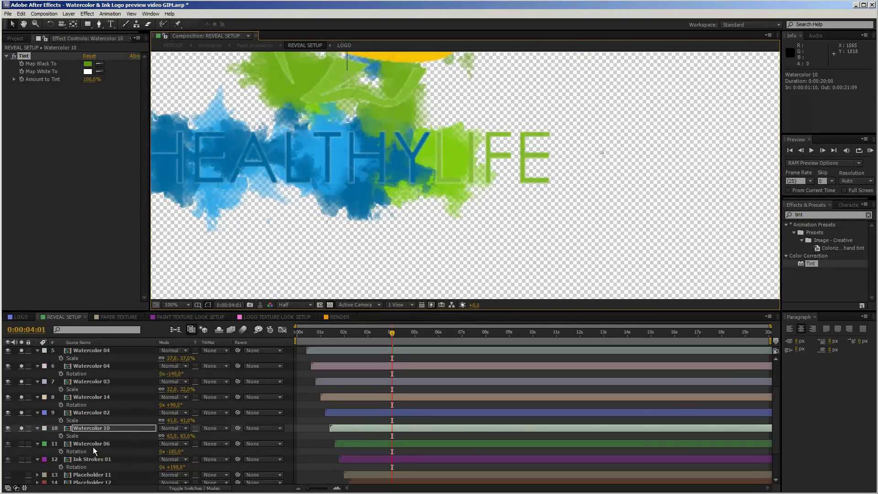
left_click(32, 446)
left_click(21, 445)
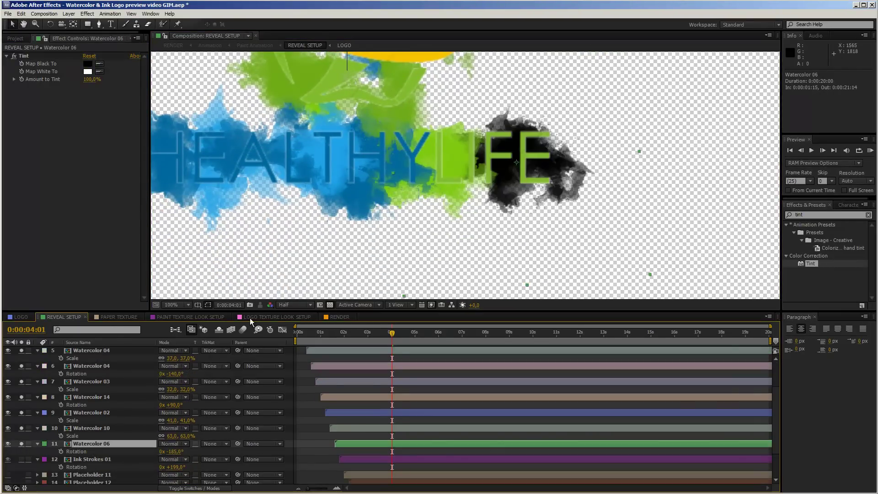
left_click(98, 64)
left_click(491, 139)
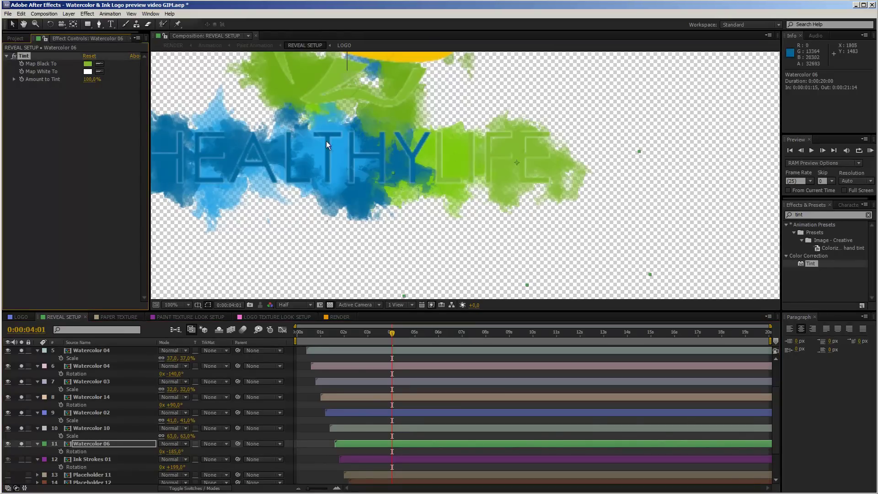
left_click(88, 64)
left_click_drag(451, 236, 443, 244)
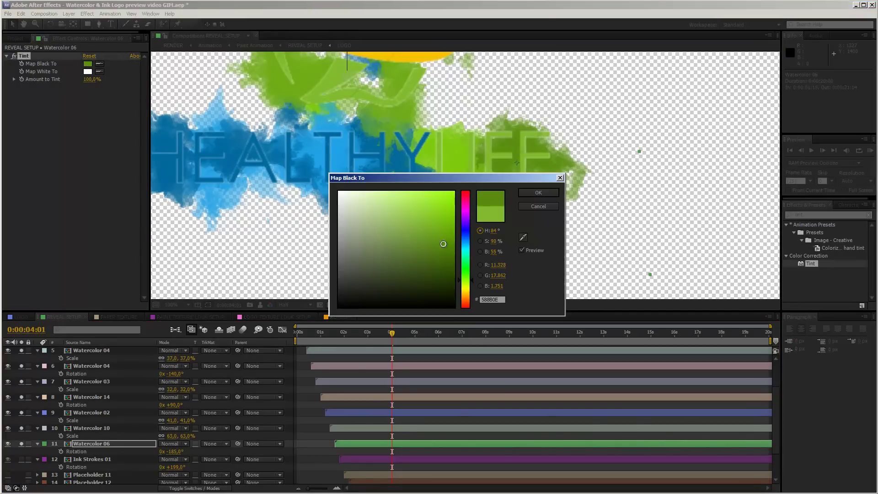
left_click(538, 192)
Solo the Ink Strokes 01 layer and set its Map Black To color to the yellow sampled from the logo's ring
scroll(402, 186, "down", 2)
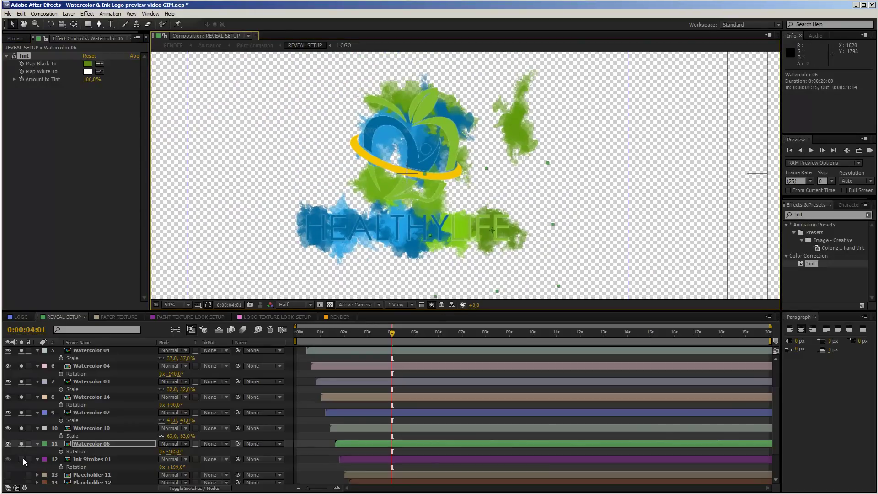
left_click(83, 459)
key("period")
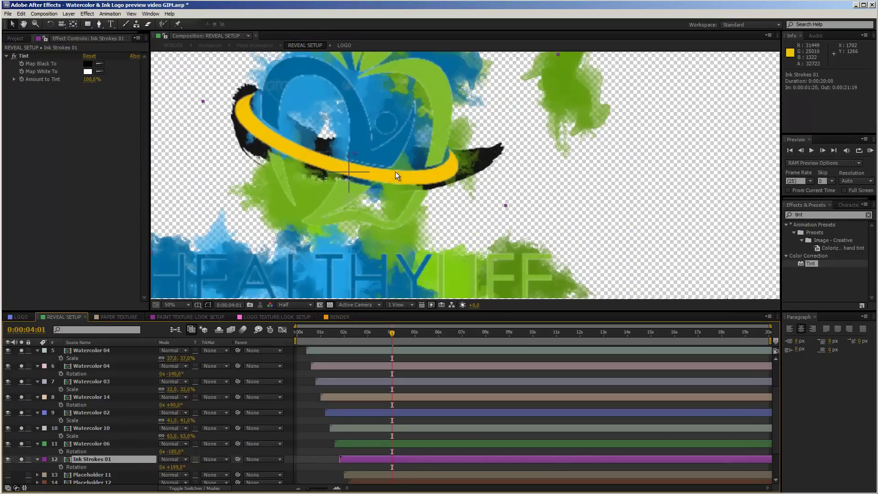
left_click(99, 64)
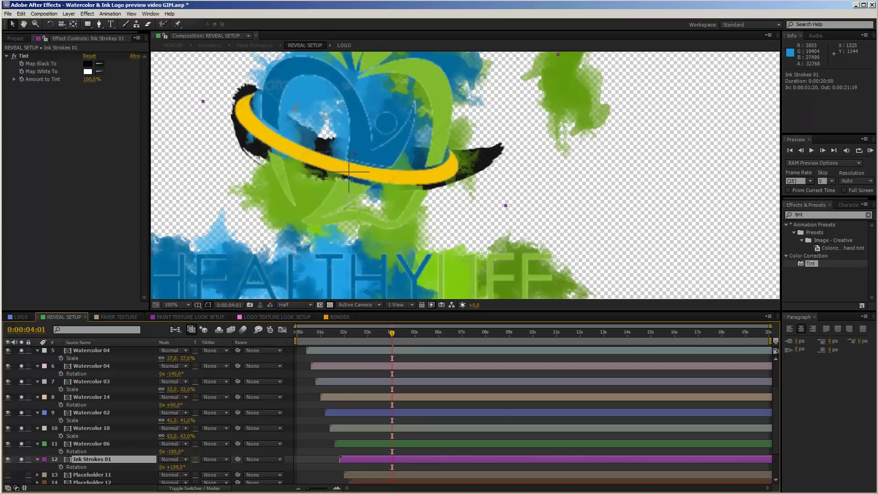
left_click(295, 147)
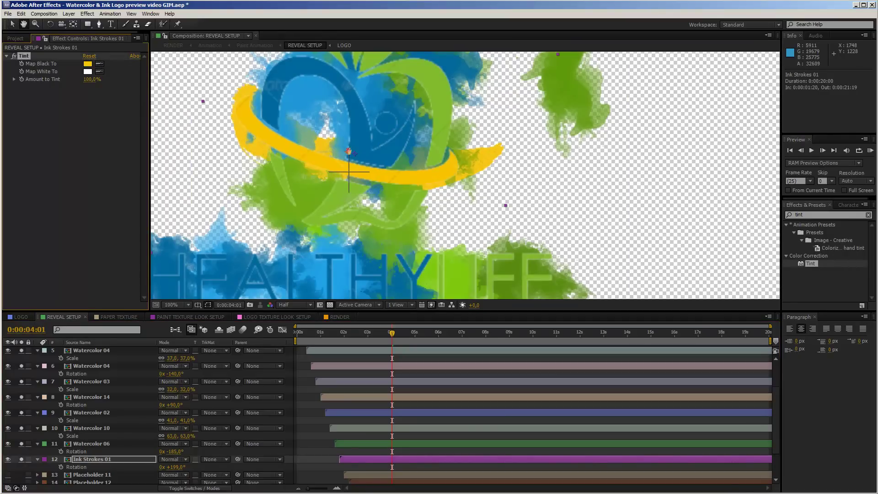
Unsolo the LOGO layer and move Ink Strokes 01 above Watercolor 15, directly beneath LOGO in the layer stack
left_click_drag(369, 171, 416, 181)
scroll(95, 358, "up", 3)
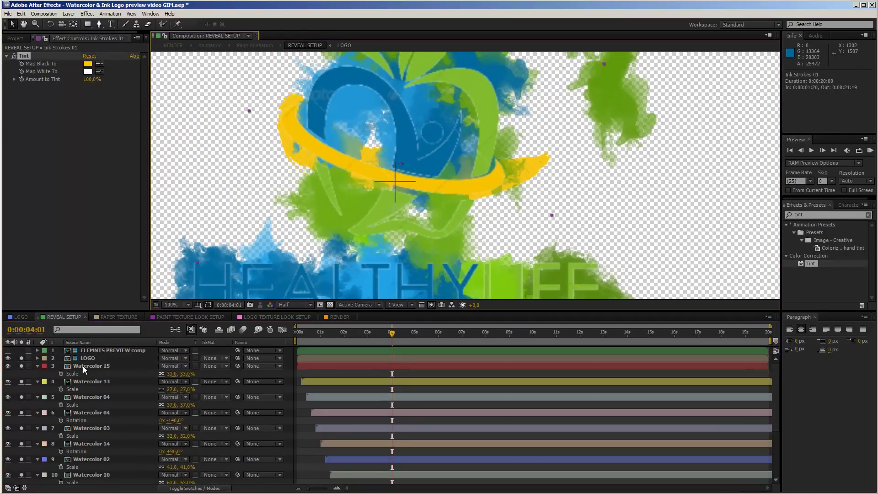
left_click(20, 362)
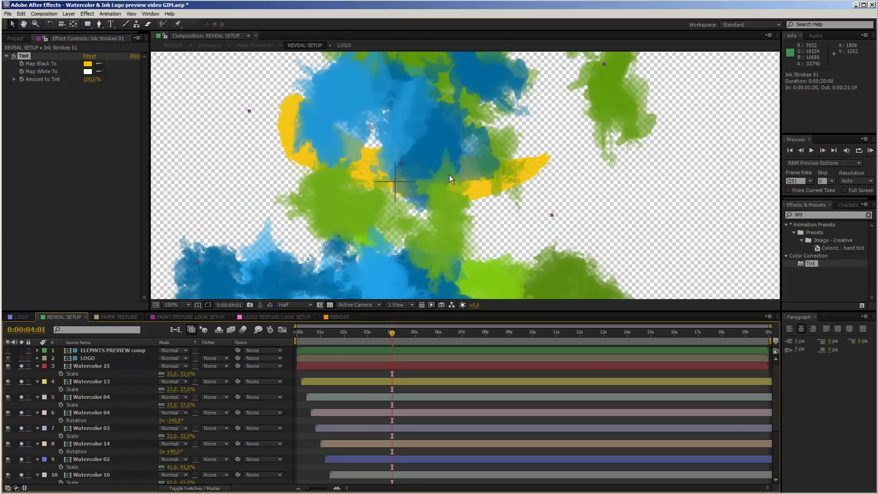
scroll(407, 417, "down", 3)
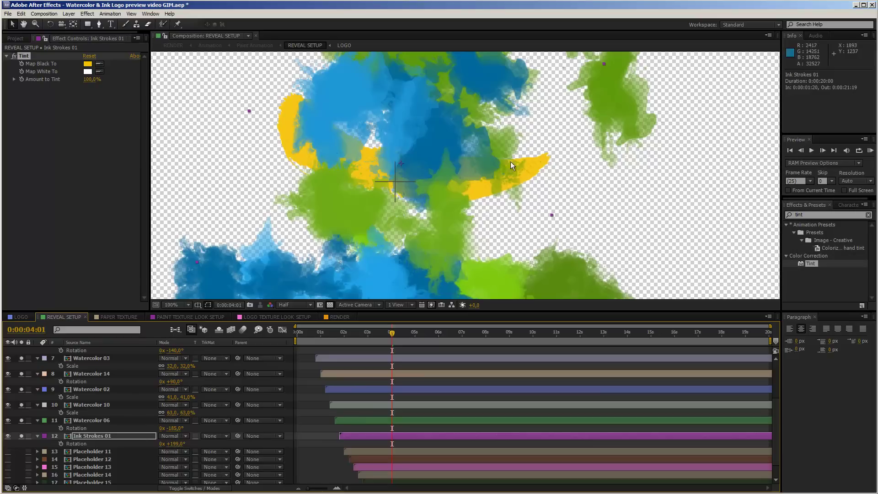
mouse_move(85, 435)
left_mouse_down()
mouse_move(92, 350)
mouse_move(93, 363)
left_mouse_up()
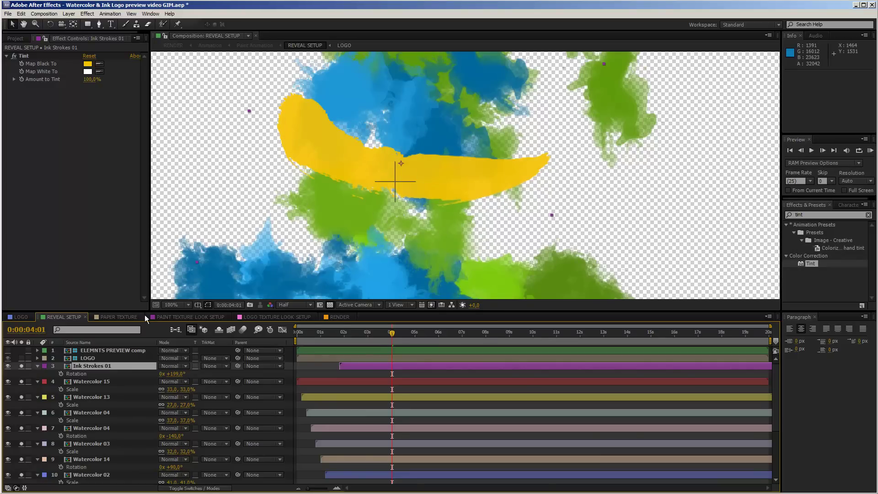
Review the logo reveal at several times up to 0:00:09:05 in the RENDER composition, and return to REVEAL SETUP
left_click(339, 315)
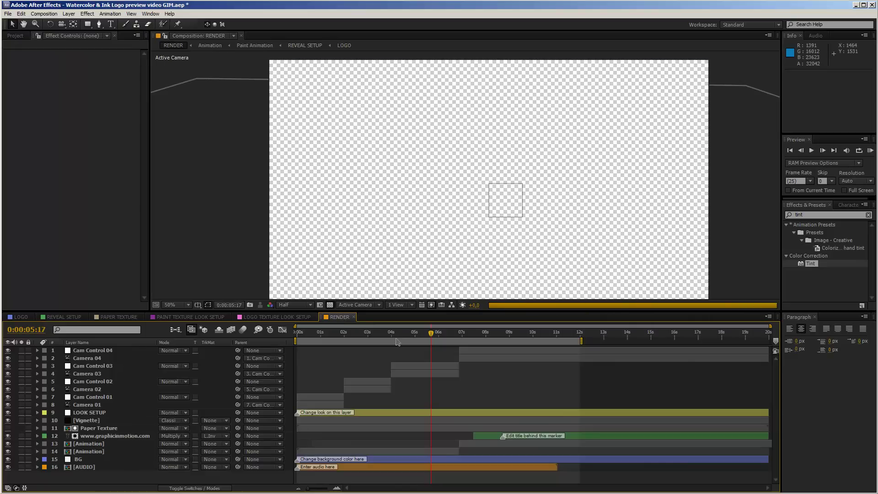
left_click(315, 336)
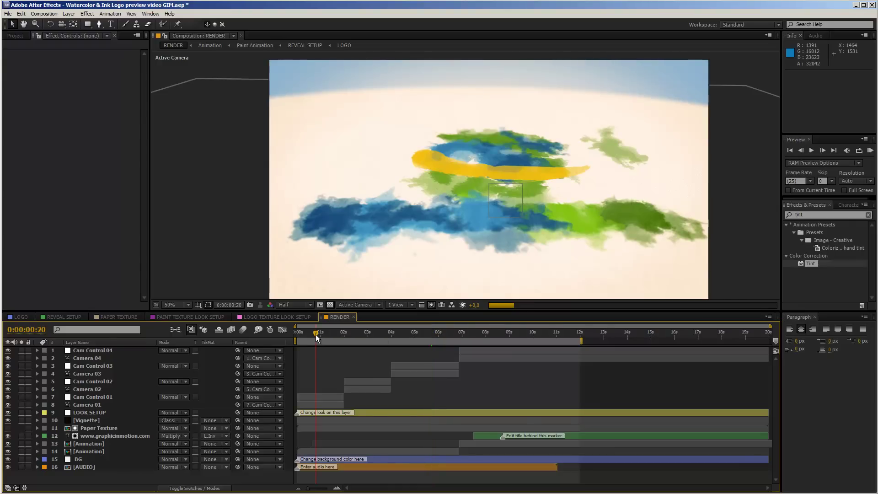
key("shift+Page_Up")
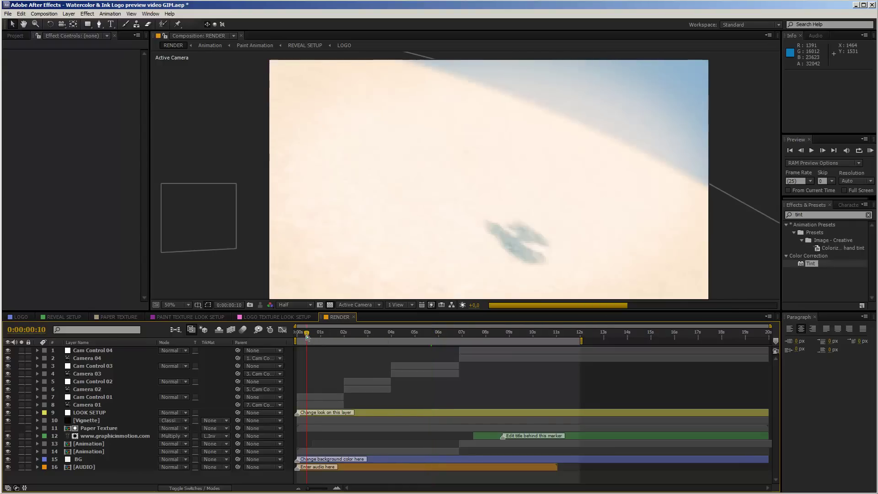
left_click_drag(313, 337, 324, 338)
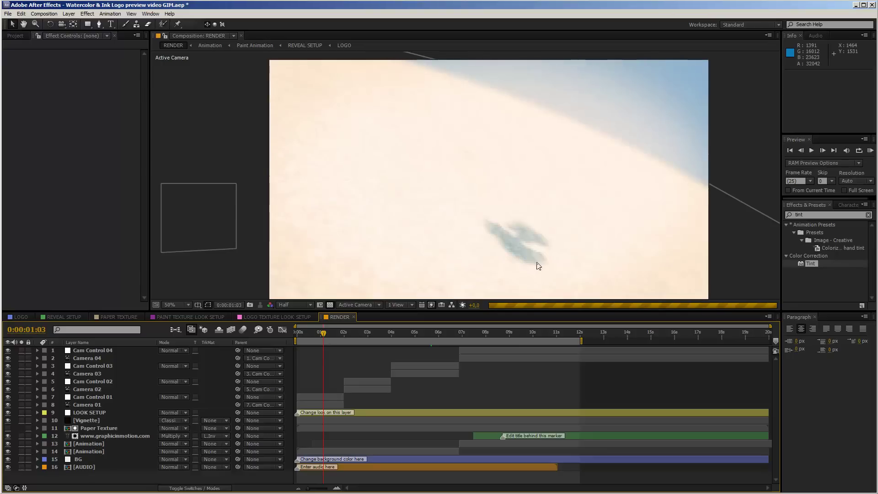
left_click(333, 334)
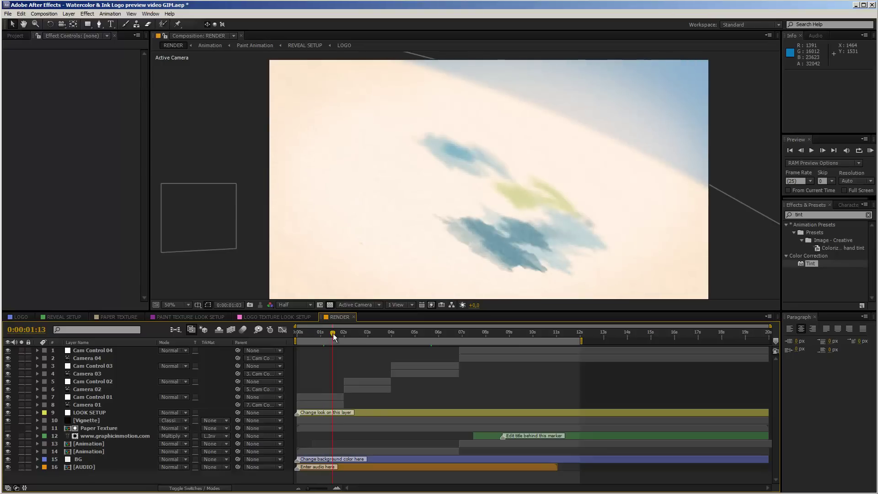
left_click_drag(354, 334, 407, 336)
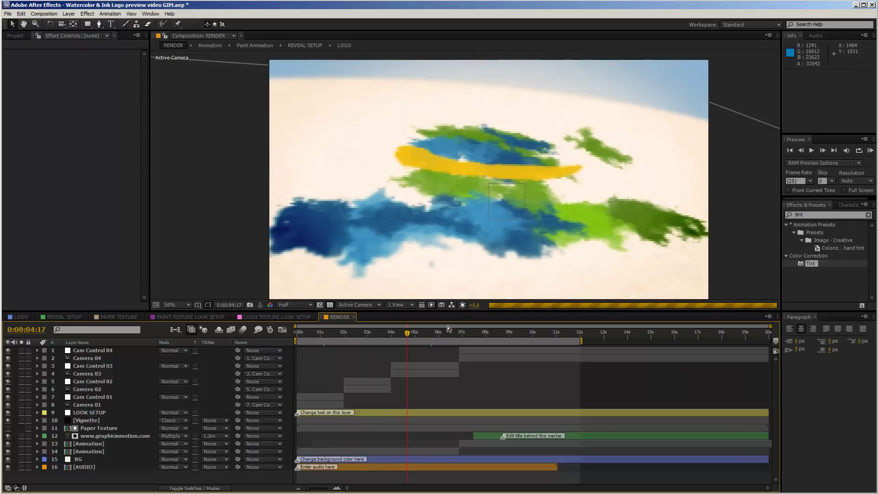
left_click(442, 334)
left_click(451, 334)
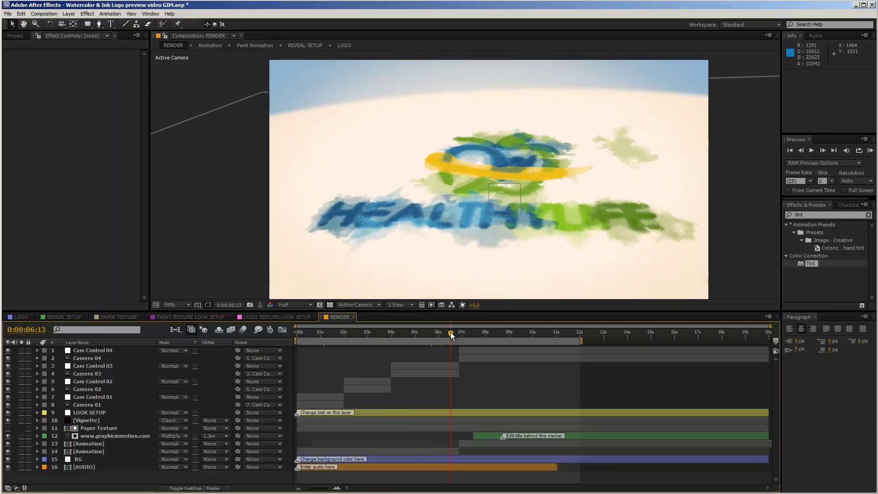
left_click(455, 333)
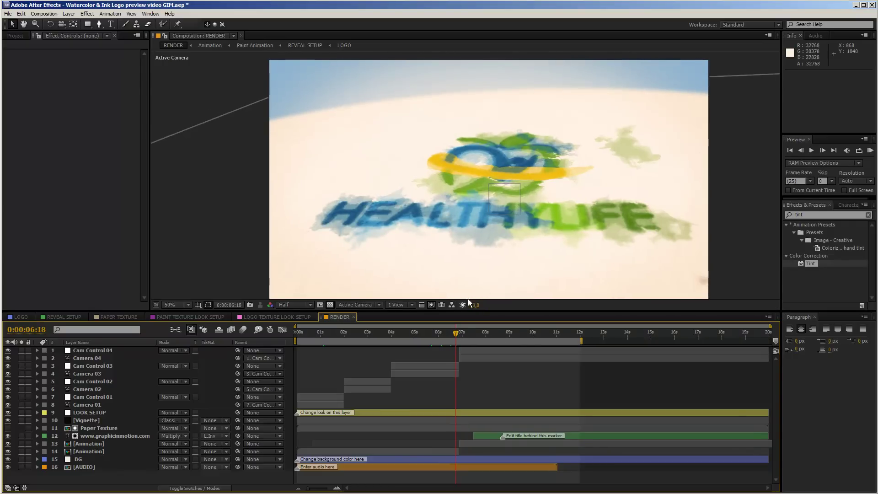
left_click(468, 333)
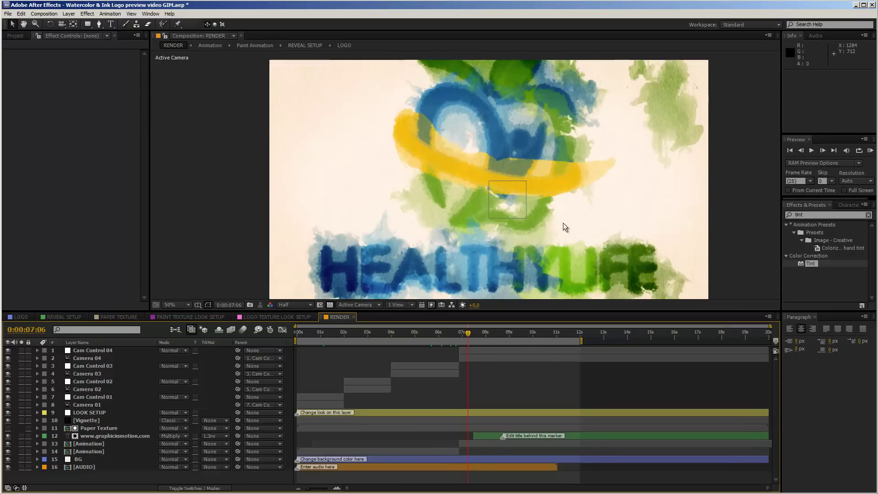
left_click(514, 332)
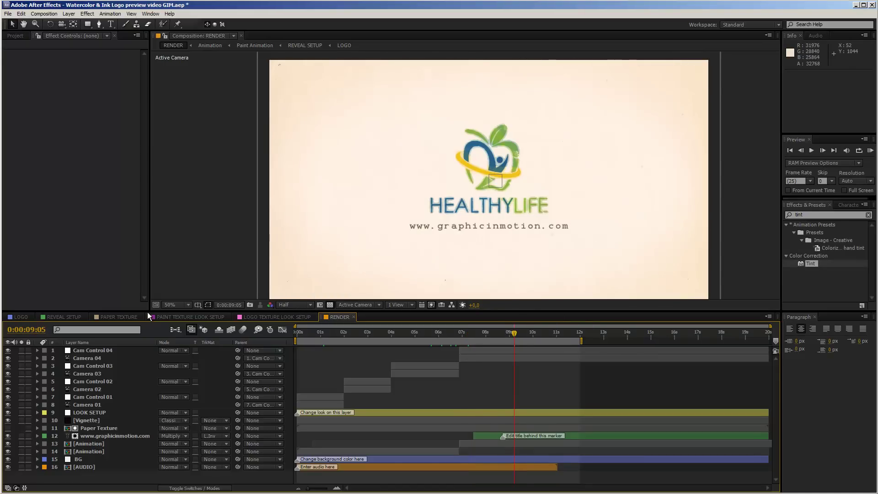
left_click(76, 317)
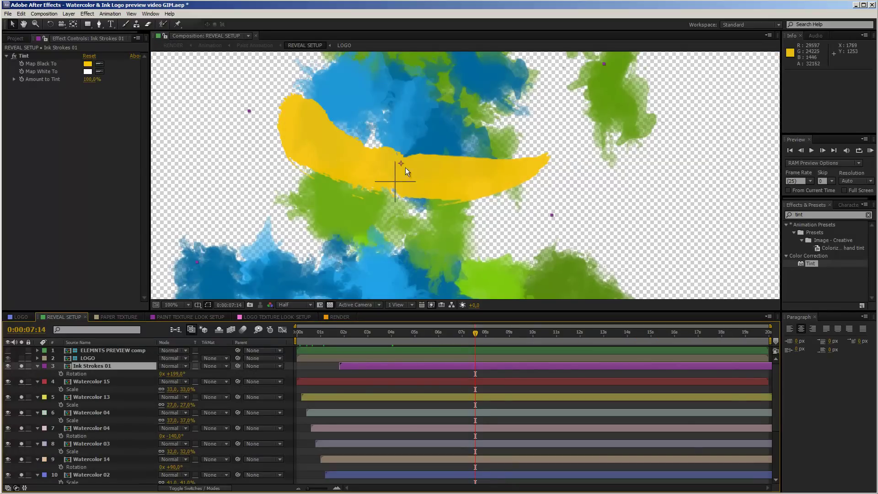
Show the ELEMNTS PREVIEW comp layer and unsolo all layers from Ink Strokes 01 through Watercolor 06
key("h")
left_click_drag(400, 232, 465, 142)
left_click_drag(481, 147, 488, 154)
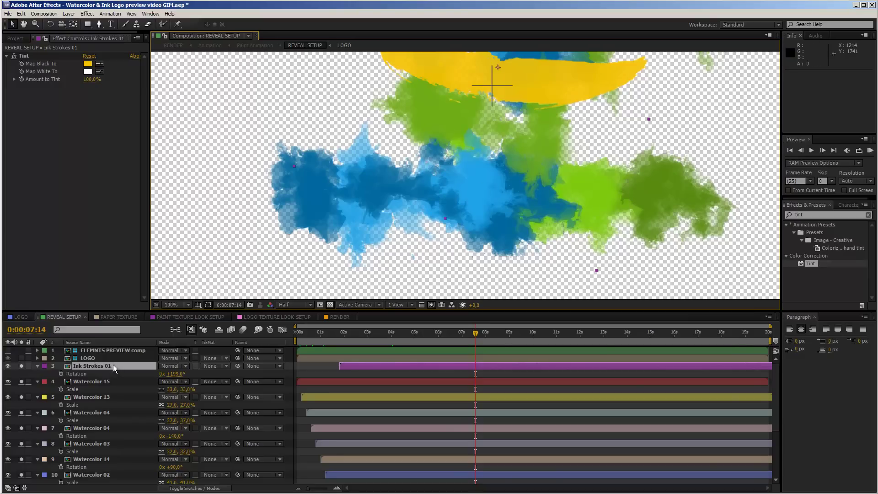
scroll(507, 196, "down", 2)
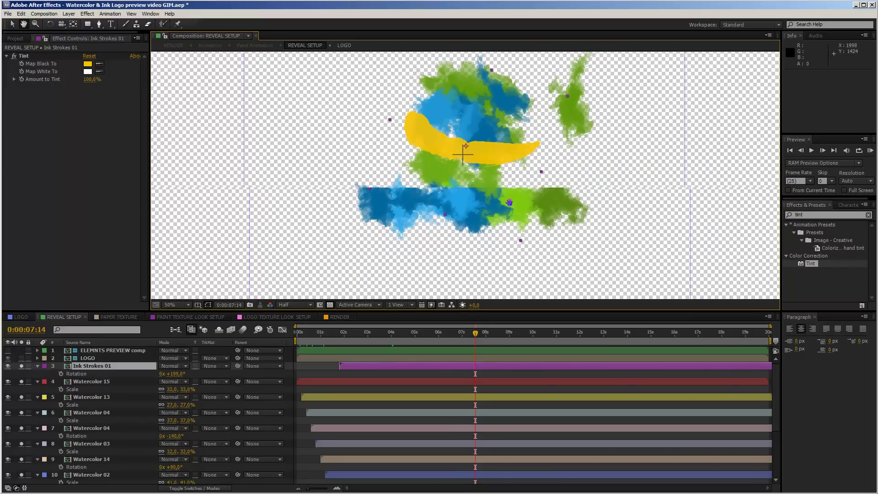
left_click(115, 350)
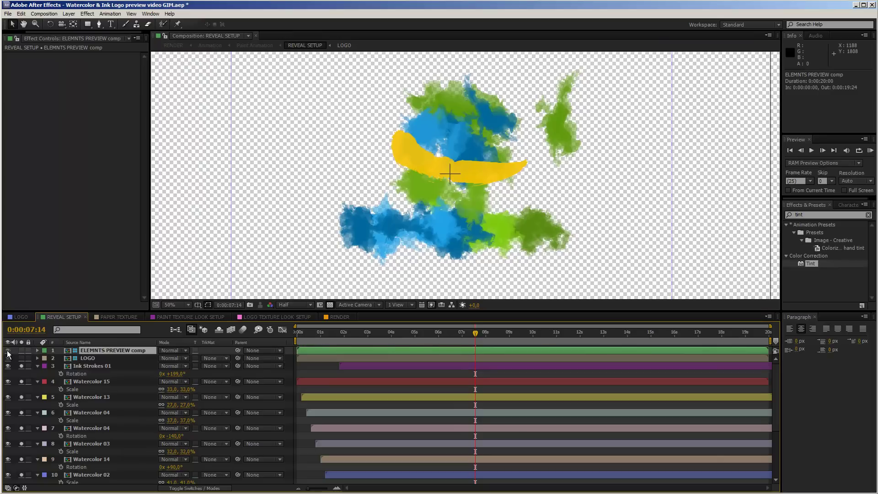
left_click(75, 366)
scroll(80, 375, "down", 4)
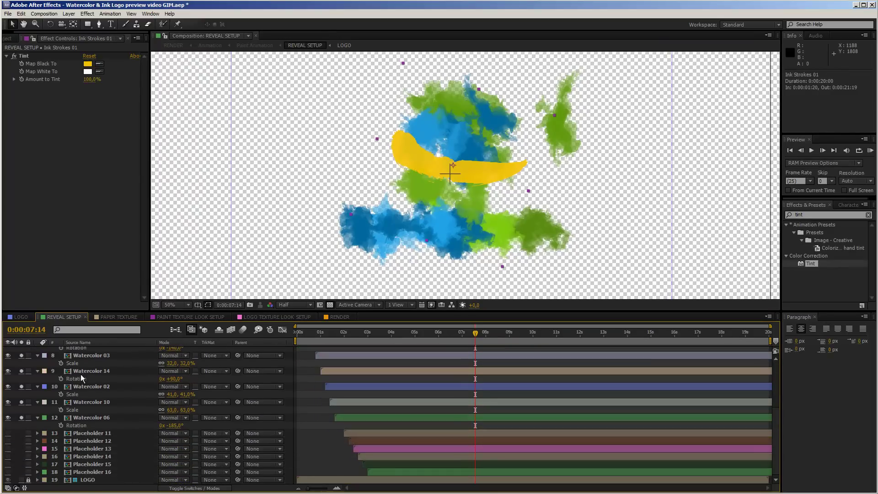
left_click(85, 418, "shift")
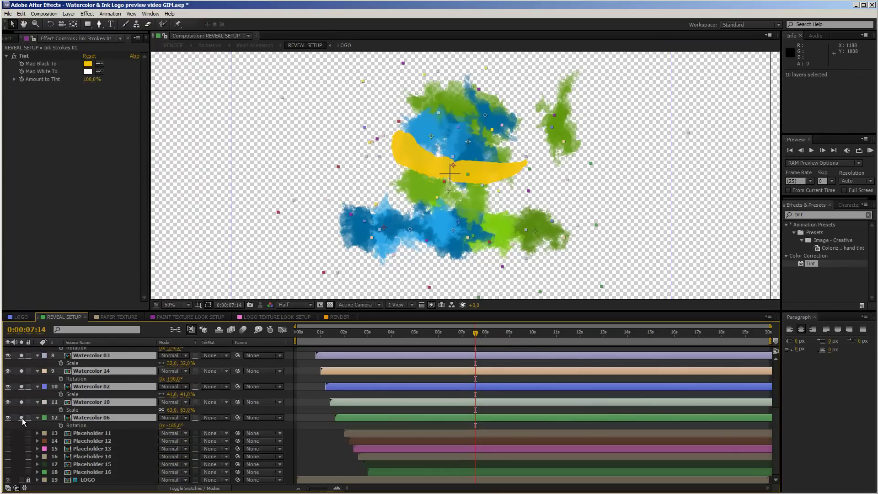
scroll(22, 418, "up", 4)
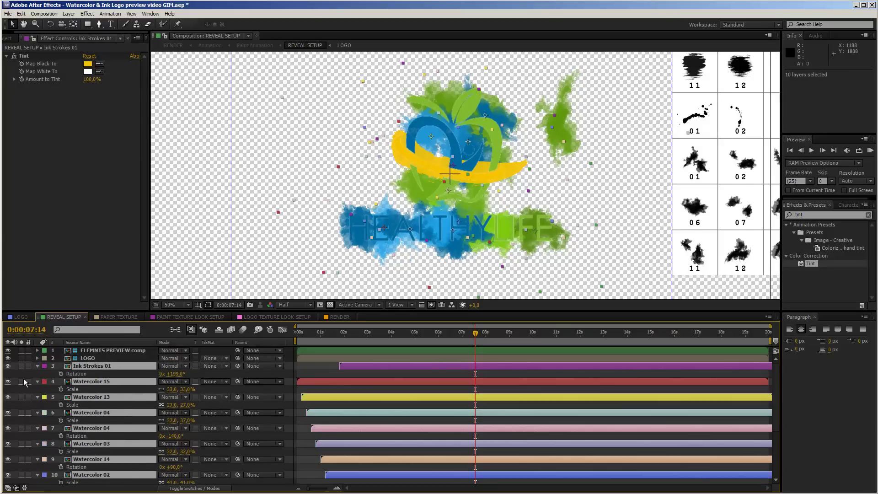
Reposition the ELEMNTS PREVIEW comp to about 2962, 1140, clear of the logo artwork
left_click(97, 350)
mouse_move(722, 165)
left_mouse_down()
mouse_move(690, 191)
mouse_move(556, 205)
left_mouse_up()
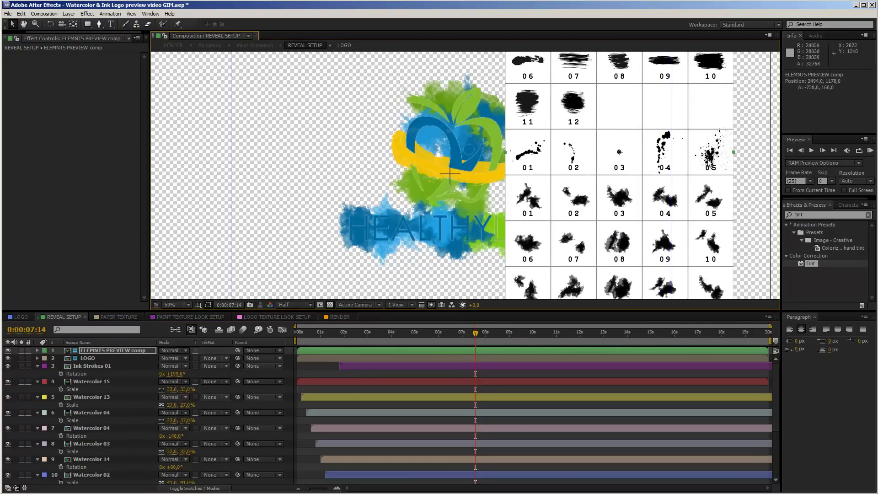
left_click_drag(633, 207, 742, 198)
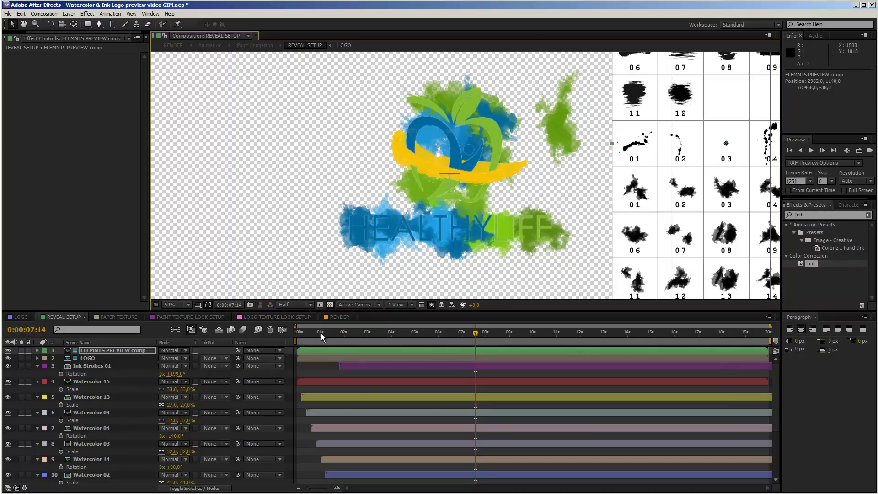
Duplicate the Watercolor 15 layer and replace the lower copy's source with Paint Splatter 05
left_click(310, 383)
scroll(365, 249, "up", 2)
left_click_drag(417, 199, 476, 140)
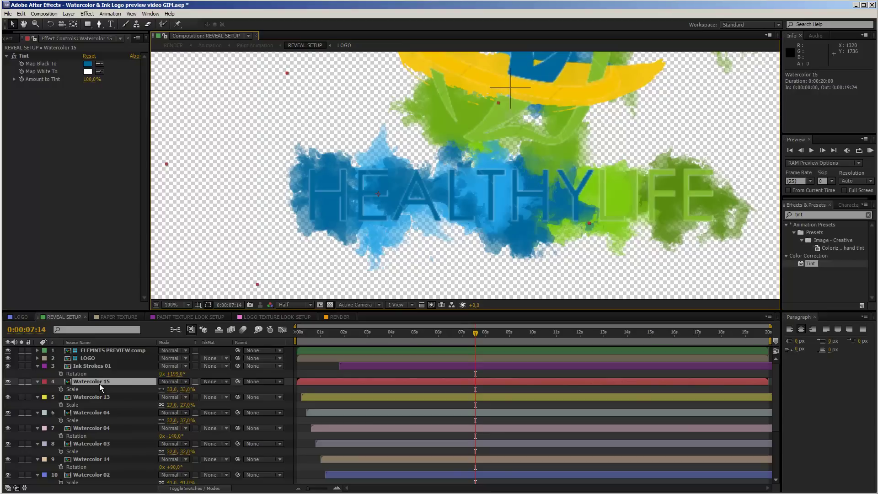
key("ctrl+d")
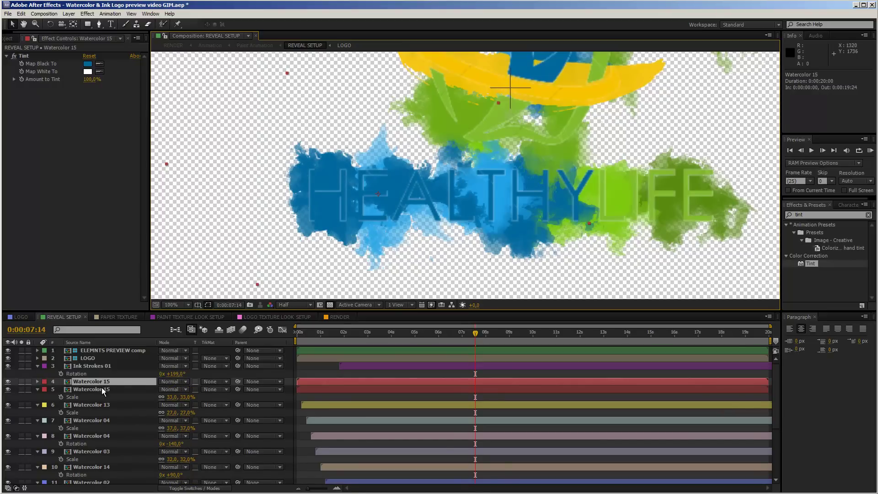
left_click(94, 390)
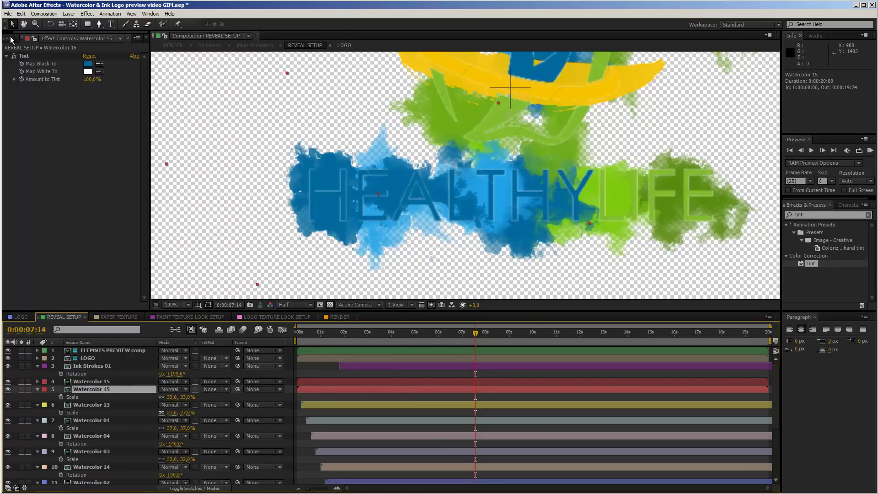
left_click(12, 40)
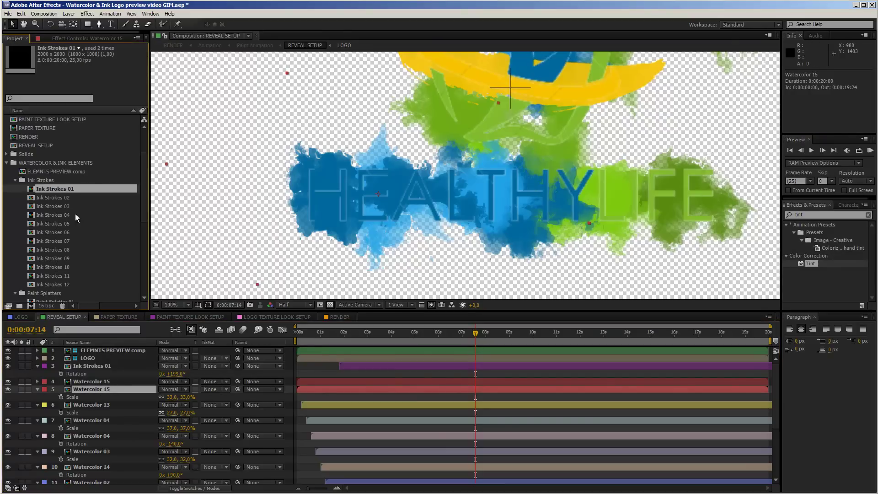
left_click(16, 180)
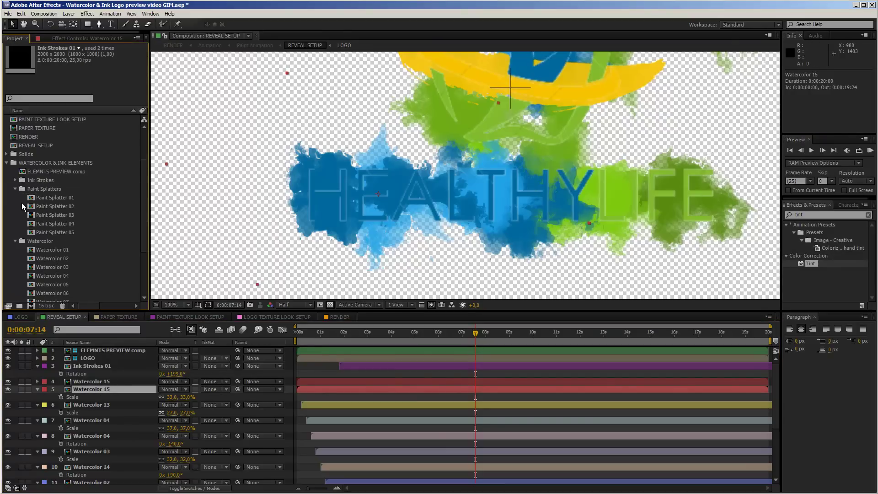
left_click(53, 233)
mouse_move(53, 233)
left_mouse_down()
mouse_move(203, 183)
mouse_move(377, 195)
left_mouse_up()
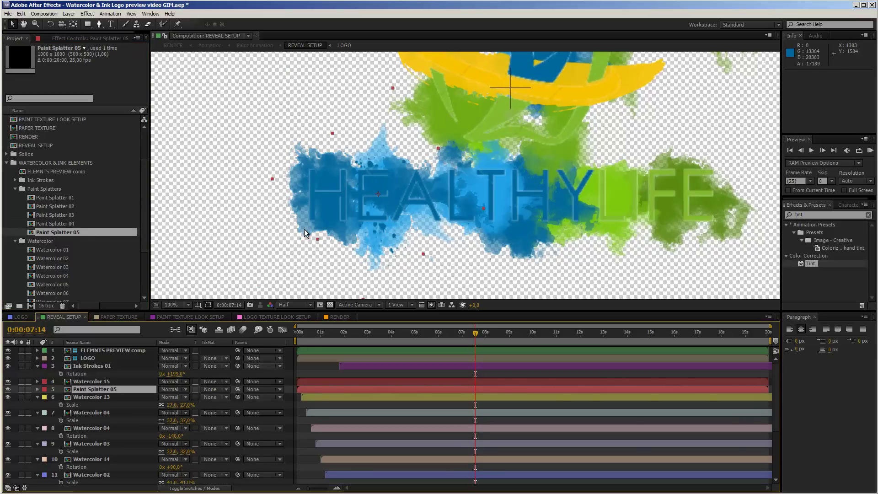
Enlarge the Paint Splatter 05 layer and rotate it to -71° around the start of the HEALTHY lettering
key("s")
left_click_drag(172, 397, 235, 393)
key("r")
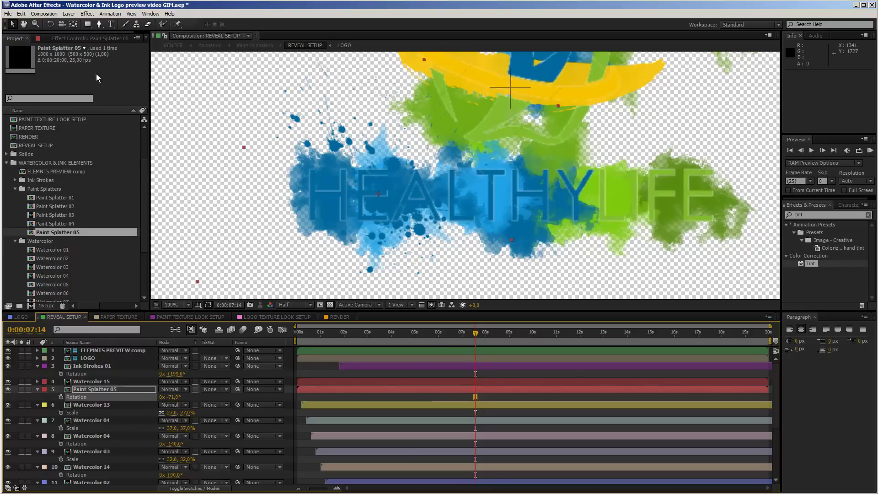
Set the Paint Splatter 05 tint's Map Black To color to a darker shade of its blue
left_click(84, 37)
left_click(88, 63)
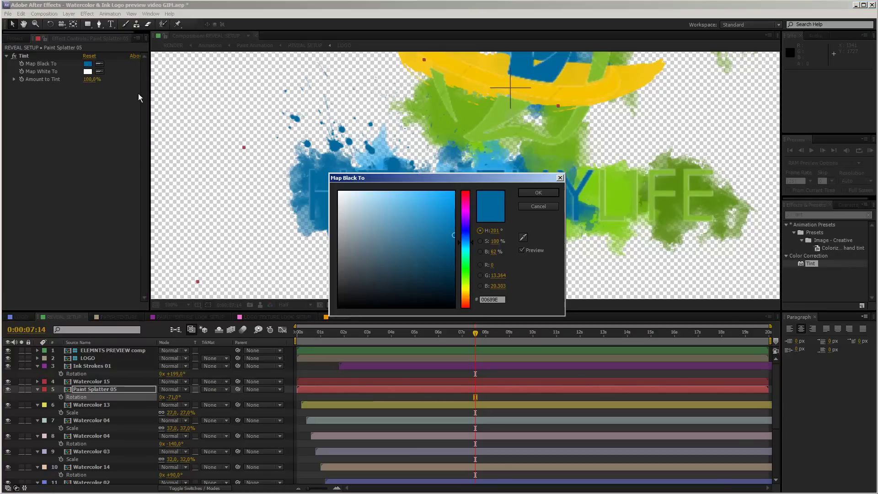
left_click(449, 253)
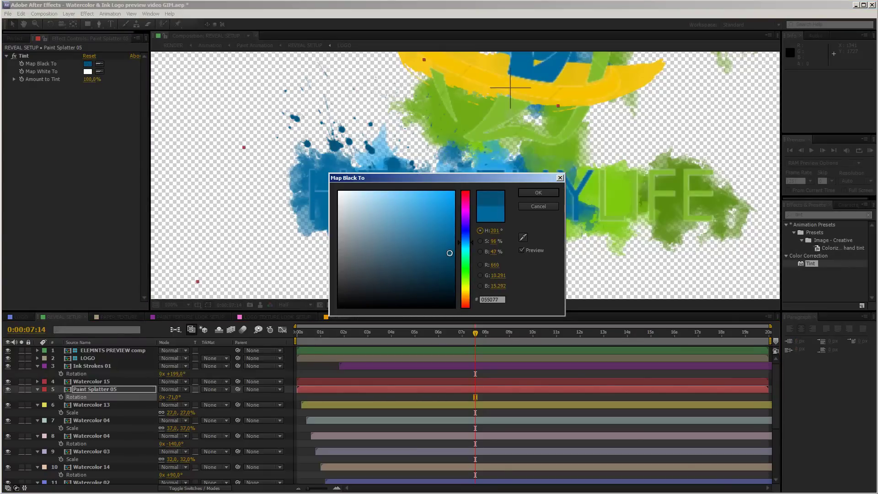
left_click_drag(447, 252, 446, 254)
left_click(538, 192)
Move Paint Splatter 05 between the two Watercolor 04 layers and shift it to about 1494, 1512 over the lettering
left_click_drag(110, 392, 110, 427)
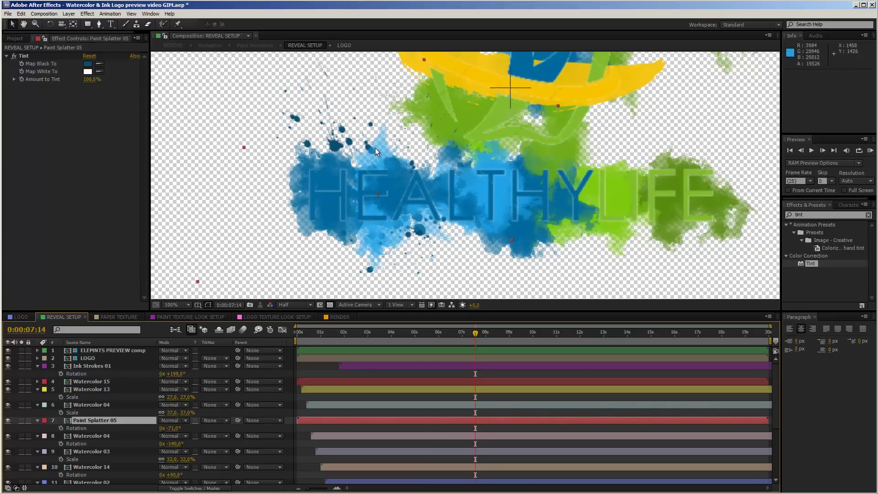
left_click_drag(386, 181, 400, 184)
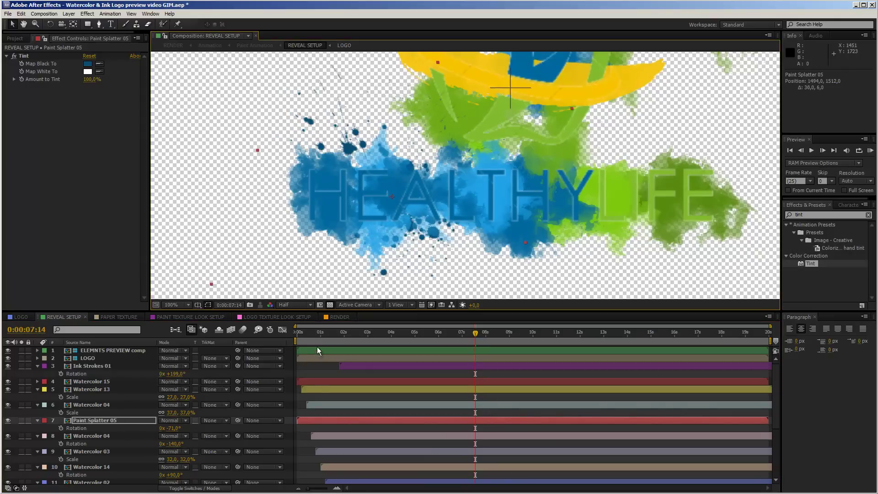
Delay Paint Splatter 05 to start at 0:00:00:09 and check the reveal from the beginning to 0:00:01:23
left_click_drag(303, 420, 309, 421)
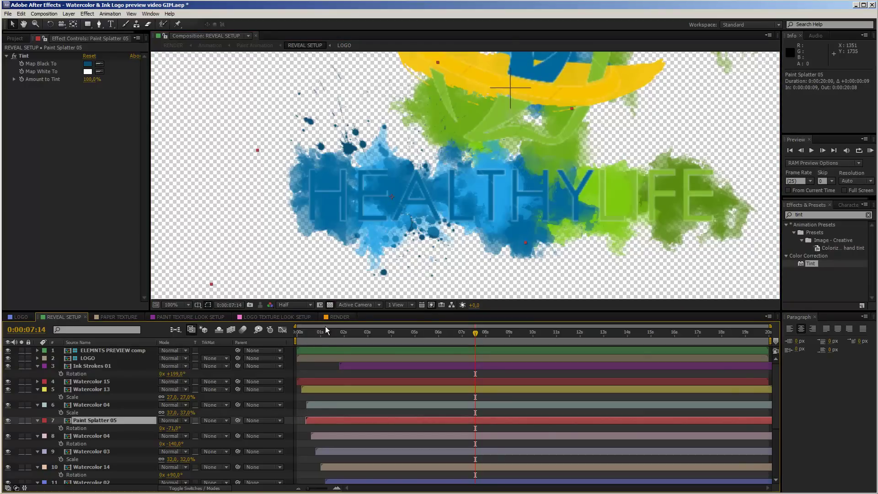
left_click(295, 336)
left_click_drag(293, 335, 340, 335)
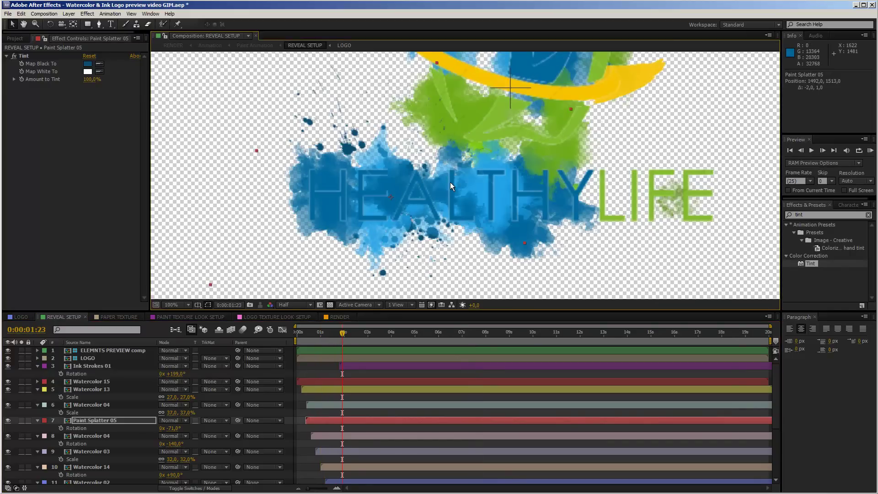
scroll(471, 174, "down", 2)
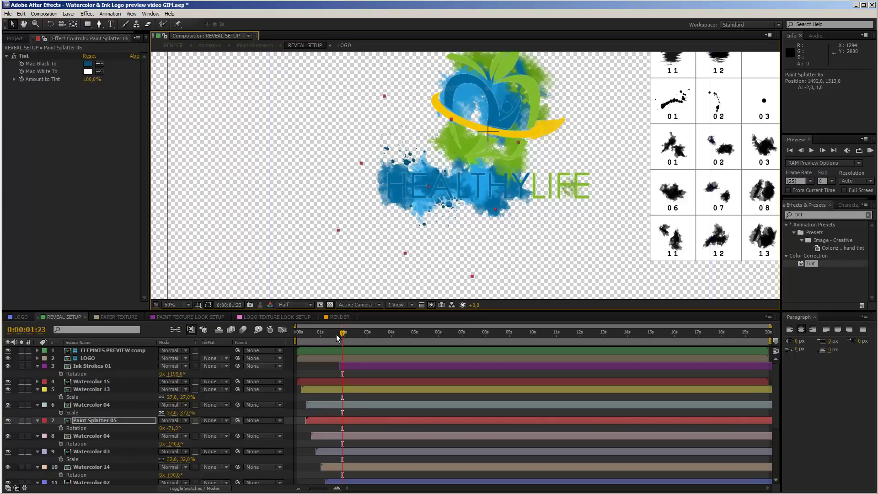
Duplicate the Watercolor 14 layer and replace the lower copy's source with Paint Splatter 05
left_click(366, 452)
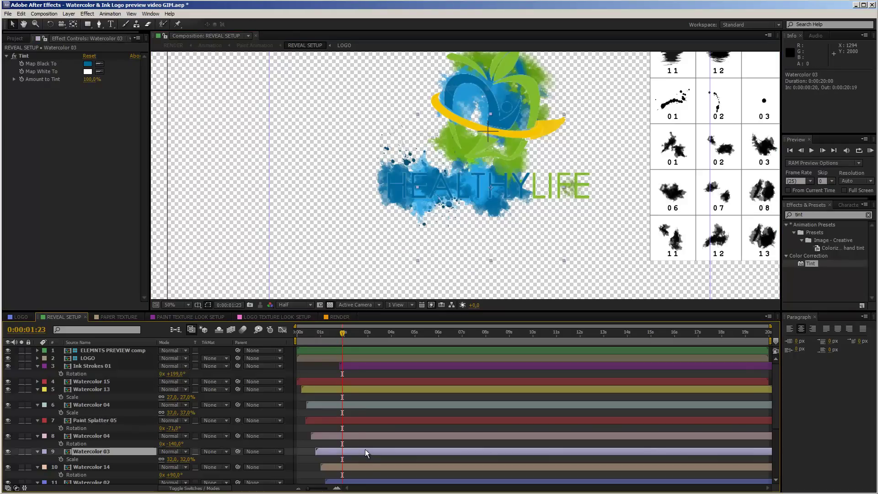
left_click(368, 466)
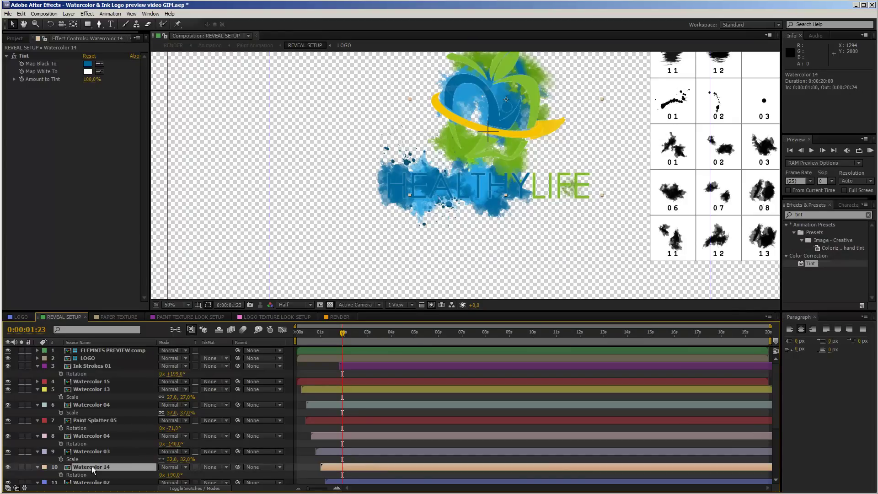
key("ctrl+d")
left_click(106, 472)
key("ctrl+z")
key("ctrl+d")
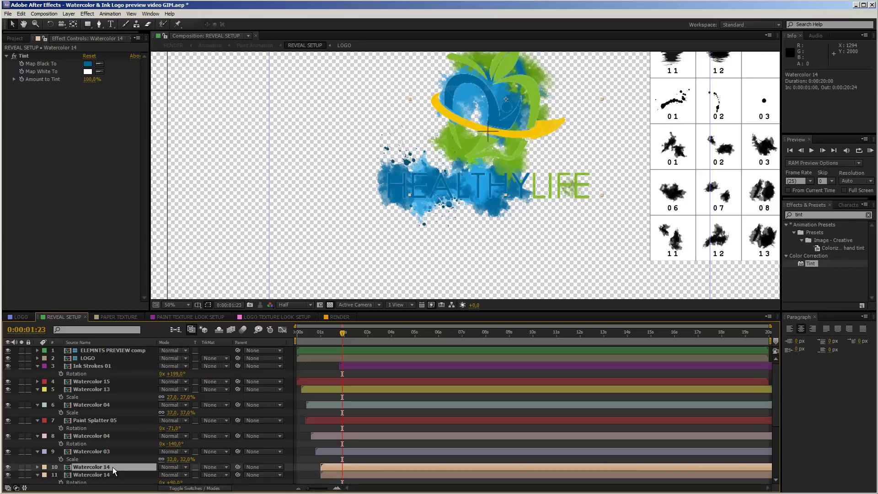
left_click(113, 474)
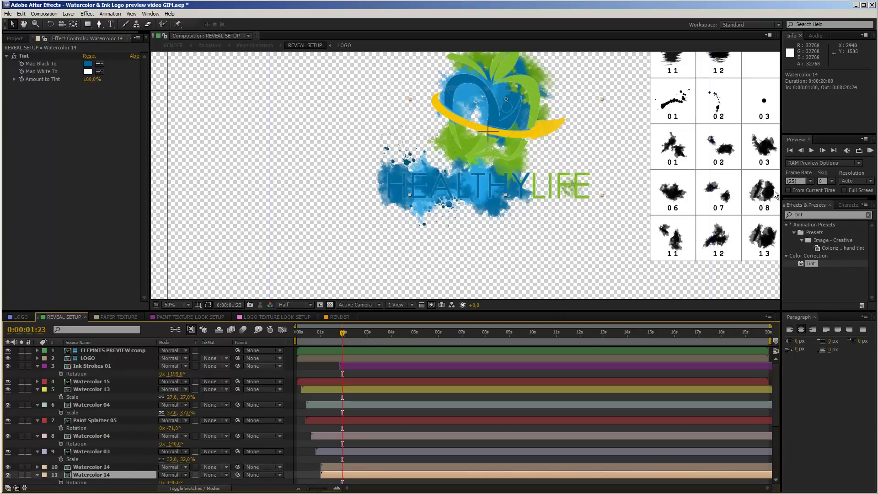
left_click(14, 39)
left_click(57, 232)
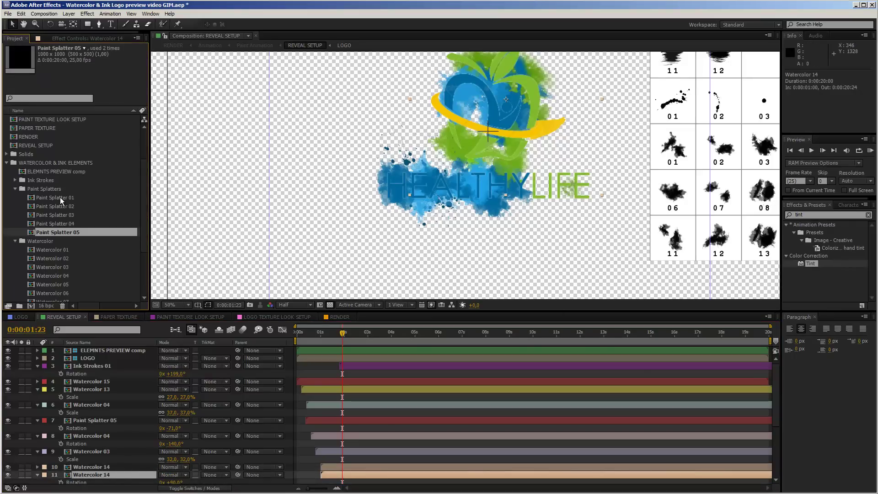
left_click_drag(59, 234, 86, 476)
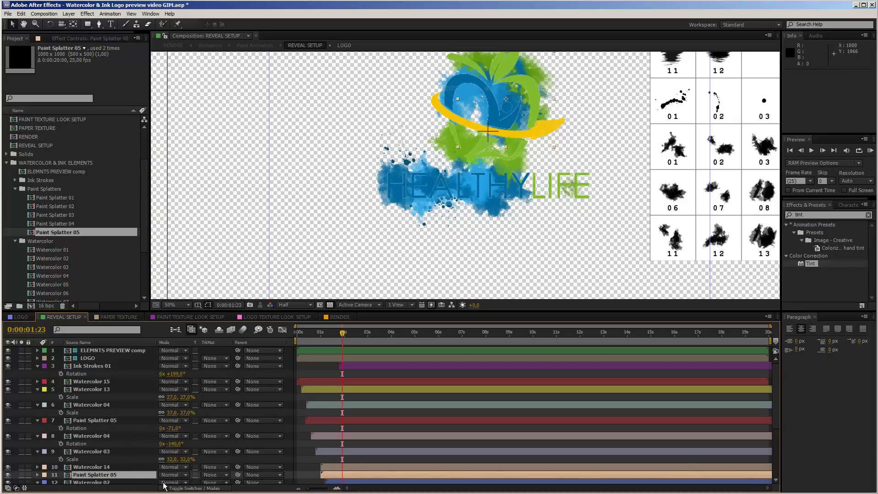
Scale the new Paint Splatter 05 to 79%, move it to about 1675, 1166 over the logo emblem, and rotate it 146°
key("s")
left_click_drag(177, 480, 191, 480)
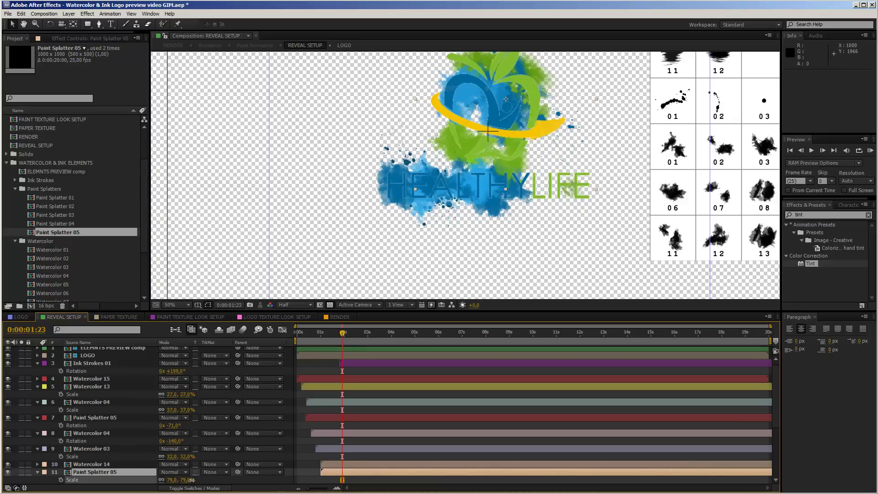
left_click_drag(502, 106, 467, 114)
key("r")
mouse_move(173, 480)
left_mouse_down()
mouse_move(253, 477)
mouse_move(196, 476)
left_mouse_up()
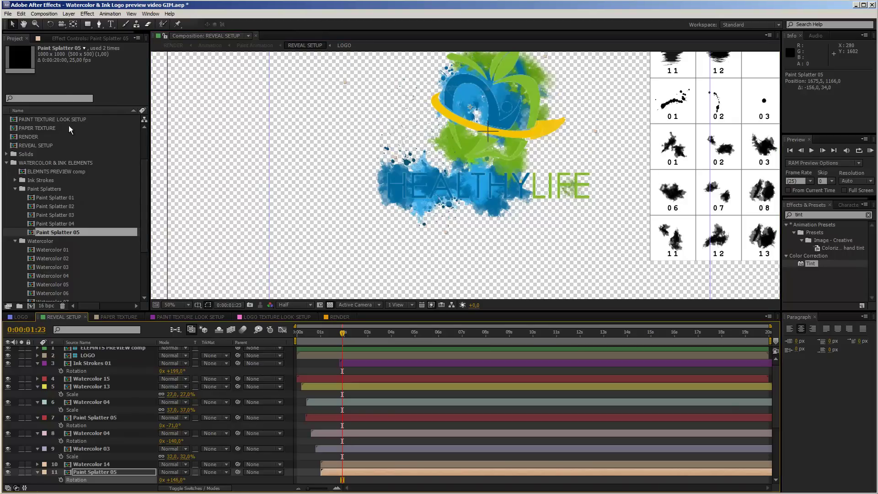
Set the new Paint Splatter 05's Map Black To color from the logo's yellow ring, darkened to CEA202
left_click(71, 41)
left_click(100, 64)
left_click(472, 127)
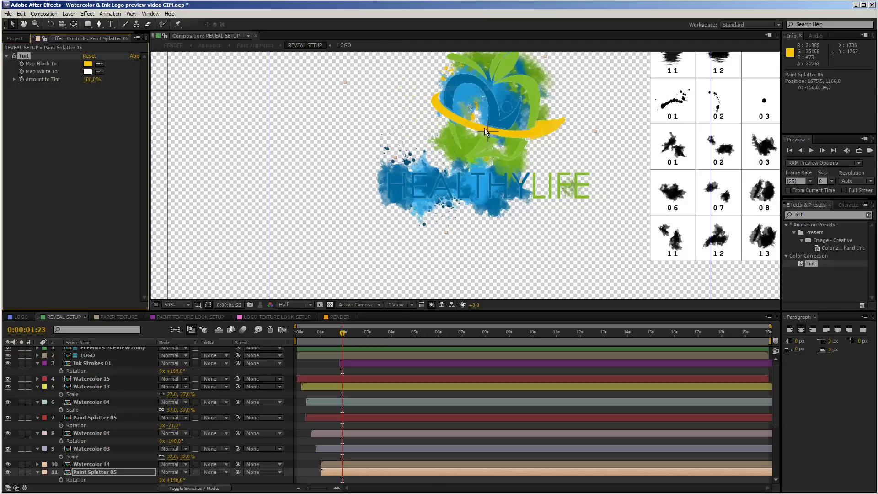
scroll(473, 175, "up", 2)
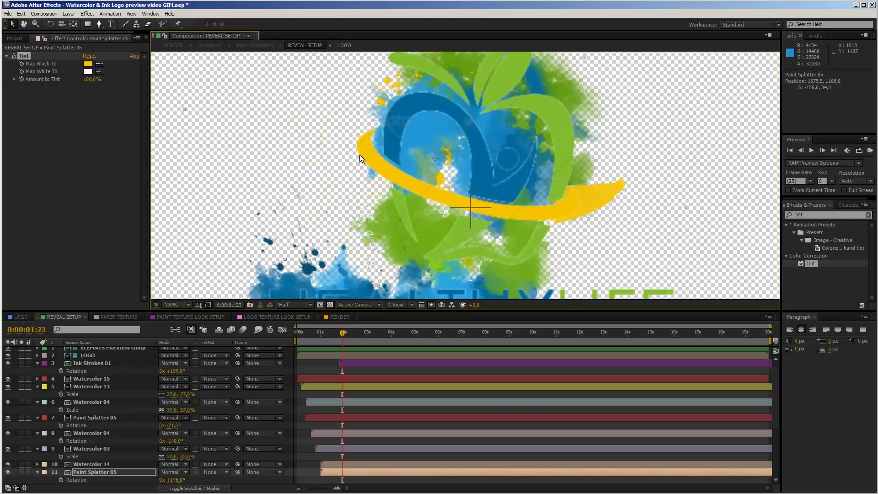
left_click(87, 63)
left_click_drag(452, 214, 453, 213)
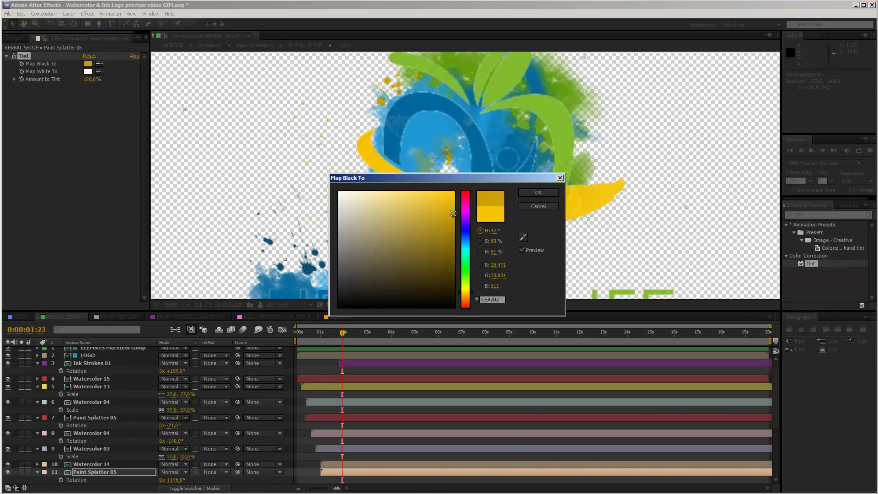
left_click(530, 195)
left_click_drag(457, 169, 414, 126)
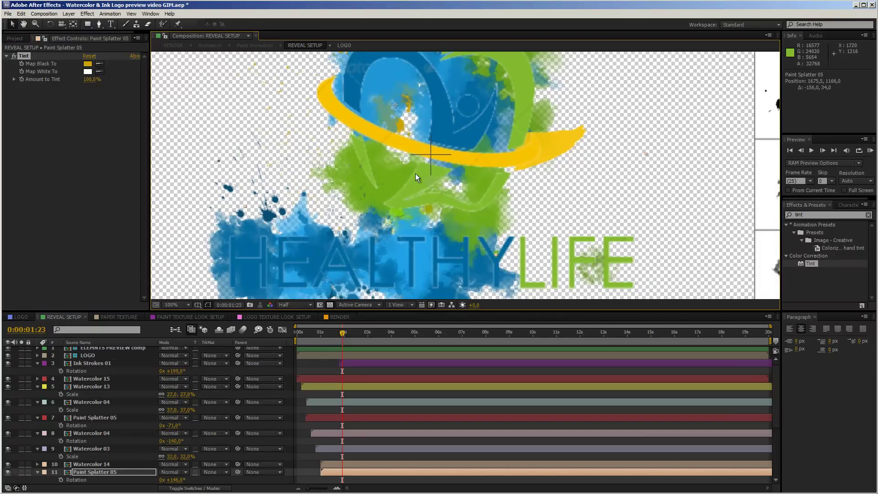
key("comma")
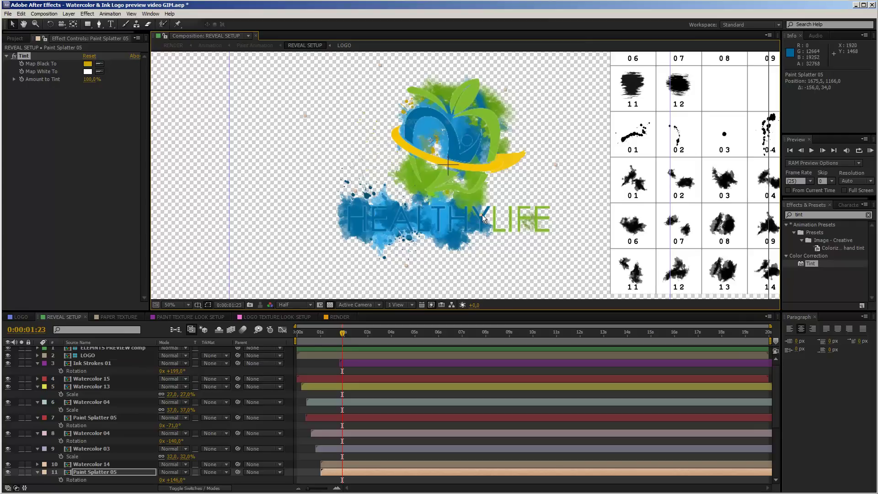
Duplicate the Watercolor 06 layer and replace the lower copy's source with Paint Splatter 02
scroll(335, 439, "down", 2)
left_click_drag(335, 427, 337, 426)
scroll(348, 431, "down", 2)
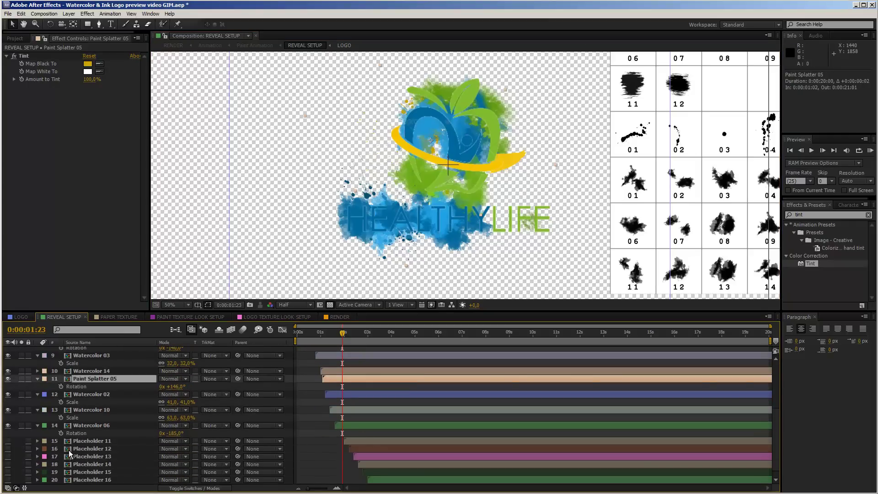
left_click(91, 425)
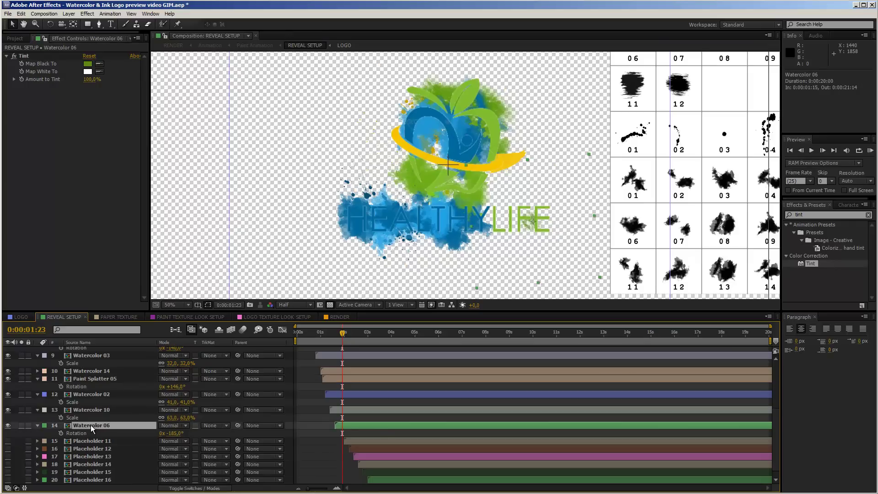
key("ctrl+d")
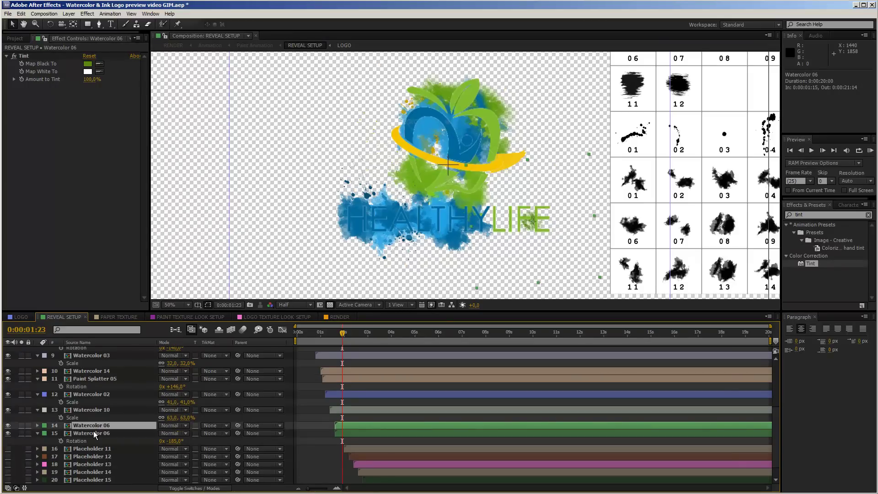
left_click(93, 433)
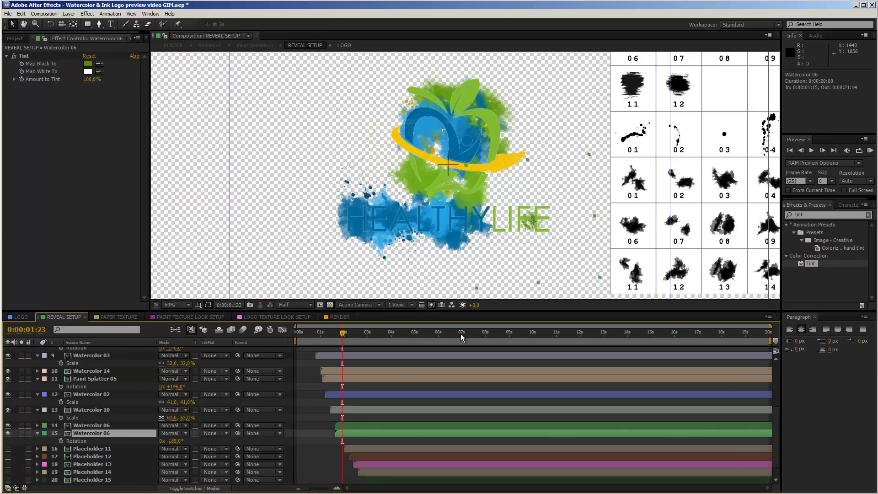
left_click(17, 38)
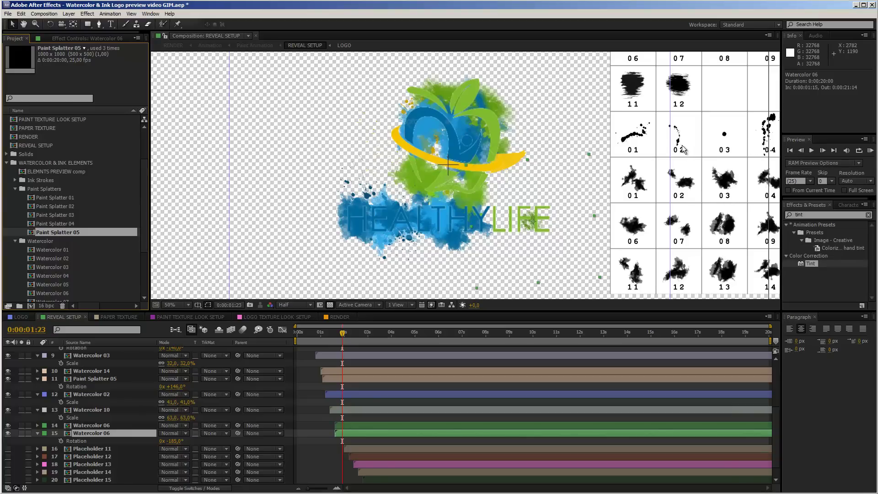
left_click_drag(75, 208, 105, 433)
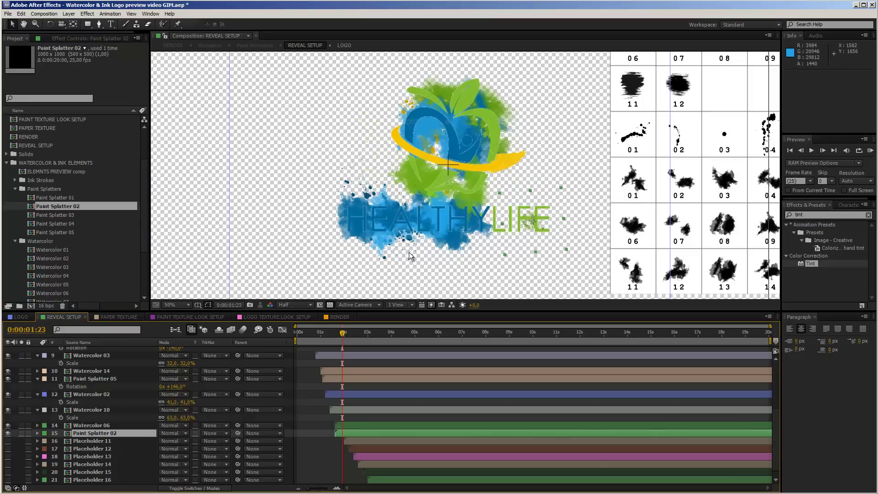
Go to about 0:00:05:16 and enlarge the Paint Splatter 02 layer over the word LIFE
key("period")
left_click_drag(552, 255, 468, 214)
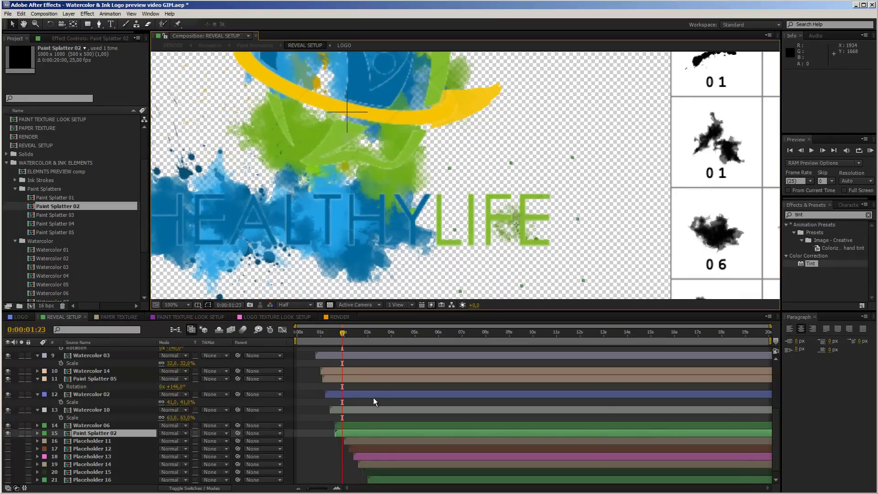
left_click_drag(345, 336, 432, 340)
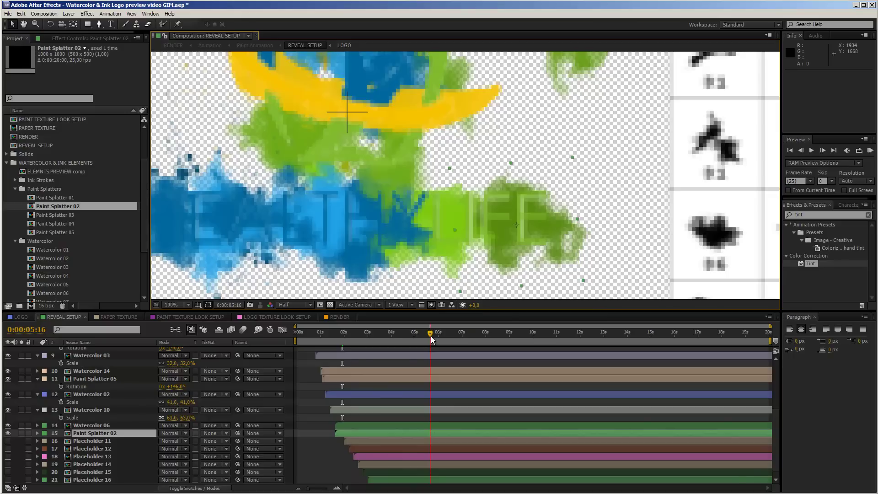
left_click(94, 434)
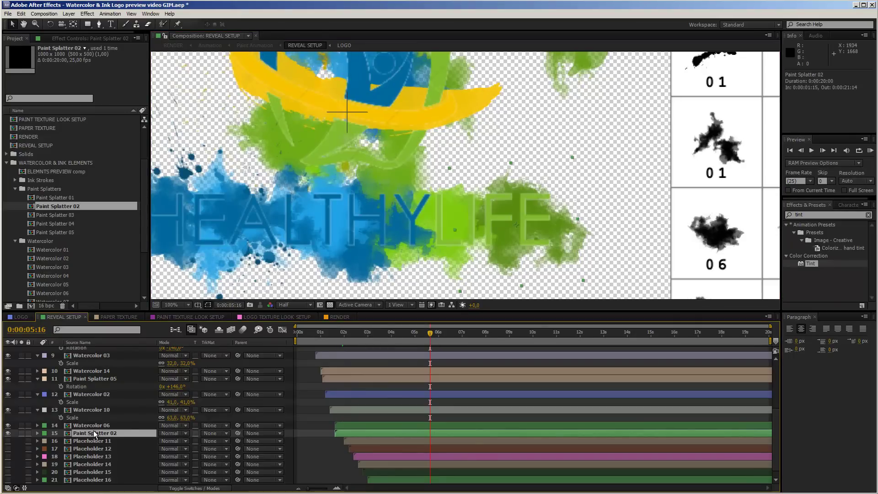
key("s")
left_click(189, 442)
mouse_move(194, 441)
left_mouse_down()
mouse_move(214, 441)
mouse_move(118, 439)
mouse_move(126, 437)
left_mouse_up()
Rotate Paint Splatter 02 to -234°, move it to about 2069, 1525 over LIFE, and place its layer directly above Watercolor 02
key("r")
left_click_drag(145, 437, 152, 436)
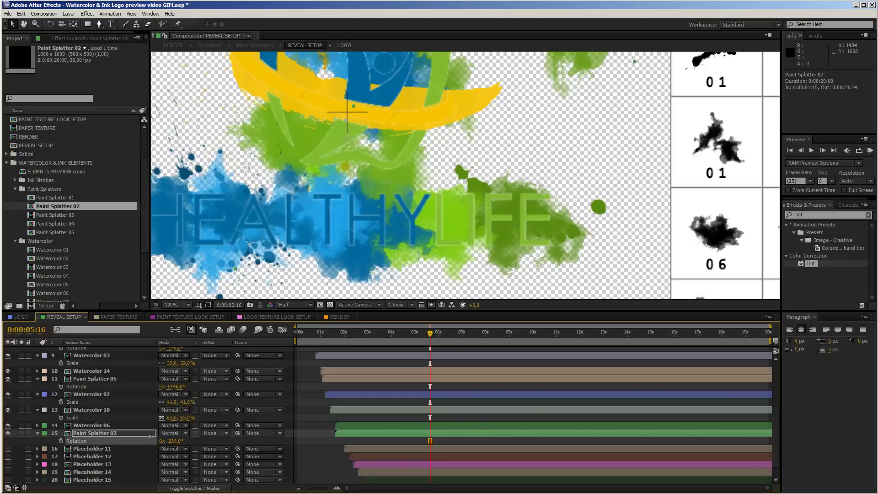
left_click_drag(516, 231, 491, 234)
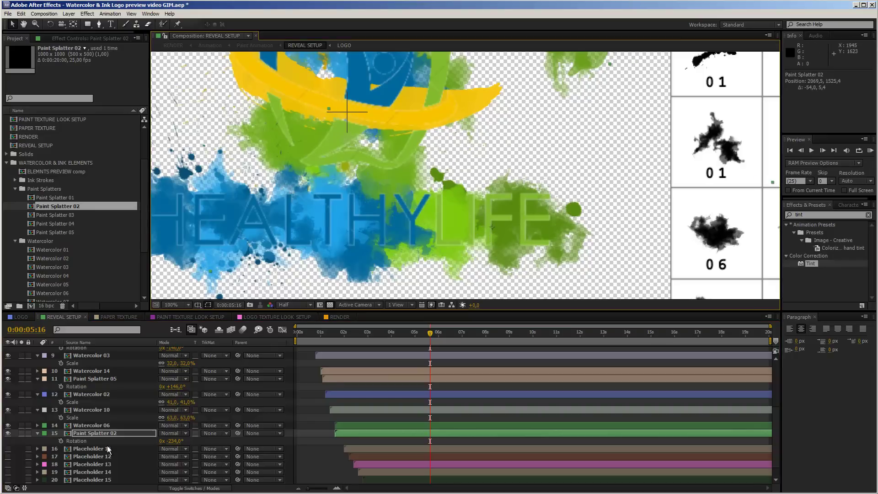
left_click_drag(98, 434, 103, 396)
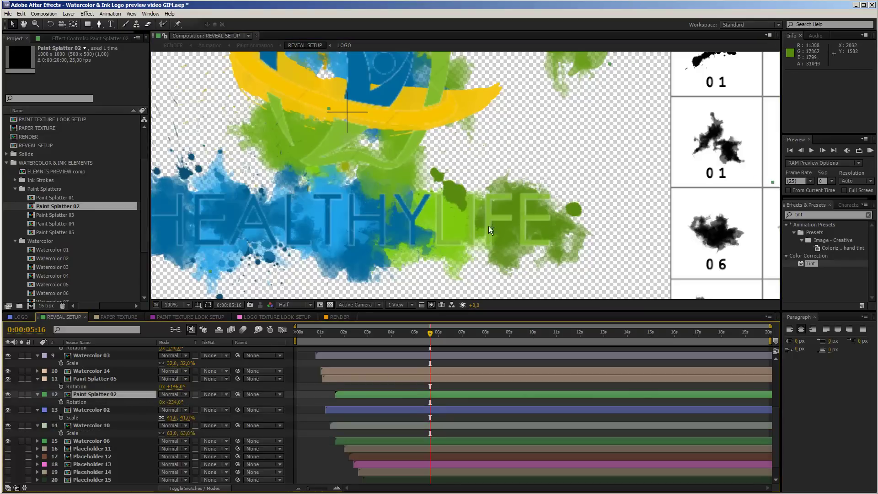
Set Paint Splatter 02's Map Black To tint color to the light yellow EBD941
left_click(83, 37)
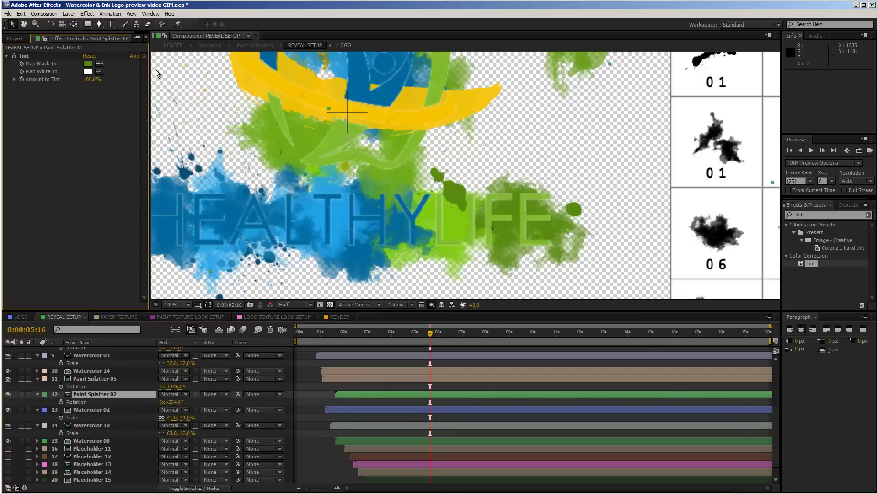
left_click(99, 66)
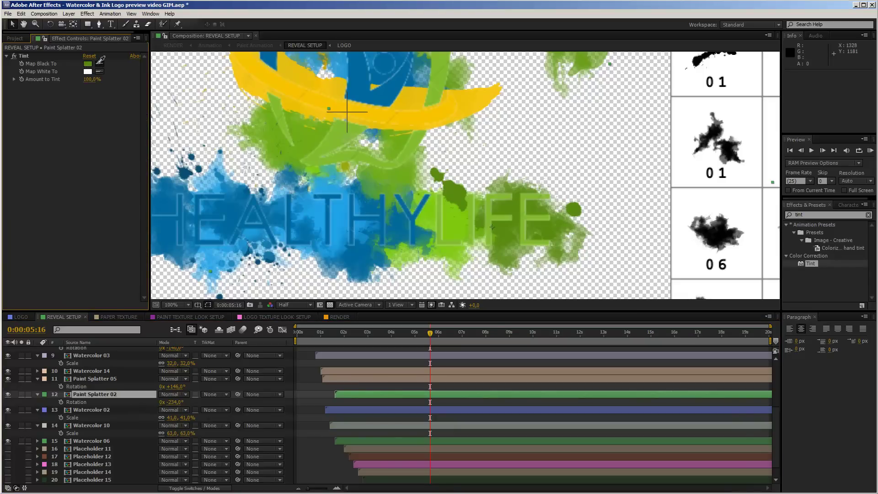
left_click(432, 219)
left_click(90, 67)
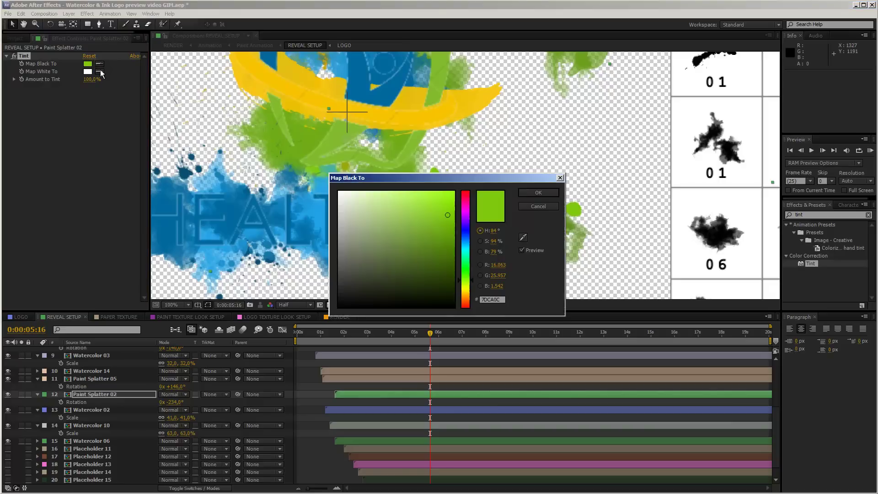
mouse_move(413, 209)
left_mouse_down()
mouse_move(405, 200)
mouse_move(423, 200)
left_mouse_up()
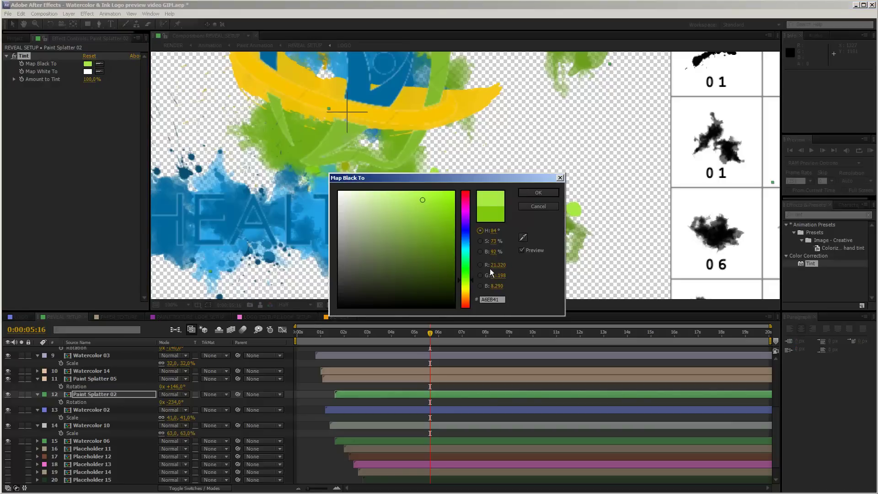
left_click_drag(470, 285, 467, 290)
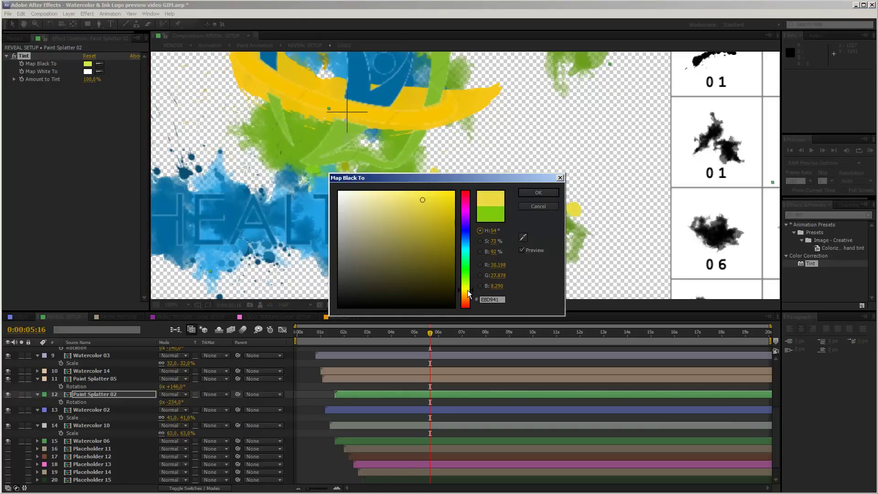
left_click(552, 193)
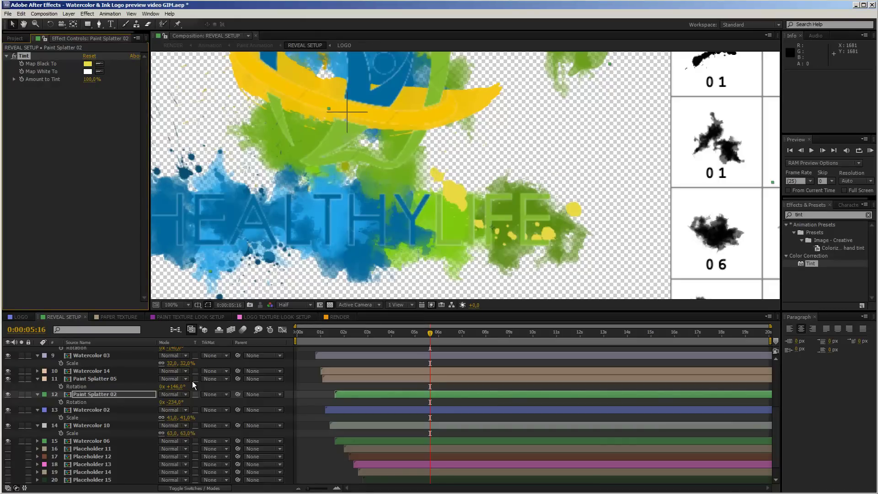
Lower the opacity of Paint Splatter 02 to 85%
left_click(100, 394)
key("t")
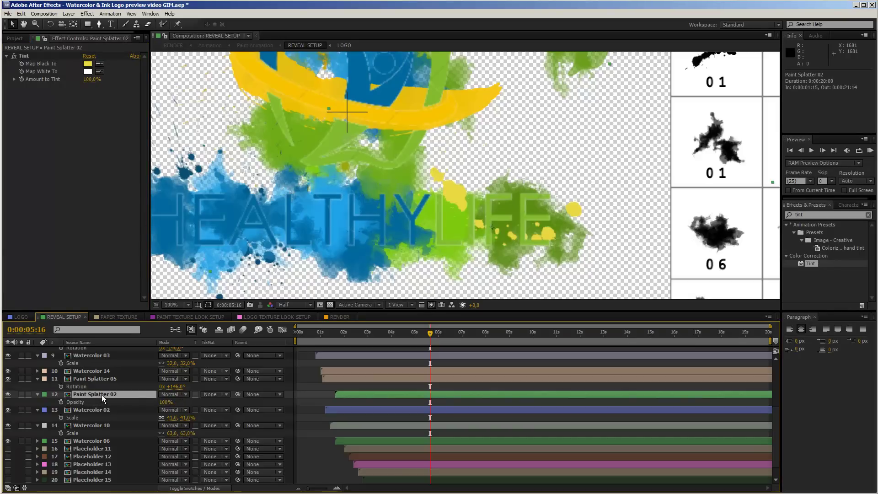
key("alt+shift+t")
left_click_drag(161, 402, 156, 403)
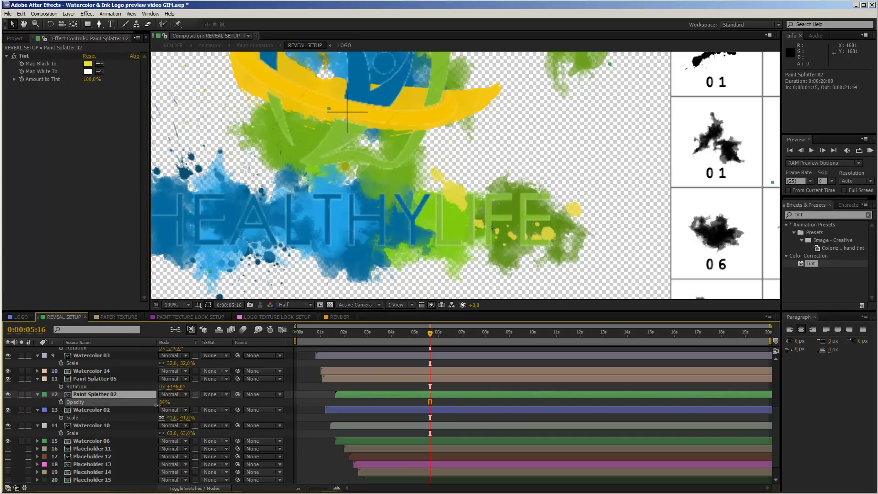
scroll(484, 216, "down", 2)
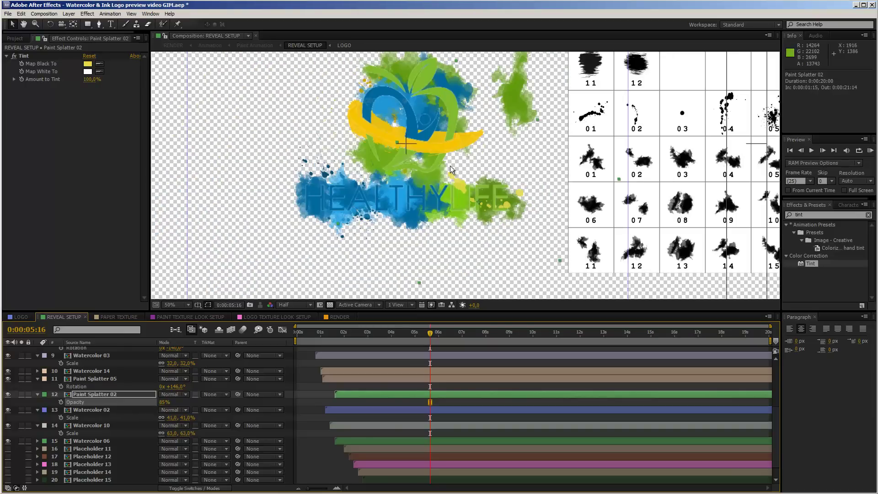
Review the reveal in the RENDER composition from about 0:00:06:01 to 0:00:11:01 and examine the finished emblem up close
scroll(99, 360, "up", 3)
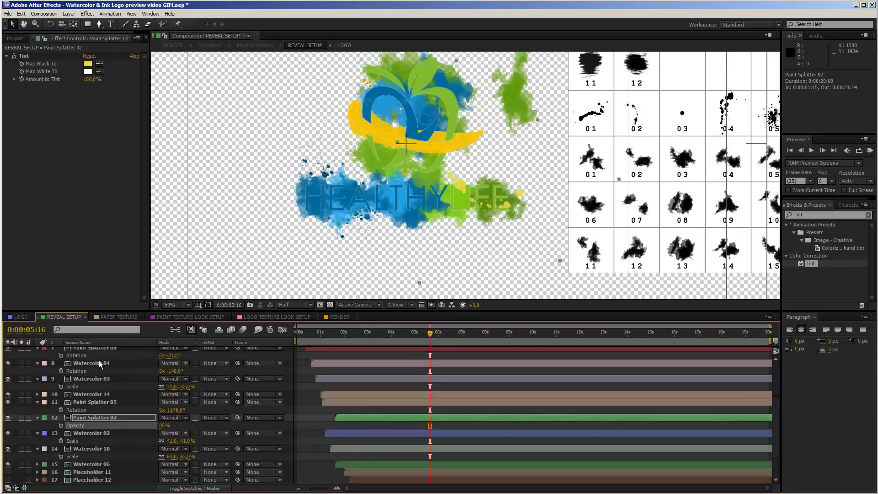
left_click(338, 317)
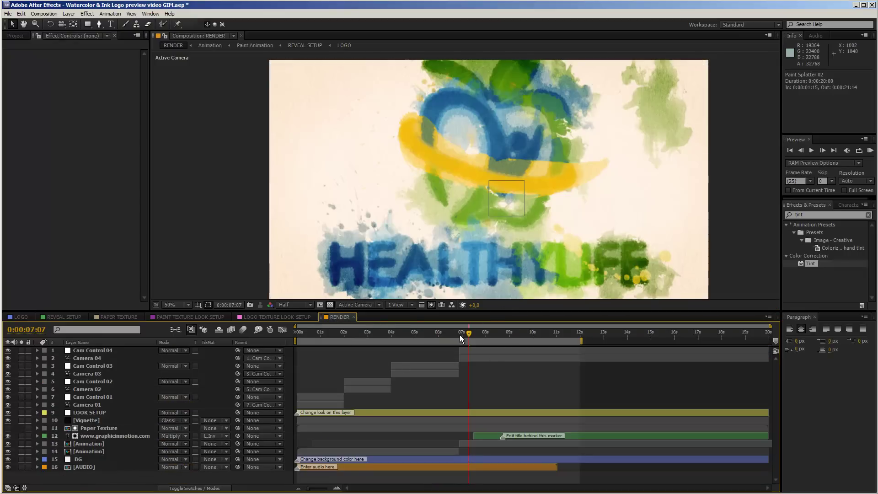
left_click_drag(452, 335, 439, 335)
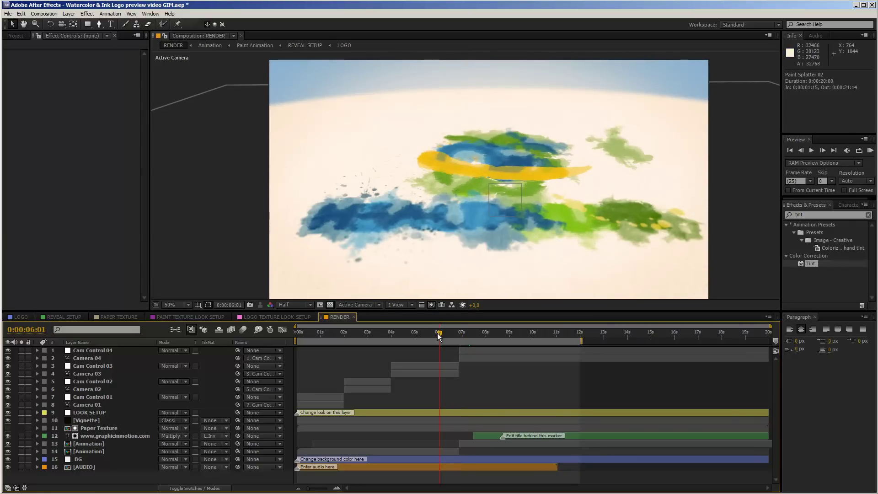
left_click_drag(455, 334, 558, 341)
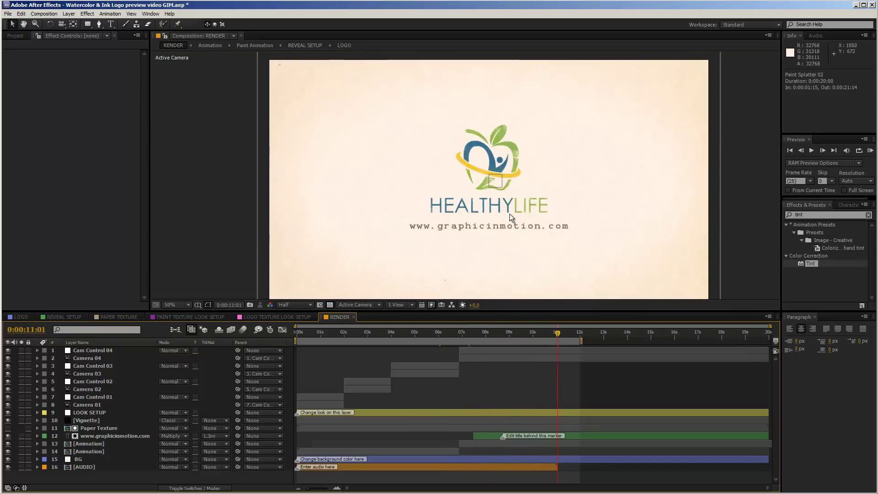
key("period")
key("period")
key("period")
left_click_drag(562, 197, 427, 243)
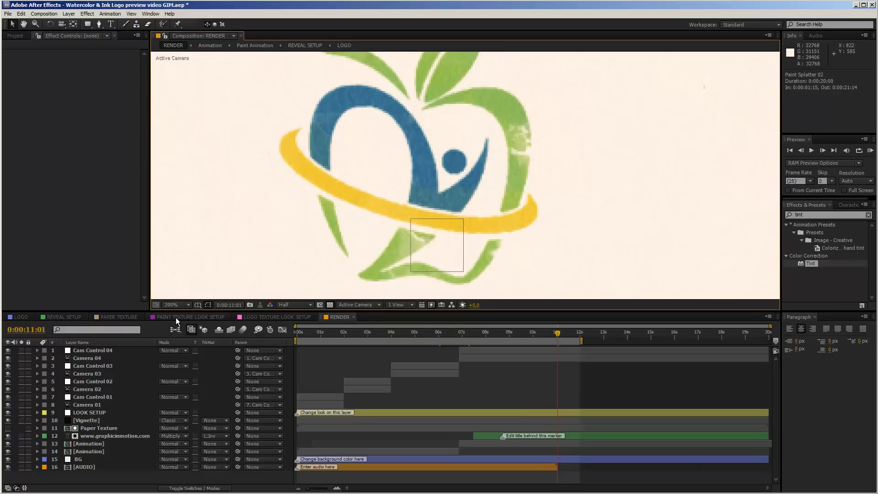
Hide the LOGO layer in REVEAL SETUP and compare the paint coverage around the emblem with the finished logo in RENDER
left_click(64, 317)
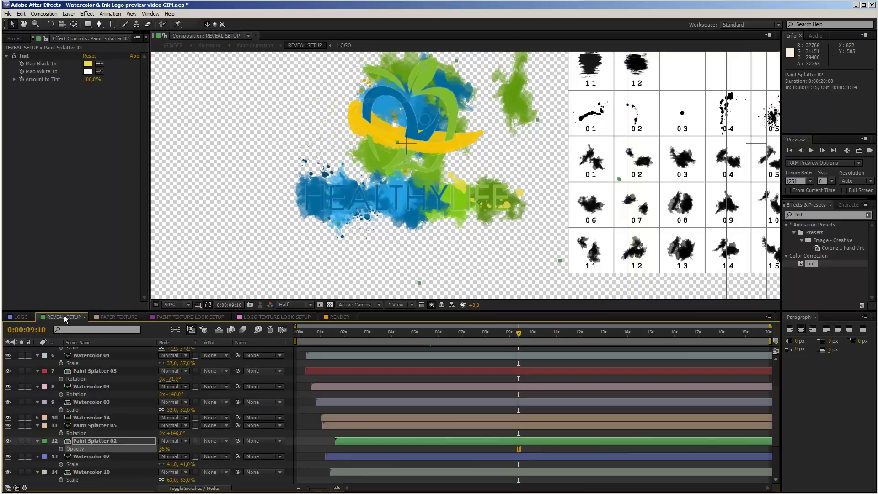
scroll(445, 136, "up", 2)
left_click_drag(446, 131, 440, 176)
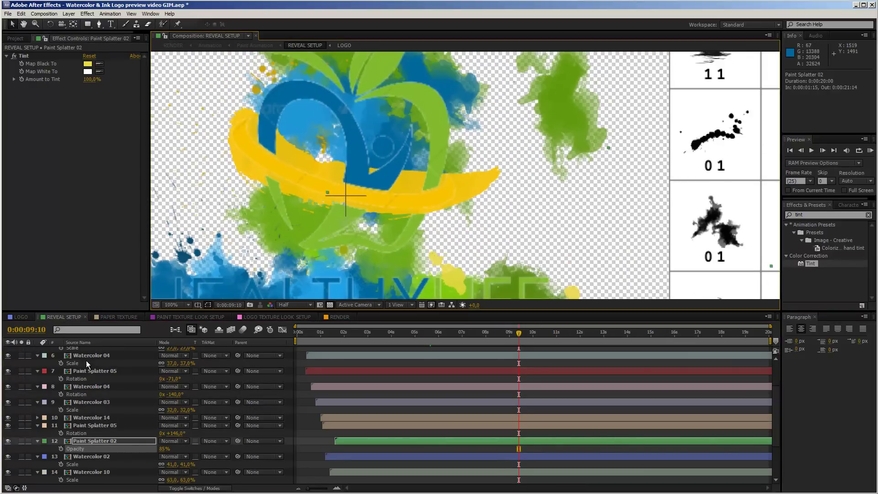
scroll(87, 364, "up", 3)
left_click(7, 359)
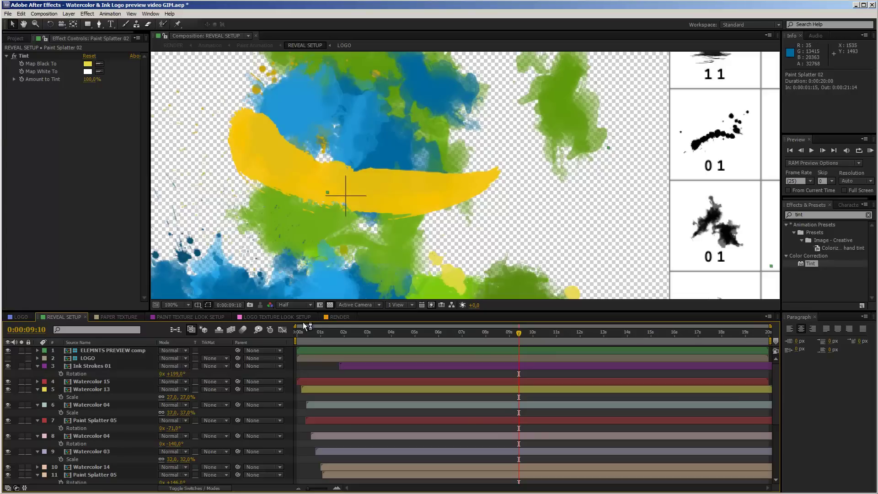
left_click(339, 317)
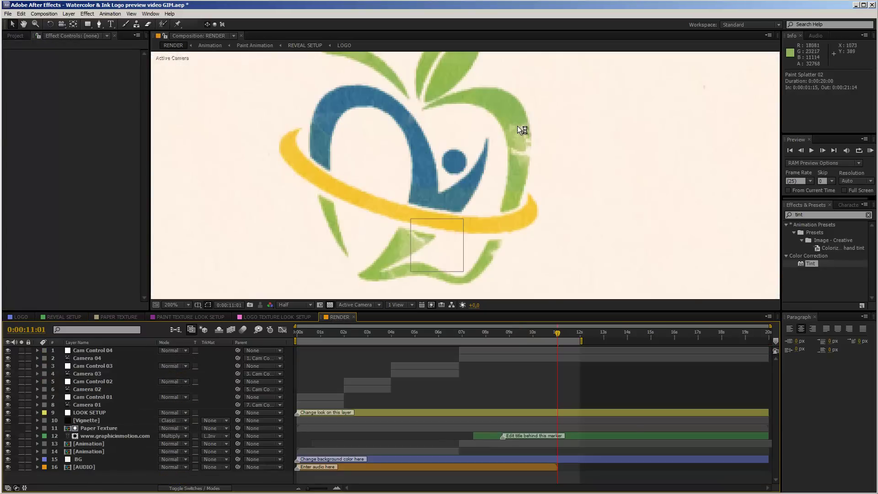
key("comma")
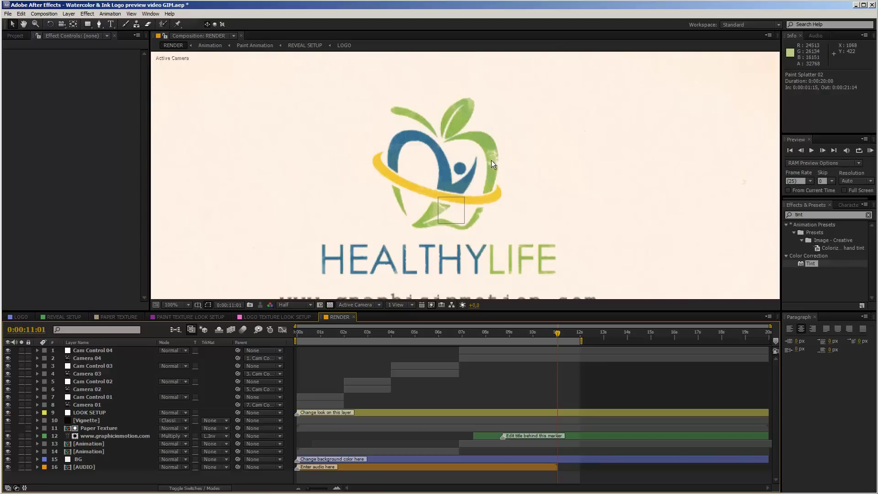
key("period")
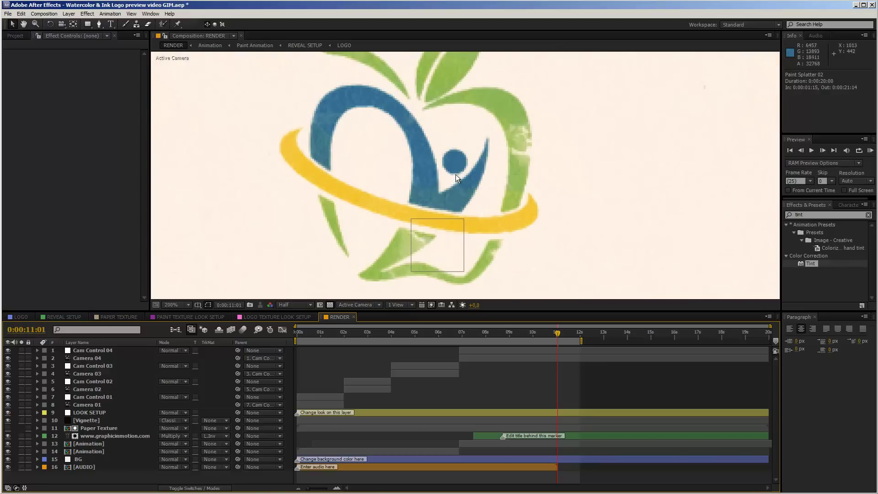
scroll(492, 146, "down", 4)
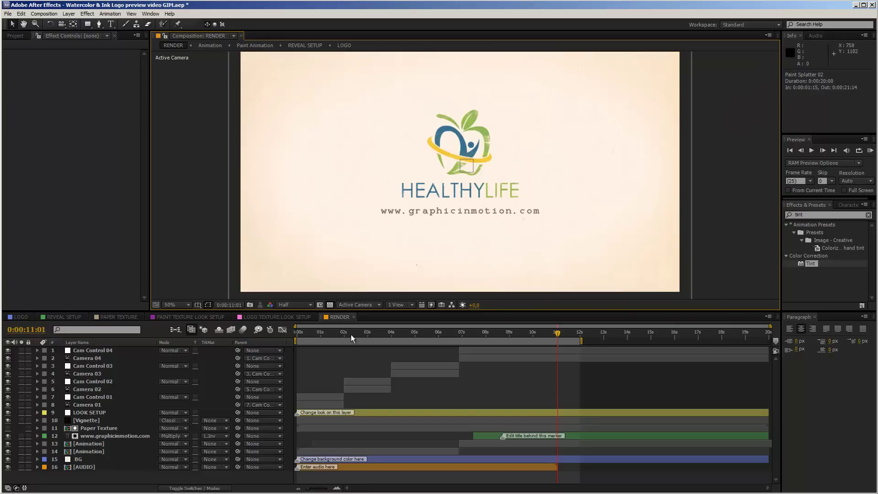
left_click(582, 435)
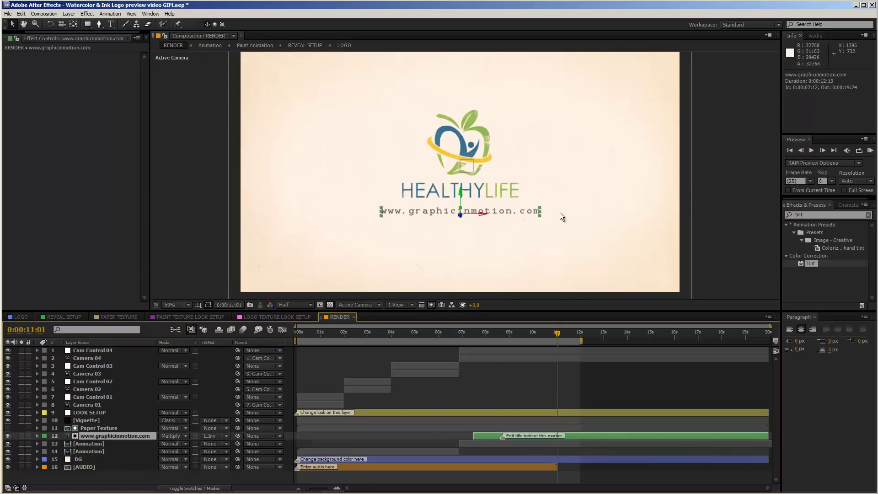
left_click(8, 436)
left_click(7, 436)
left_click(523, 333)
left_click(535, 333)
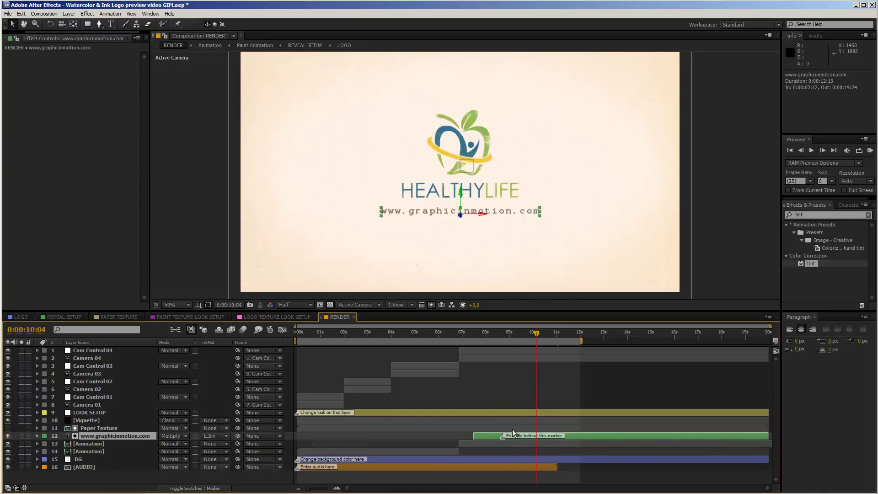
double_click(582, 437)
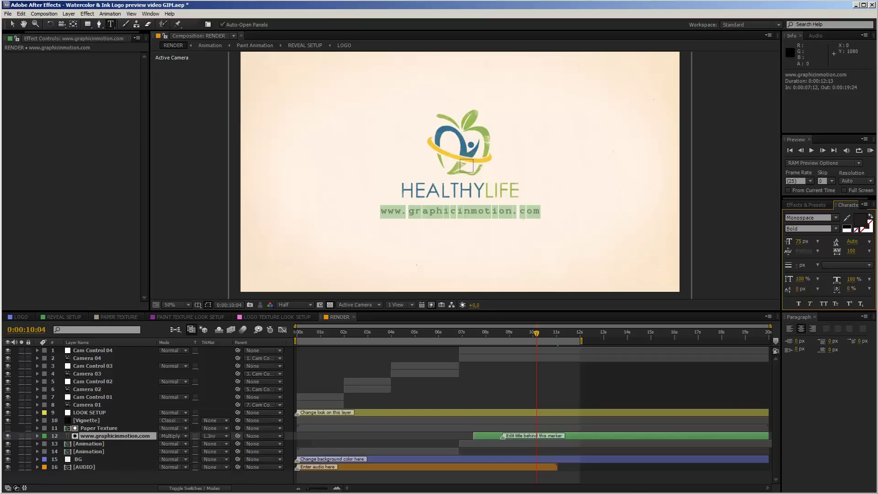
left_click(12, 24)
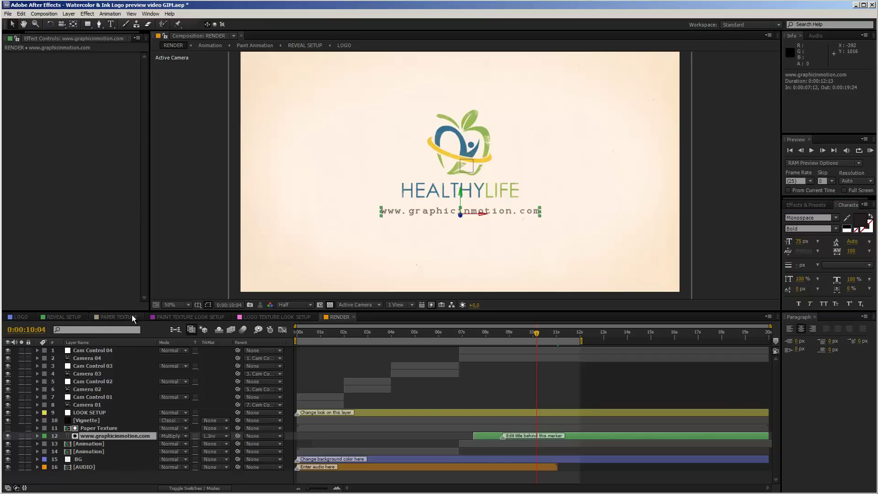
Show only Vintage Notebook.jpg in the PAPER TEXTURE composition in place of Sketchbook 01.jpg
left_click(116, 316)
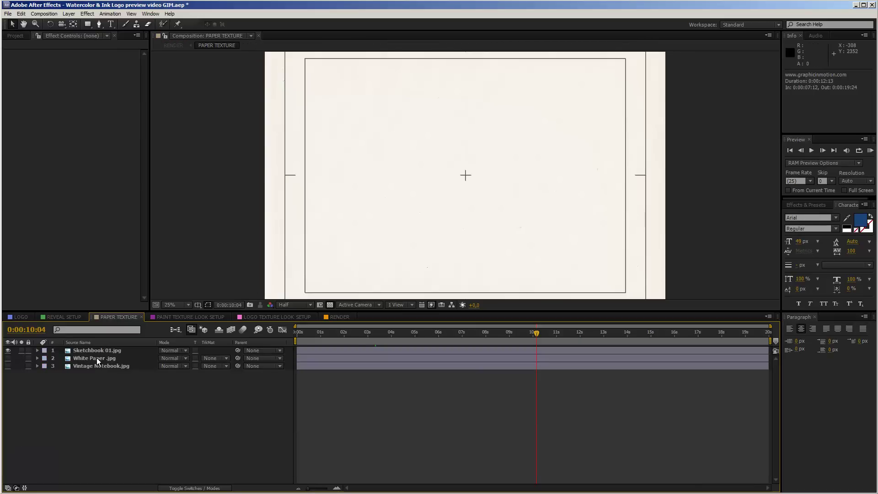
key(".")
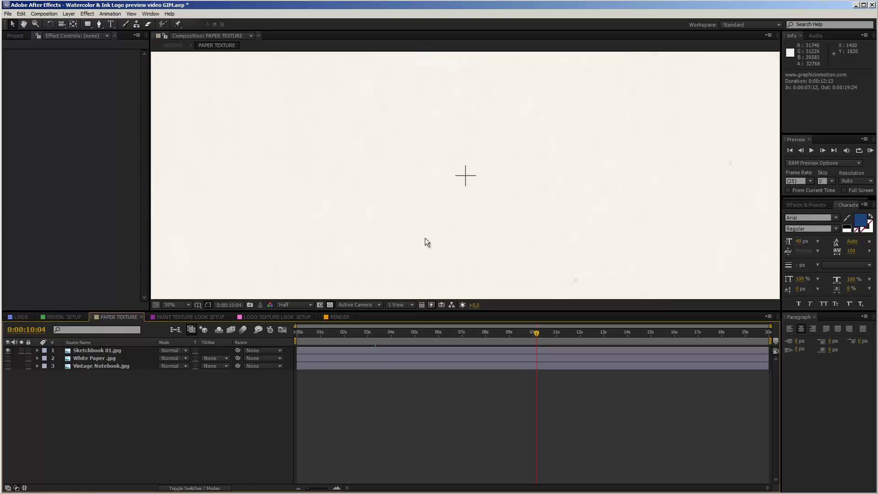
left_click(7, 358, "alt")
left_click(8, 366, "alt")
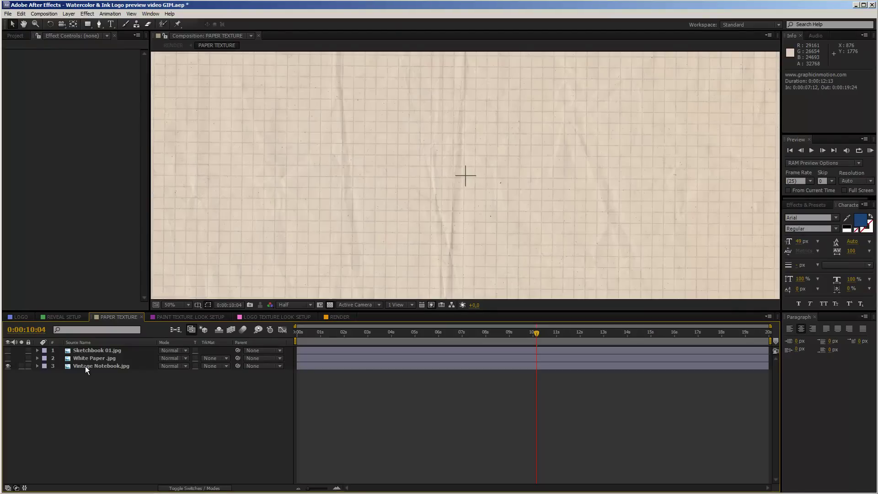
scroll(393, 166, "down", 1)
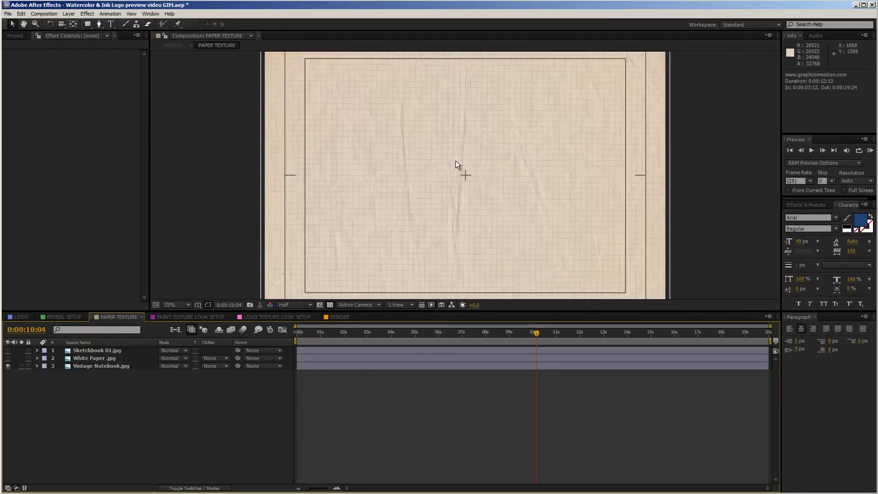
scroll(480, 164, "up", 1)
scroll(446, 175, "down", 1)
Check the notebook paper in RENDER, examining the logo up close at 0:00:10:04 and the paint at 0:00:05:14
left_click(340, 316)
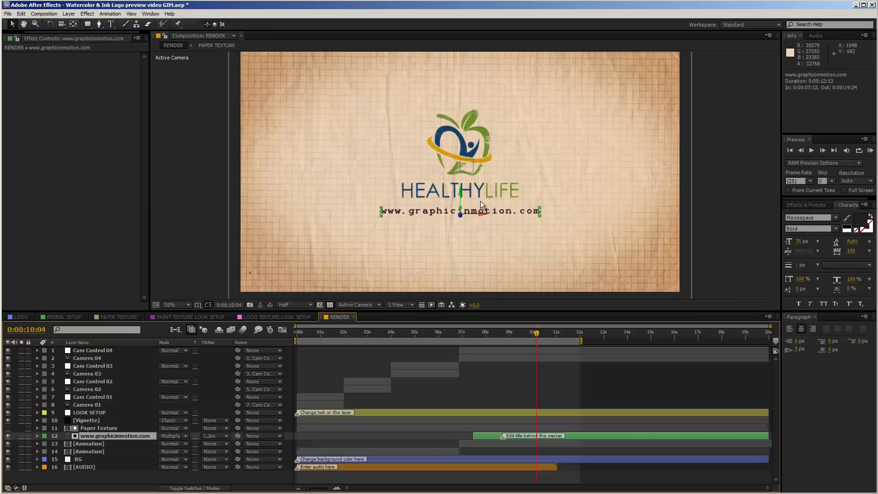
scroll(480, 201, "up", 3)
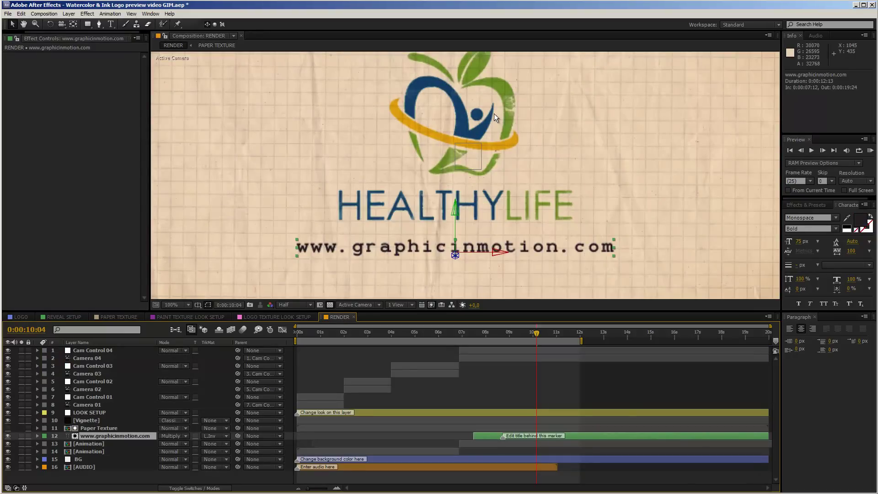
scroll(495, 113, "down", 2)
scroll(496, 125, "up", 1)
scroll(496, 126, "down", 1)
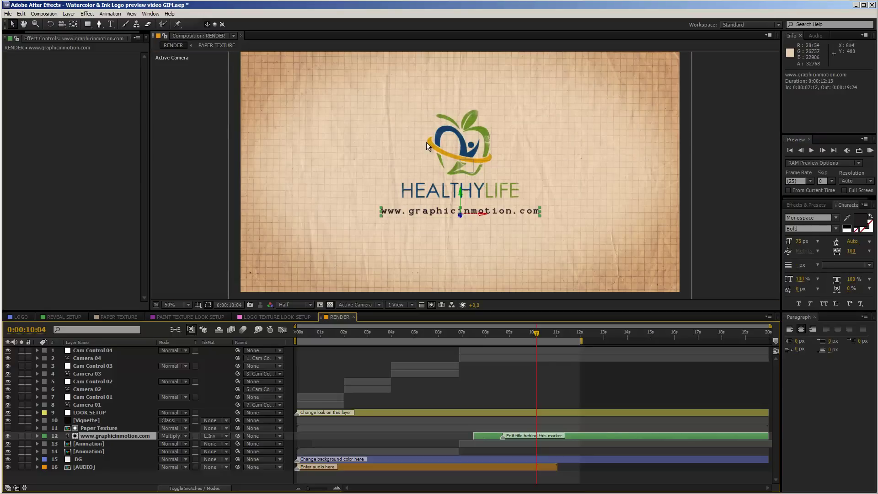
left_click(428, 334)
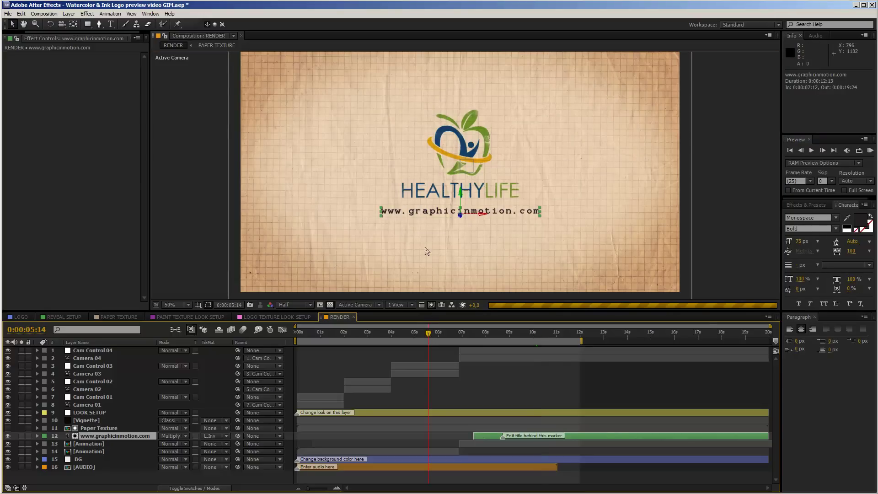
scroll(419, 187, "up", 1)
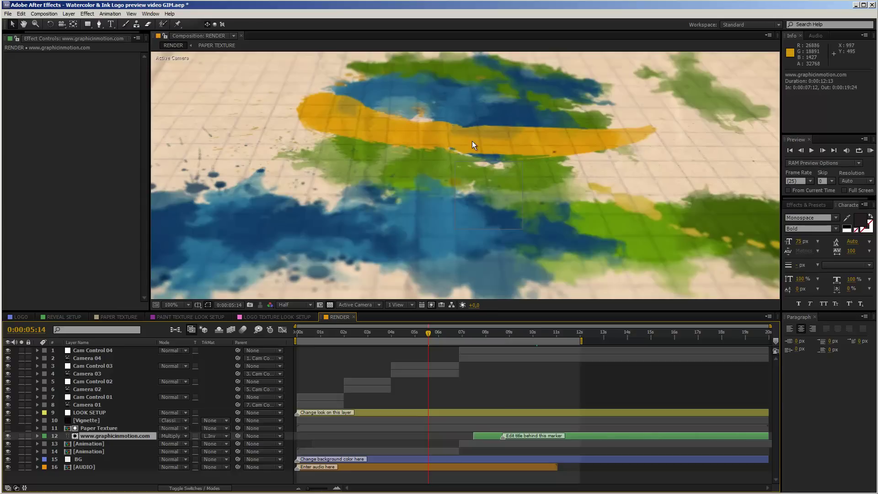
Show the effect settings of the PAPER TEXTURE layer in PAINT TEXTURE LOOK SETUP and widen their display area
left_click(162, 317)
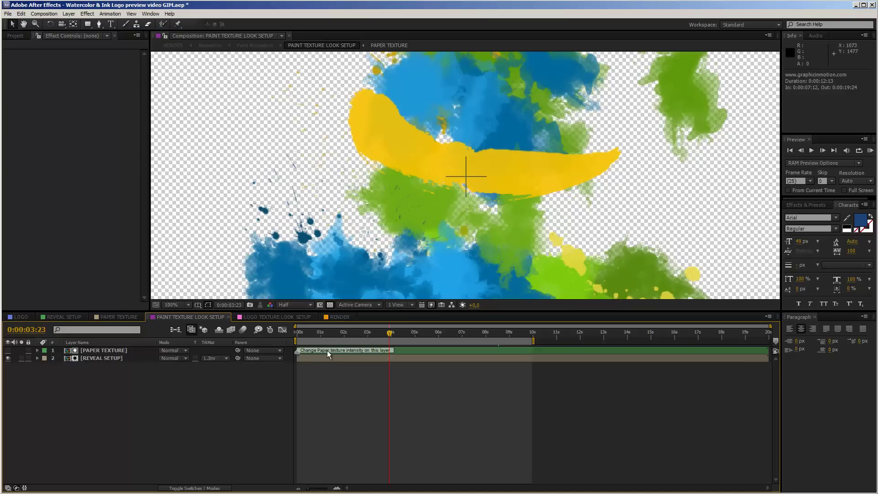
left_click(402, 351)
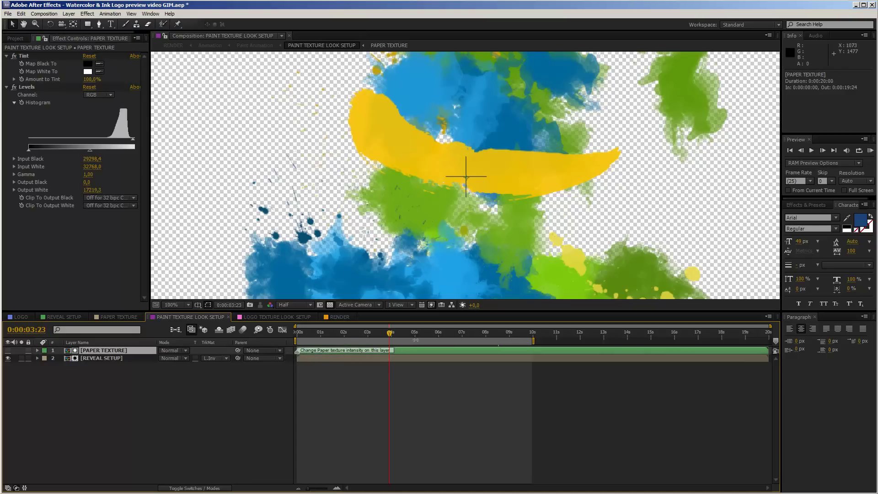
left_click_drag(150, 151, 188, 155)
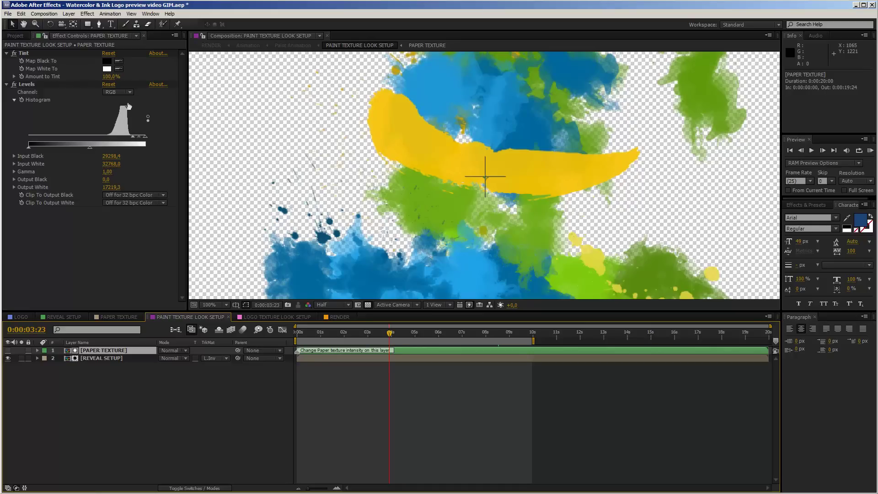
Switch PAPER TEXTURE to Sketchbook 01.jpg to compare its Levels histogram on the paint, and restore Vintage Notebook.jpg
left_click(106, 314)
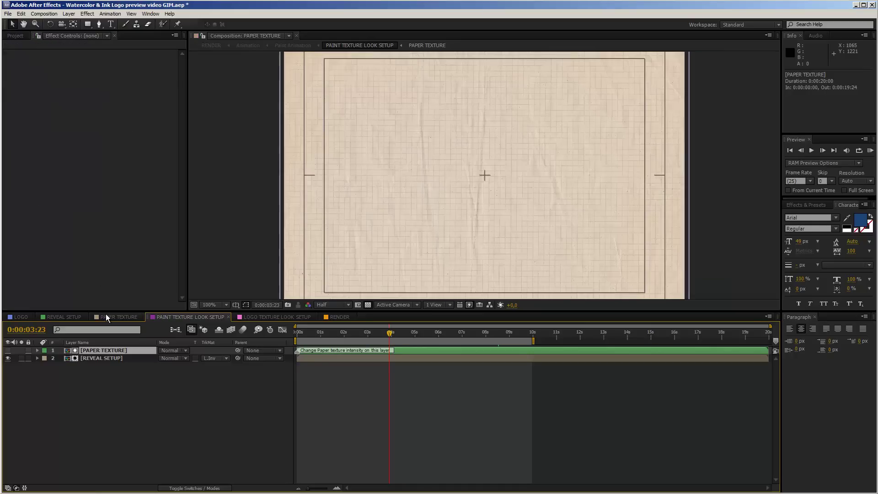
left_click(7, 359)
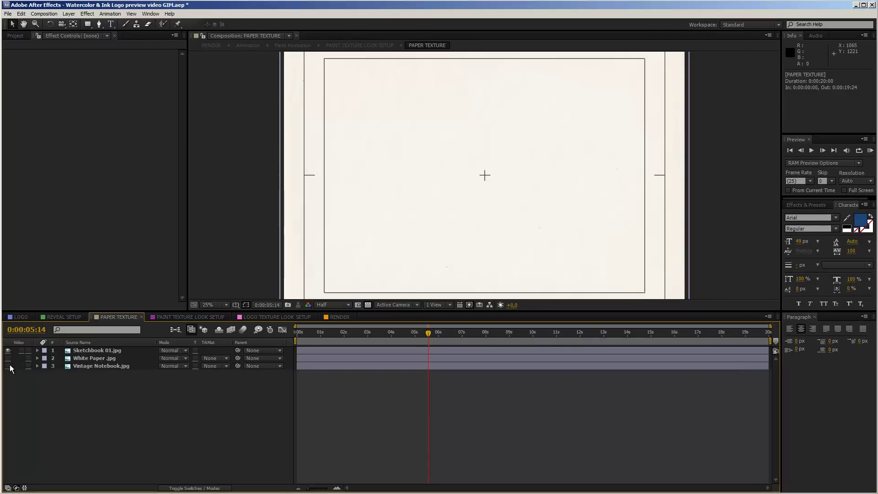
left_click(208, 318)
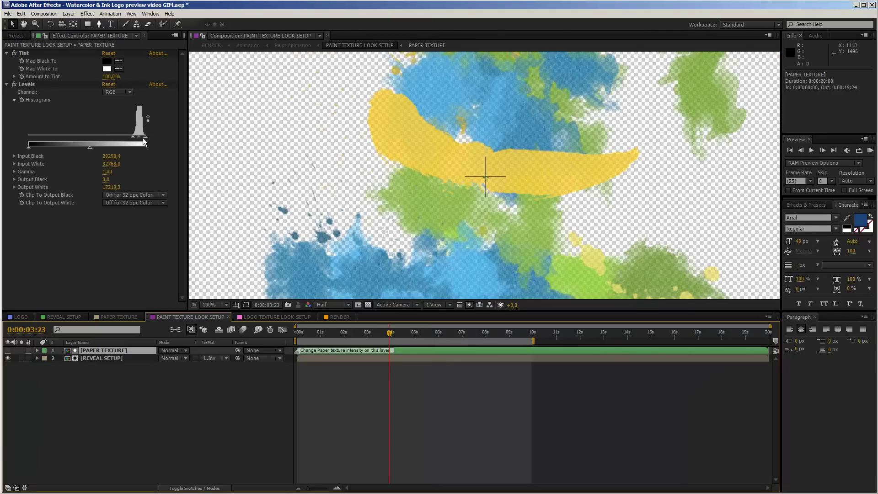
left_click(113, 318)
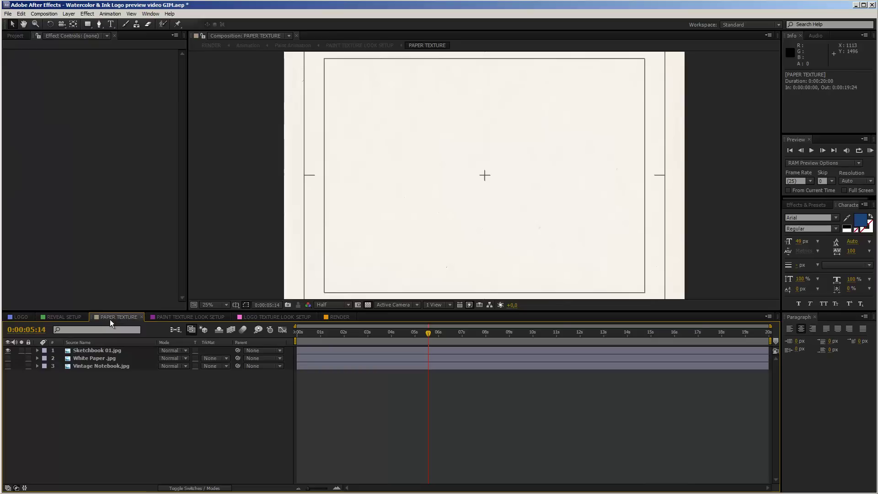
left_click(8, 366)
left_click(8, 350)
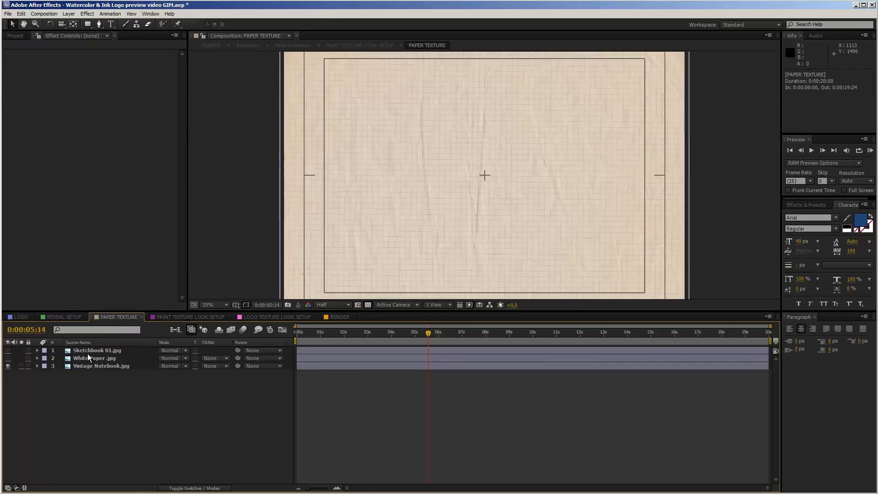
left_click(181, 318)
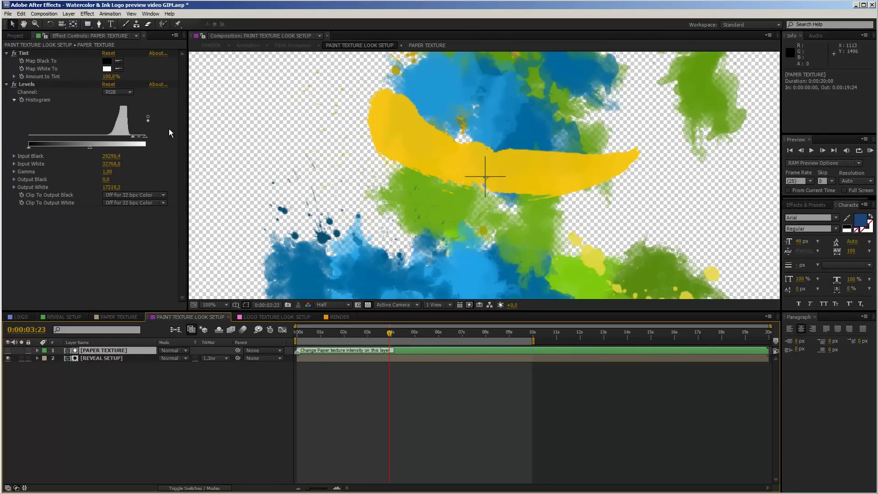
Adjust the paper texture's Levels in PAINT TEXTURE LOOK SETUP to Input Black about 22468, Input White about 28527 and Output White about 11180
mouse_move(134, 140)
left_mouse_down()
mouse_move(109, 140)
mouse_move(138, 137)
mouse_move(130, 137)
left_mouse_up()
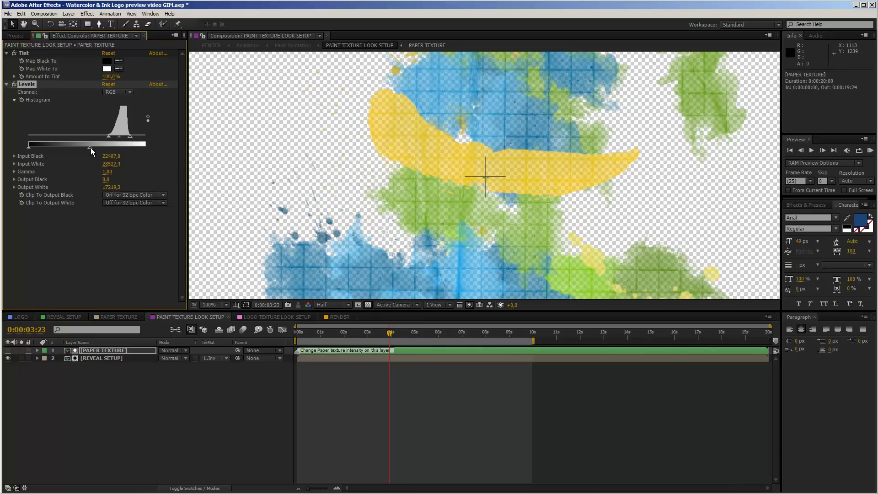
mouse_move(84, 148)
left_mouse_down()
mouse_move(28, 150)
mouse_move(75, 147)
left_mouse_up()
left_click_drag(102, 152, 70, 153)
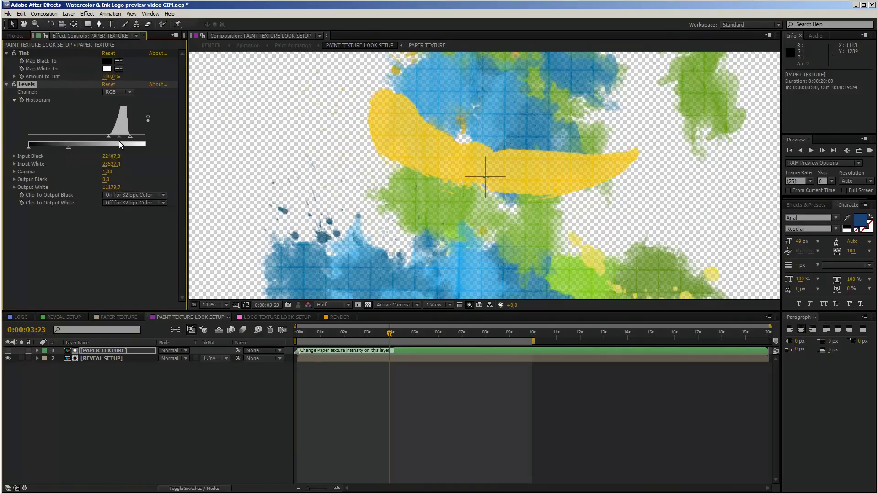
Check the adjusted paint texture in RENDER at 0:00:05:14 and the full logo frame at 0:00:09:24
left_click(339, 317)
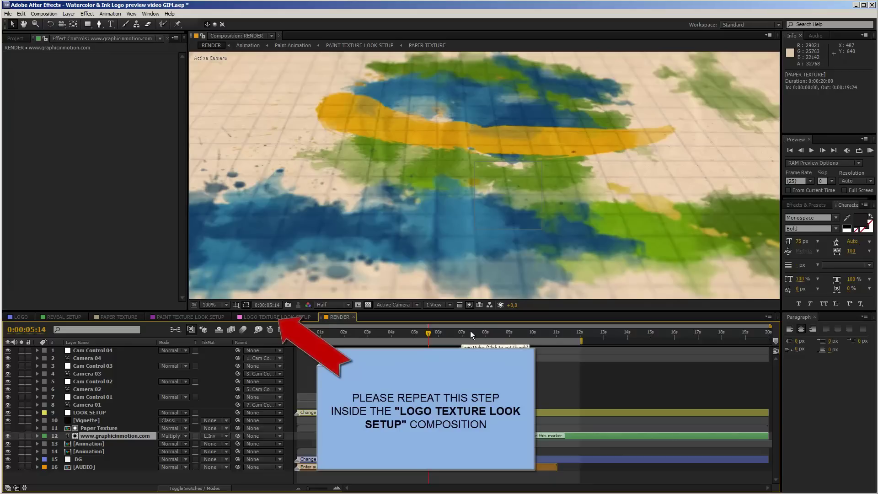
left_click_drag(497, 333, 532, 333)
scroll(531, 219, "down", 2)
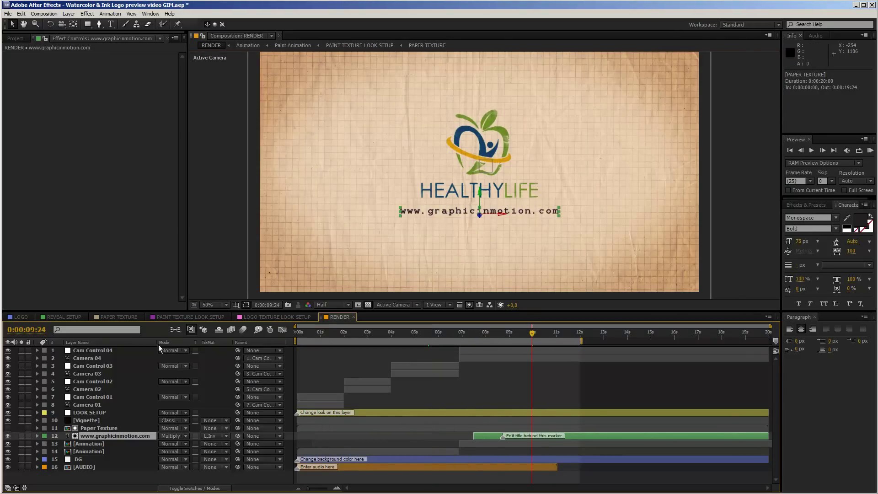
Set the Photo Filter on the LOOK SETUP layer to Sepia
left_click(95, 413)
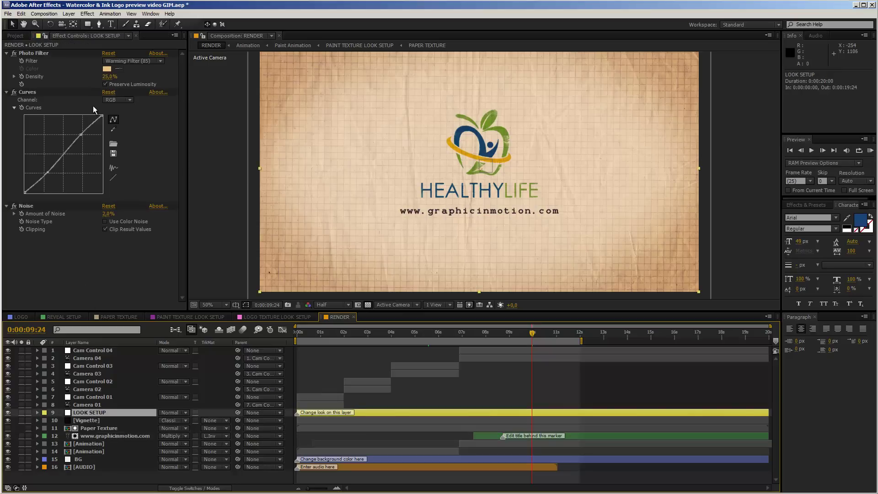
left_click(35, 53)
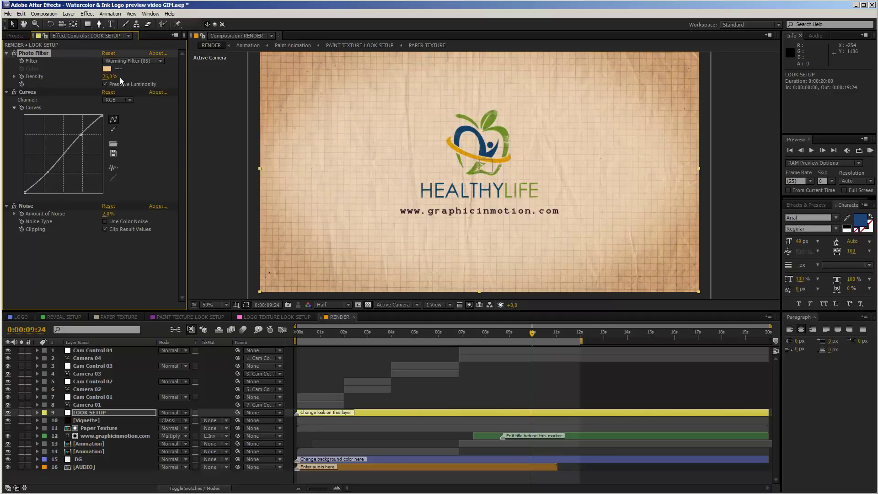
left_click(126, 63)
left_click(127, 64)
left_click(127, 62)
left_click(131, 161)
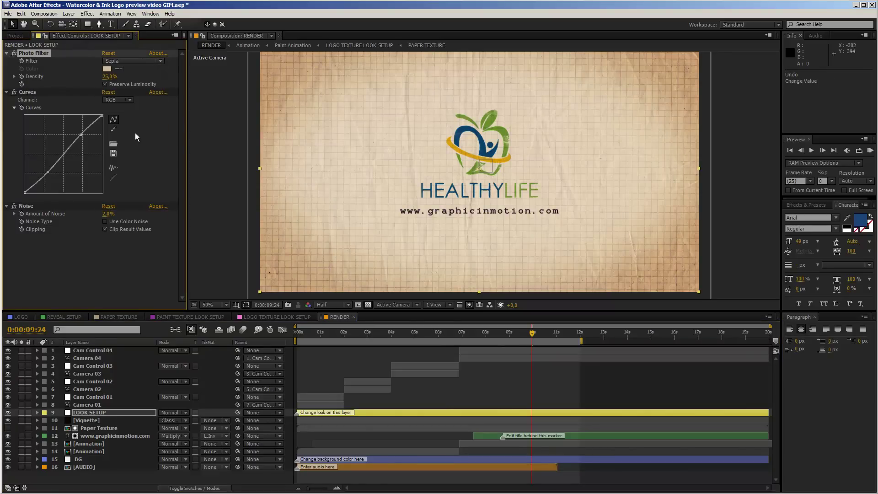
Try a small adjustment of the Blue channel in LOOK SETUP's Curves effect, undo it and return to the RGB channel
left_click(14, 93)
left_click(115, 100)
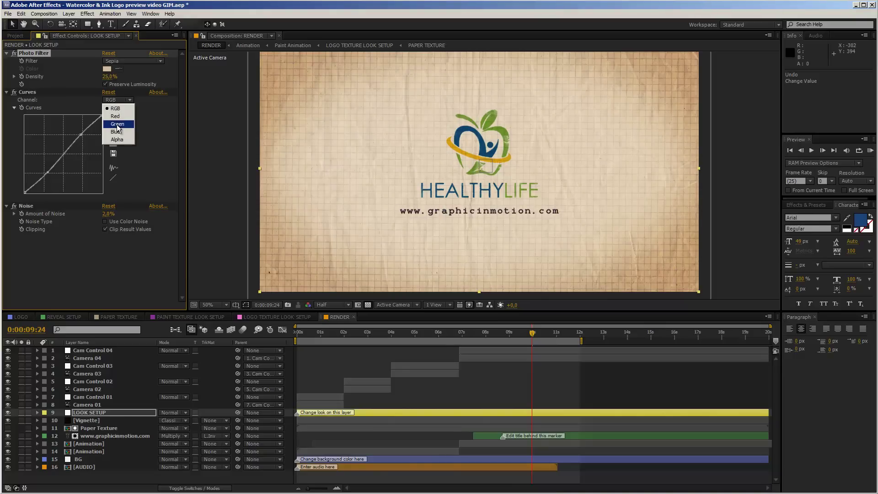
left_click(116, 132)
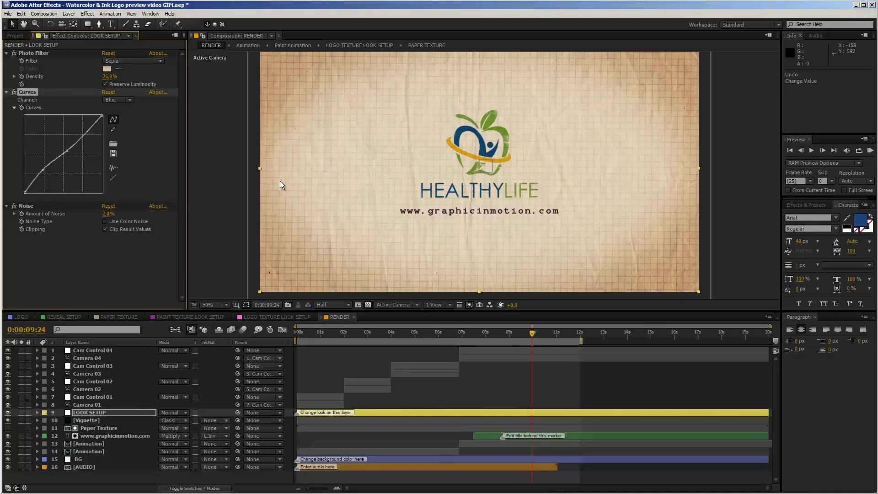
key("period")
mouse_move(43, 170)
left_mouse_down()
mouse_move(49, 182)
mouse_move(42, 170)
left_mouse_up()
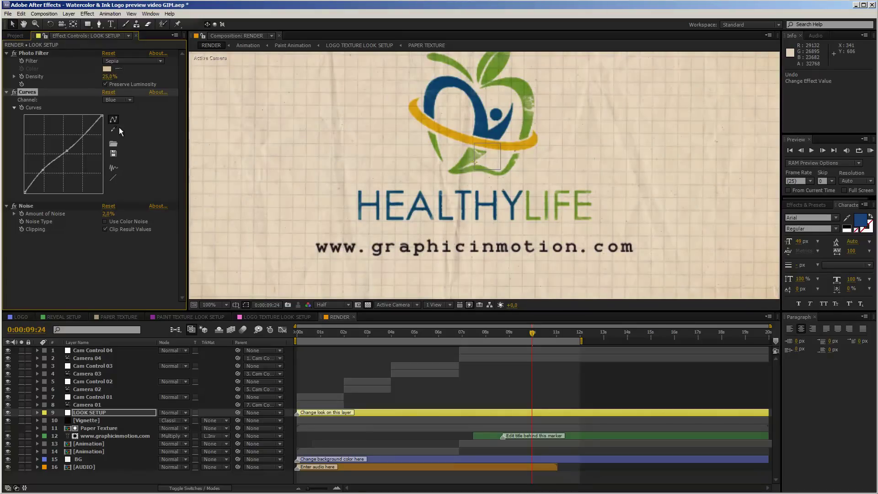
left_click(108, 100)
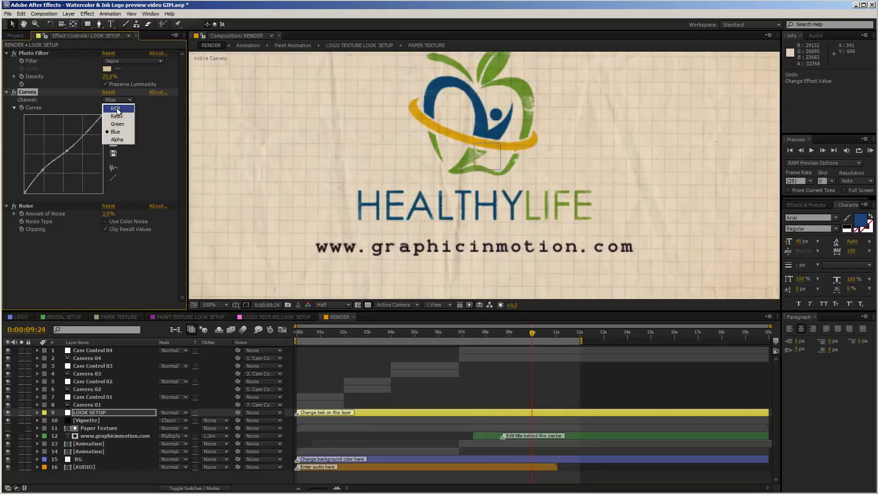
left_click(112, 108)
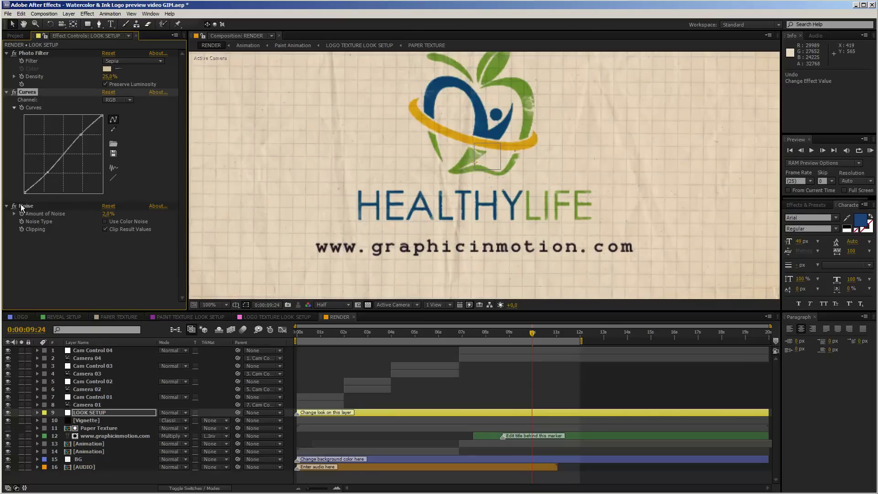
Select LOOK SETUP's Noise effect and examine the image grain up close and at full frame
left_click(63, 206)
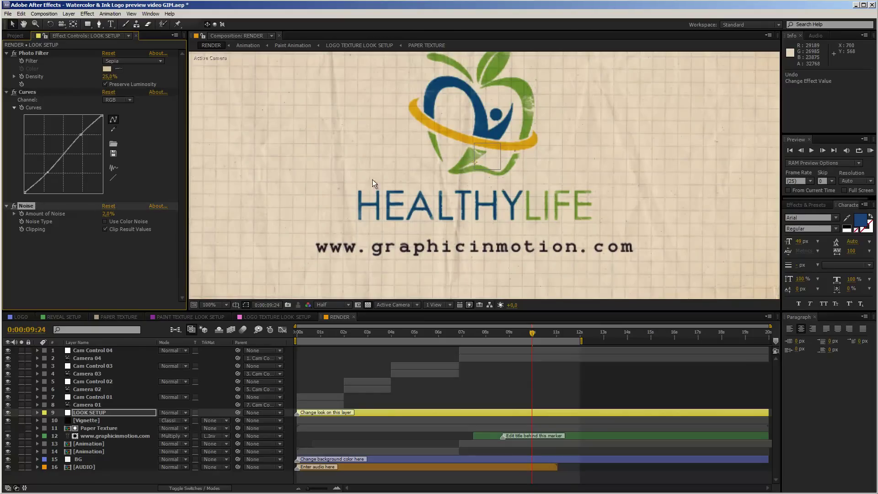
key("comma")
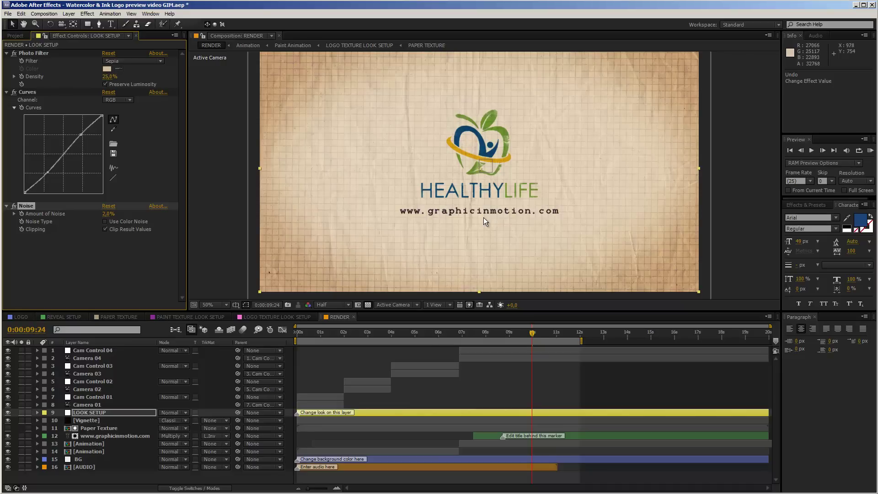
Select the BG layer and check how the background shows in RENDER at 0:00:06:01, 0:00:03:00 and 0:00:05:14
left_click(501, 459)
left_click_drag(501, 334, 442, 337)
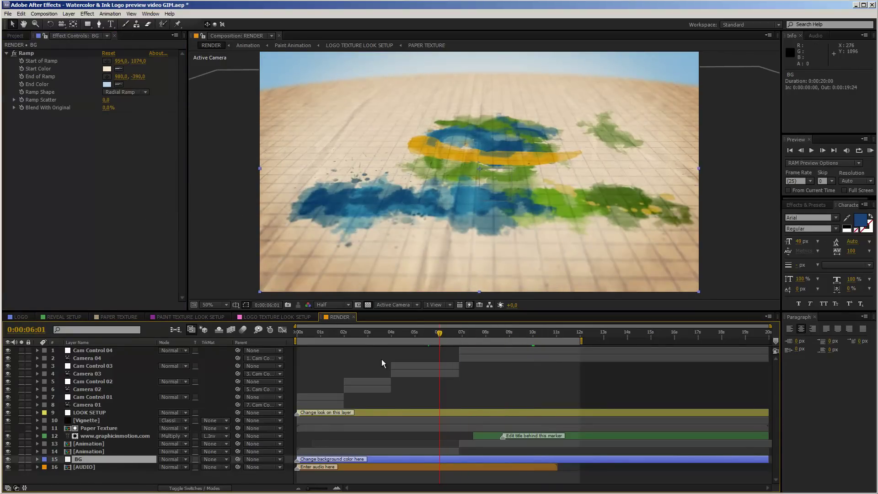
left_click(321, 338)
left_click_drag(321, 337, 368, 338)
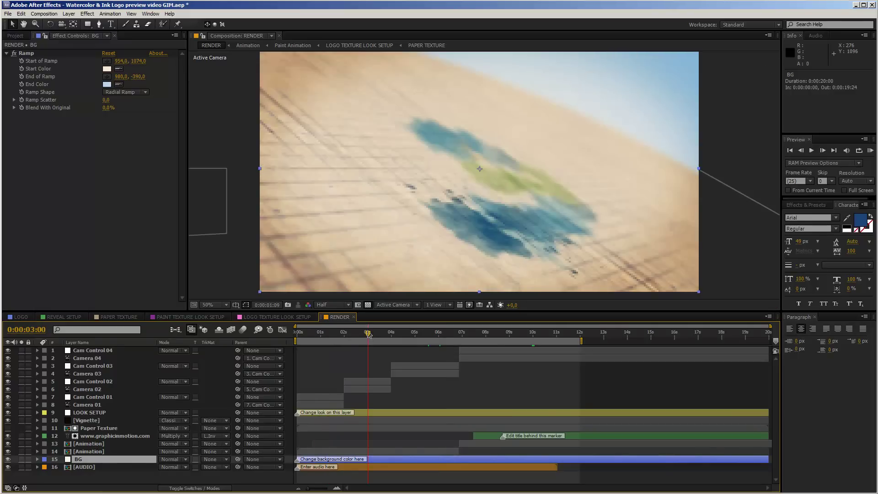
left_click(429, 334)
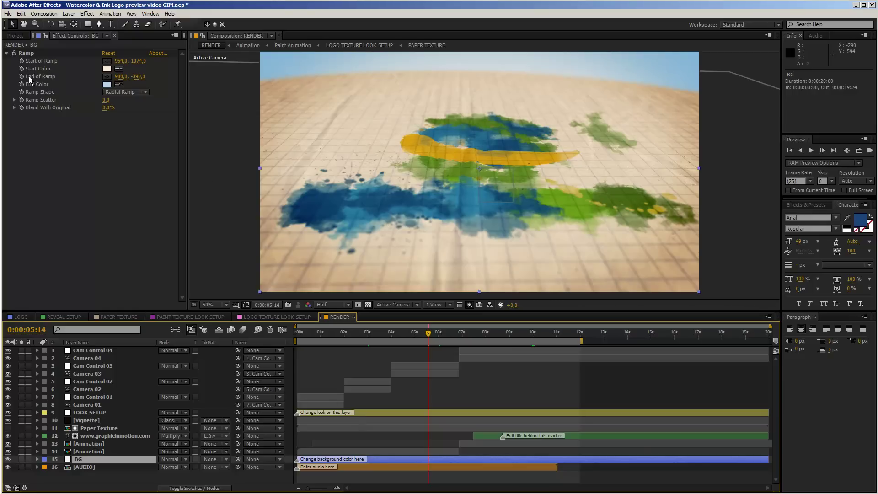
Try warm orange-tinted shades down to tan B39F7F as the End Color of BG's Ramp effect and discard the change
left_click(106, 84)
left_click_drag(359, 208, 333, 196)
mouse_move(436, 212)
left_mouse_down()
mouse_move(369, 255)
mouse_move(370, 278)
mouse_move(351, 241)
mouse_move(414, 226)
mouse_move(433, 213)
mouse_move(434, 195)
mouse_move(346, 193)
left_mouse_up()
left_click_drag(469, 288, 469, 296)
left_click(371, 192)
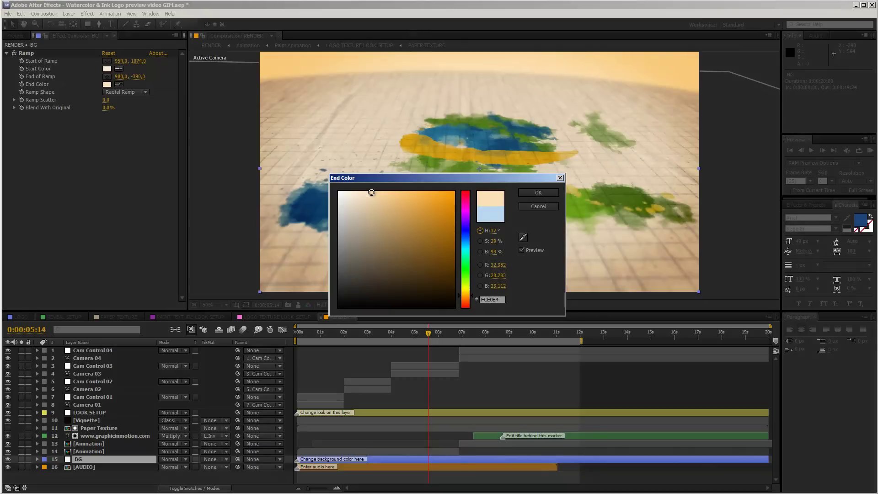
left_click_drag(371, 193, 372, 226)
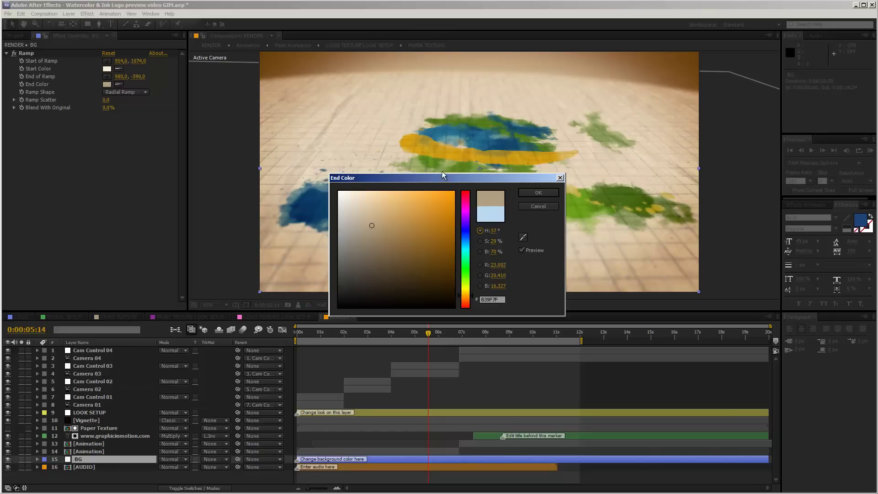
left_click(536, 207)
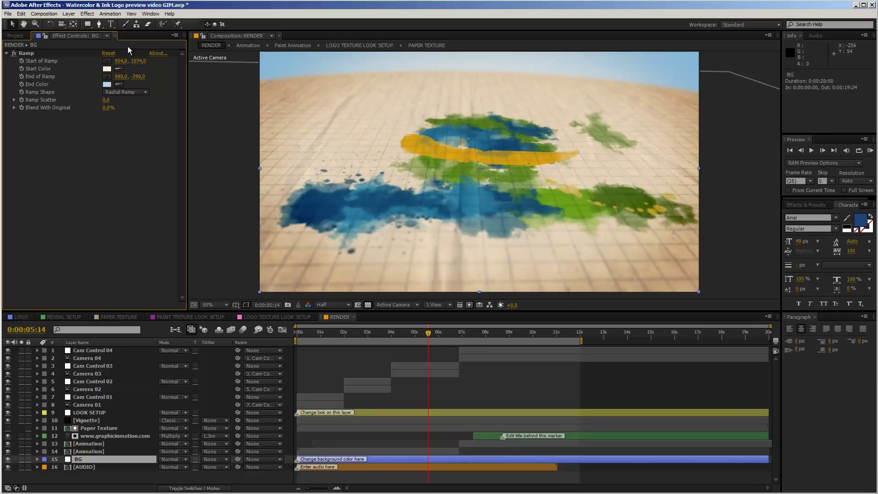
Open the AUDIO composition from the RENDER layers and look up the project's file import options for adding a soundtrack
left_click(88, 467)
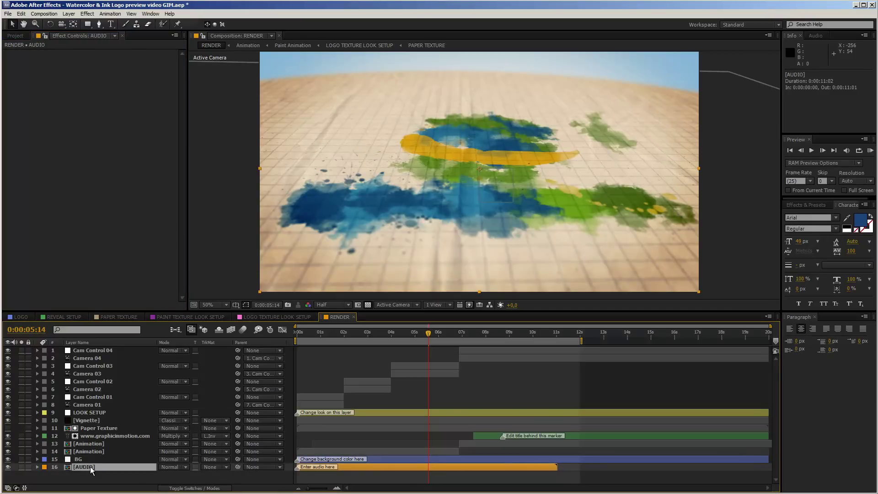
double_click(90, 467)
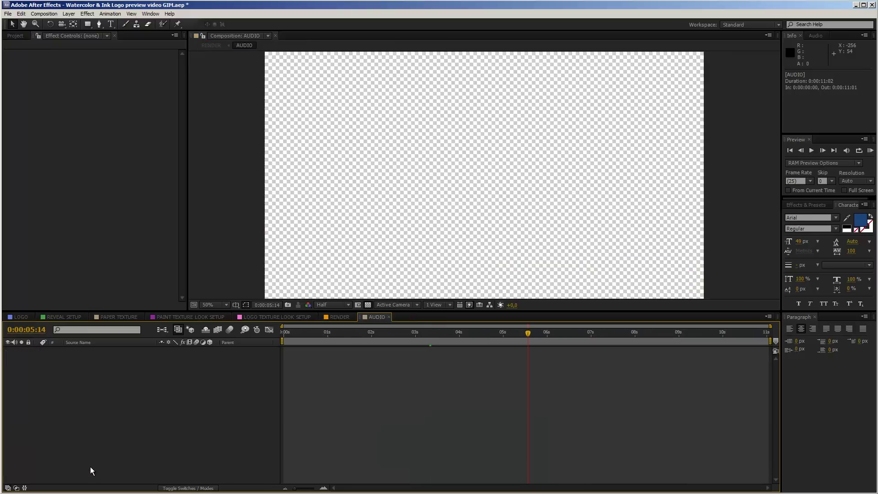
left_click(15, 36)
left_click(9, 14)
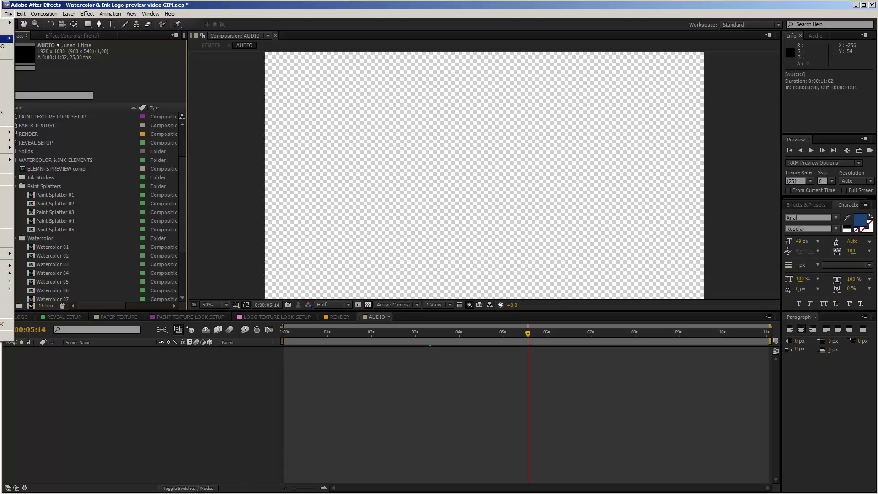
left_click(66, 202)
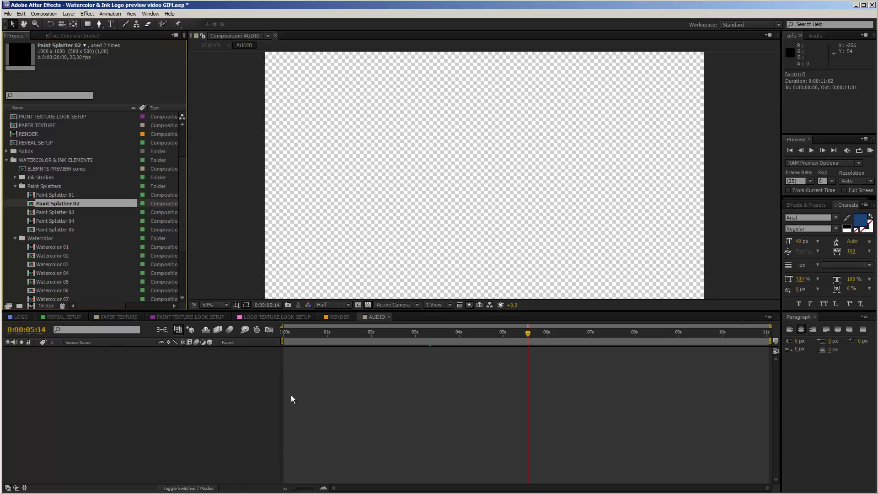
Return to the RENDER composition and check the logo reveal at 0:00:07:16 and 0:00:10:01
left_click(343, 317)
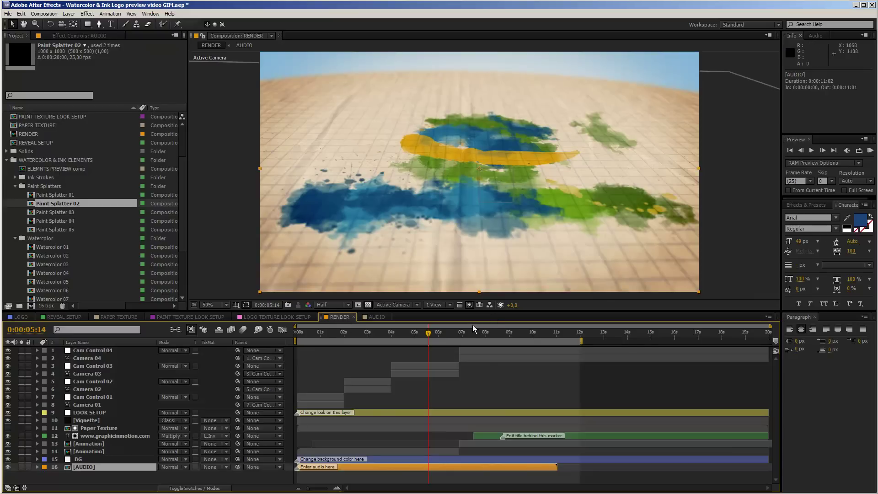
mouse_move(472, 334)
left_mouse_down()
mouse_move(532, 335)
mouse_move(477, 342)
left_mouse_up()
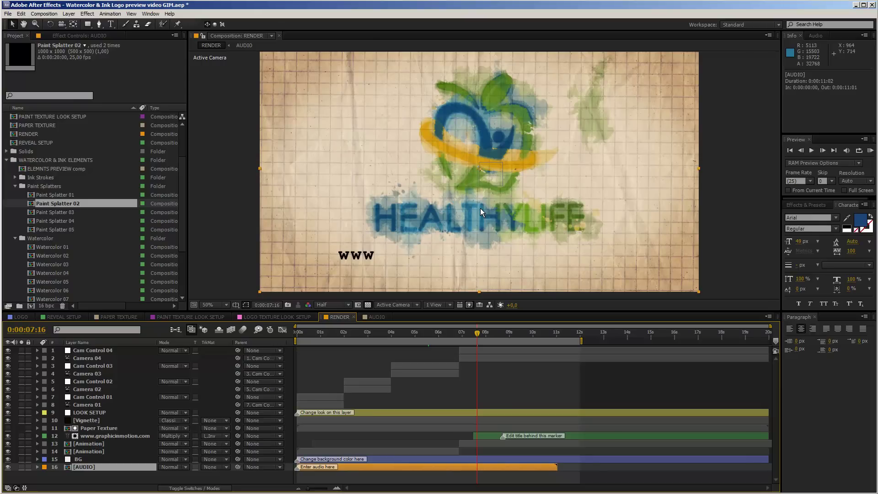
left_click_drag(482, 331, 537, 332)
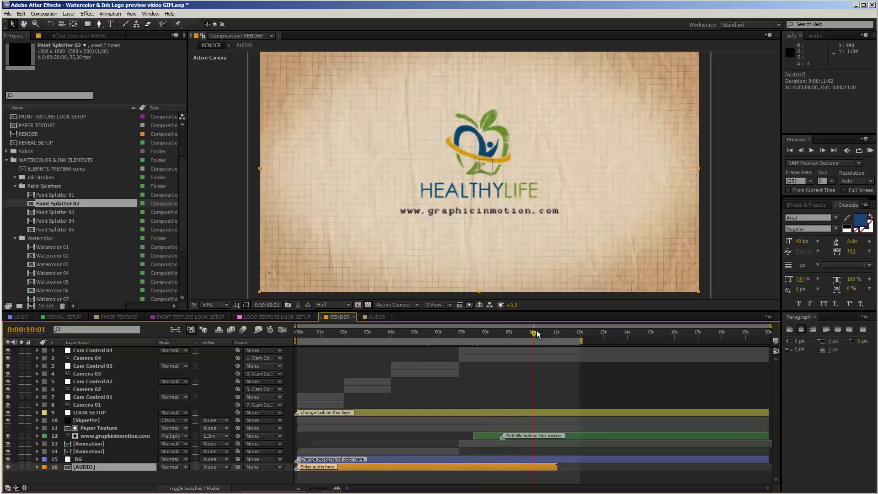